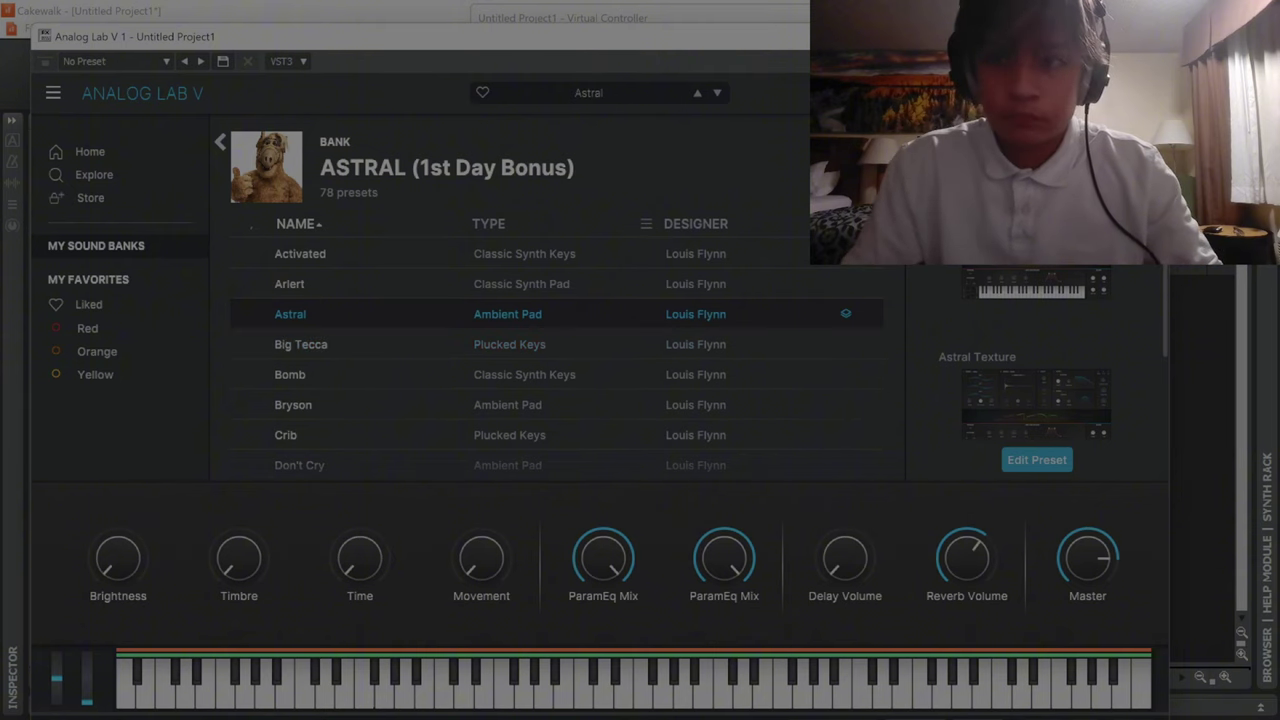
Close the synth plugin and virtual controller windows and open the Analog Lab V 1 track in the piano roll.
{"action": "left_click", "coordinate": [1146, 36]}
{"action": "left_click", "coordinate": [944, 18]}
{"action": "double_click", "coordinate": [505, 253]}
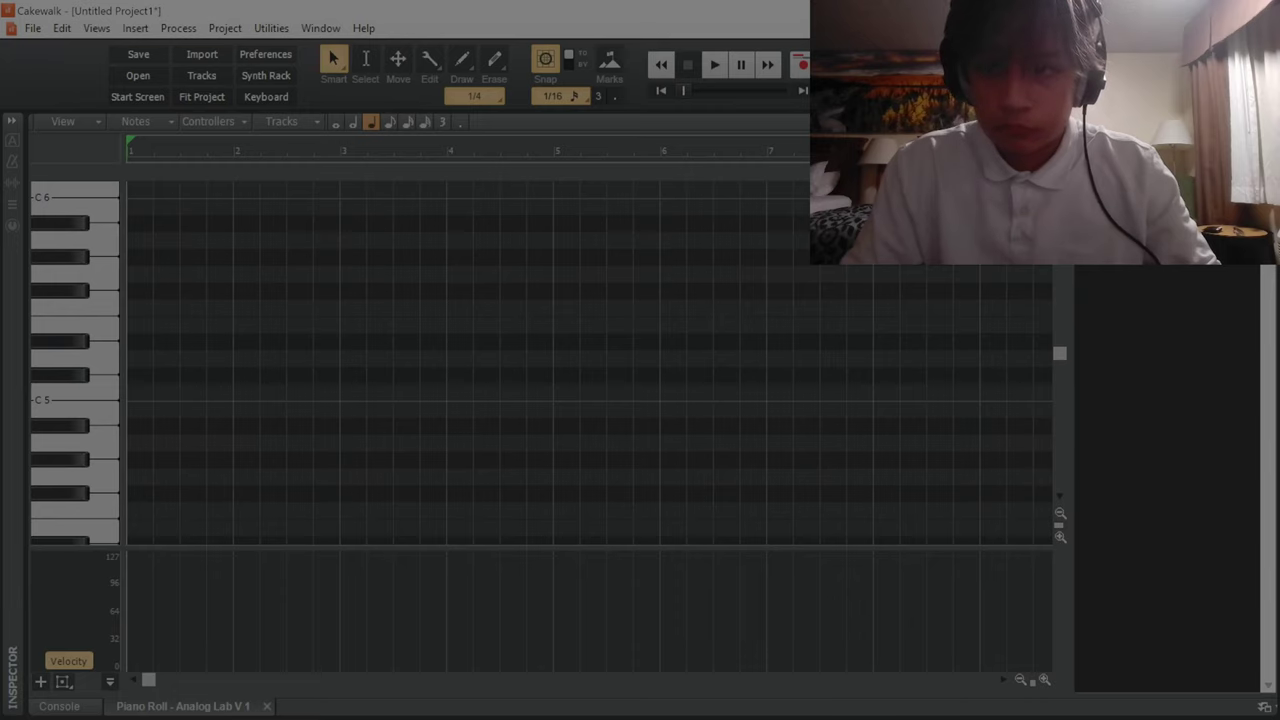
Set the scale root note to B and choose a scale for the piano roll grid.
{"action": "left_click", "coordinate": [975, 152]}
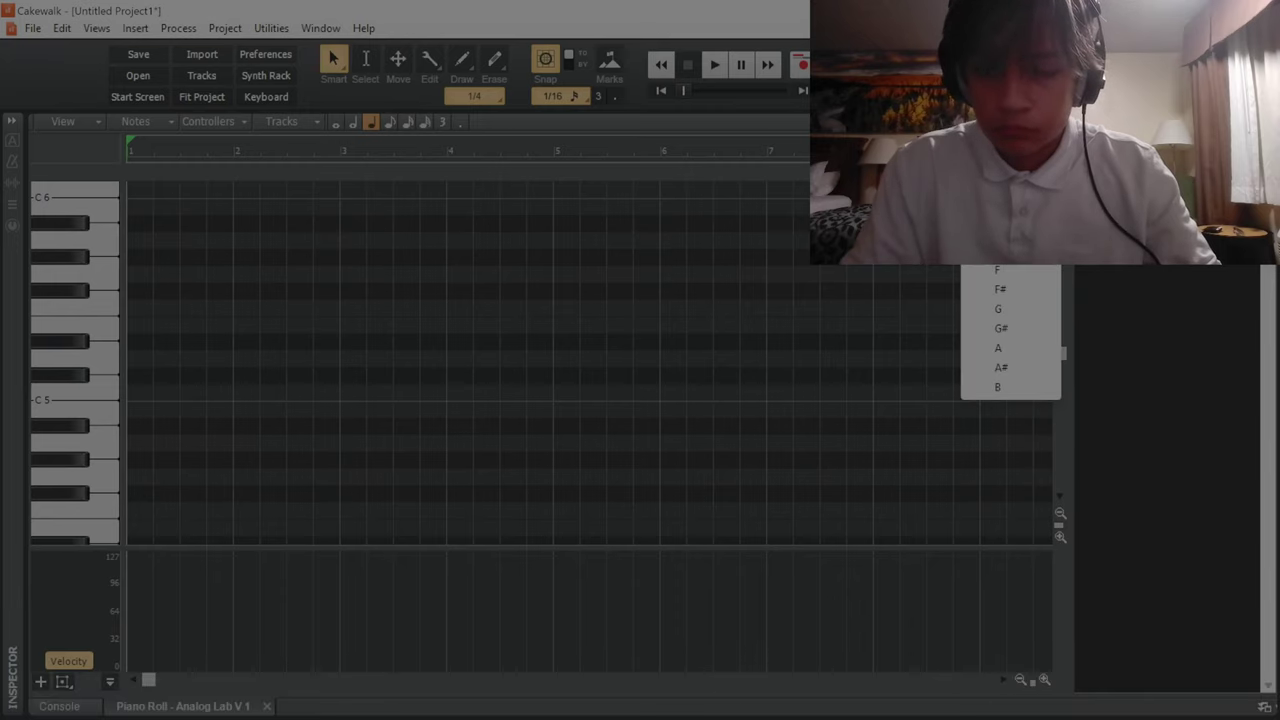
{"action": "left_click", "coordinate": [997, 384]}
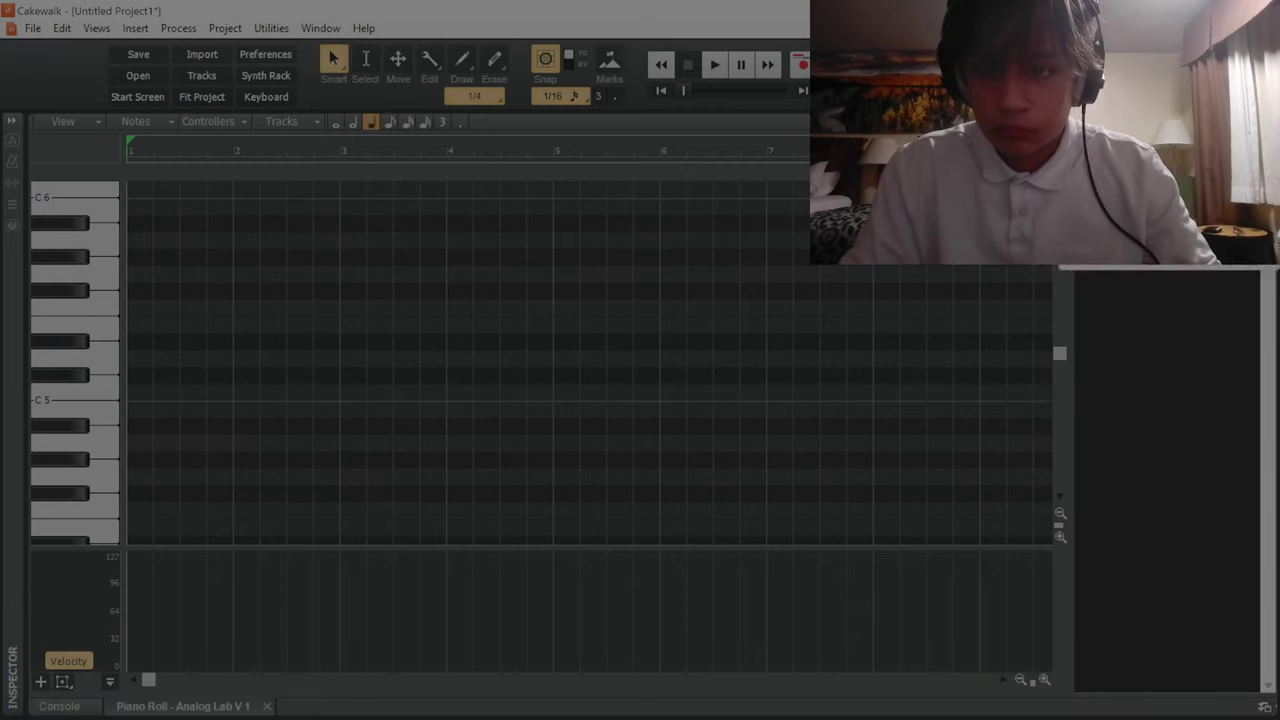
{"action": "left_click", "coordinate": [1030, 121]}
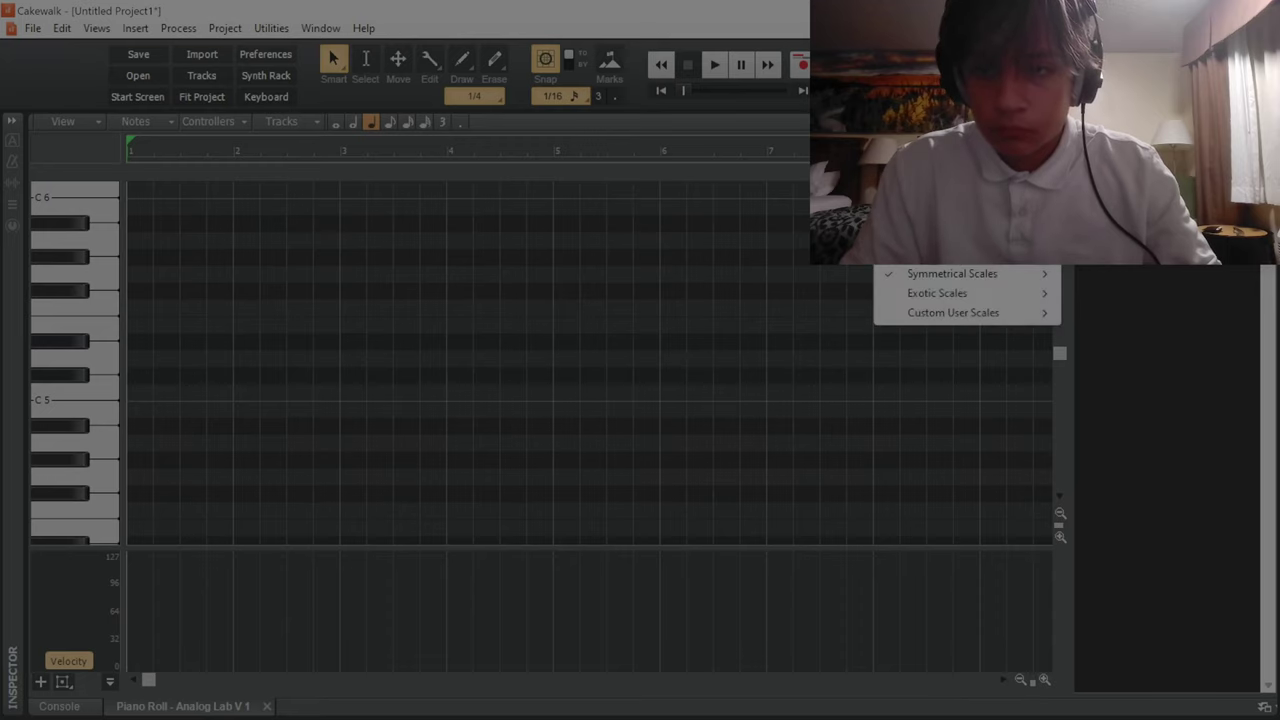
{"action": "left_click", "coordinate": [1139, 293]}
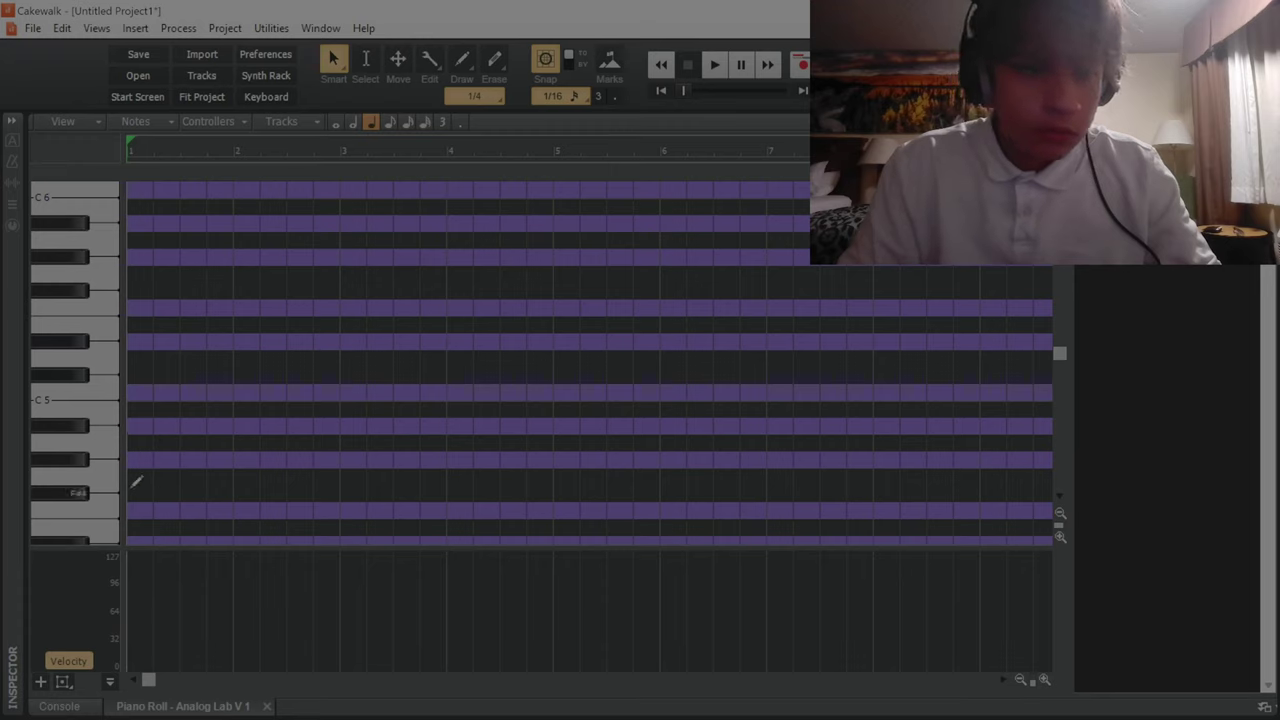
Build a stacked chord of whole notes in measure 1 using F#4, A4, Db5, E5, D4 and B3.
{"action": "mouse_move", "coordinate": [134, 493]}
{"action": "left_mouse_down"}
{"action": "mouse_move", "coordinate": [252, 488]}
{"action": "mouse_move", "coordinate": [229, 488]}
{"action": "left_mouse_up"}
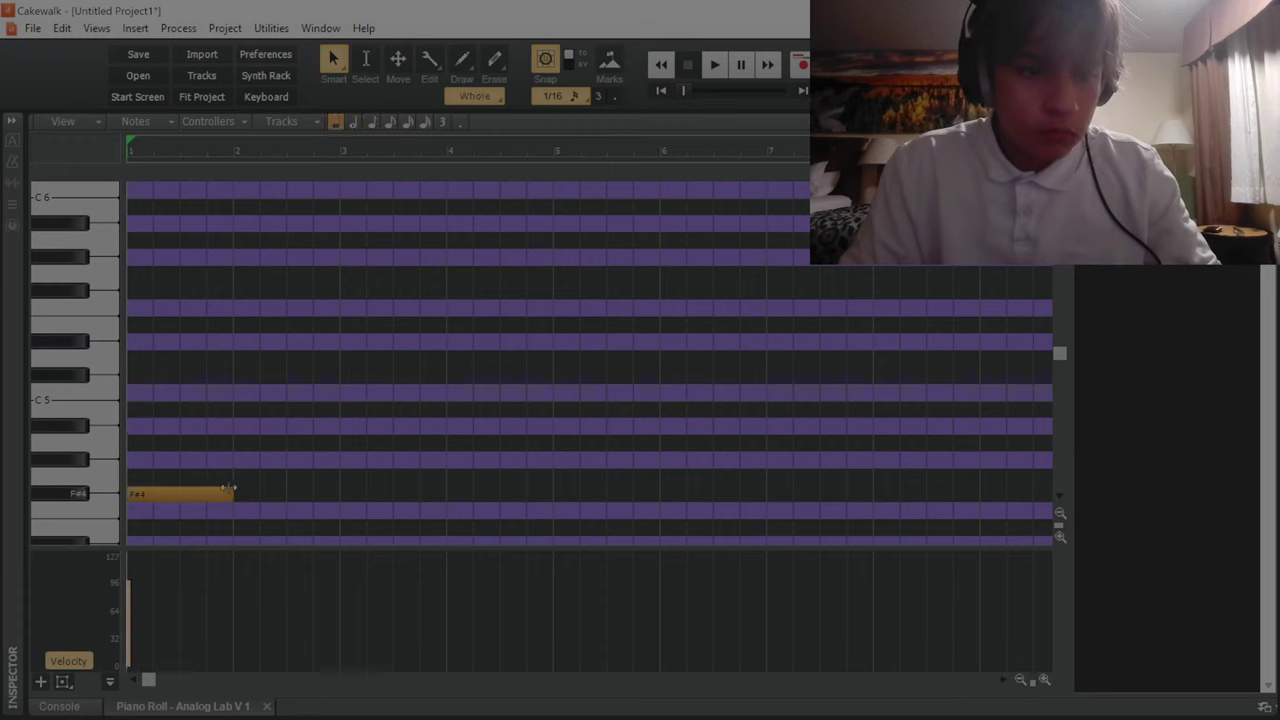
{"action": "left_click", "coordinate": [138, 440]}
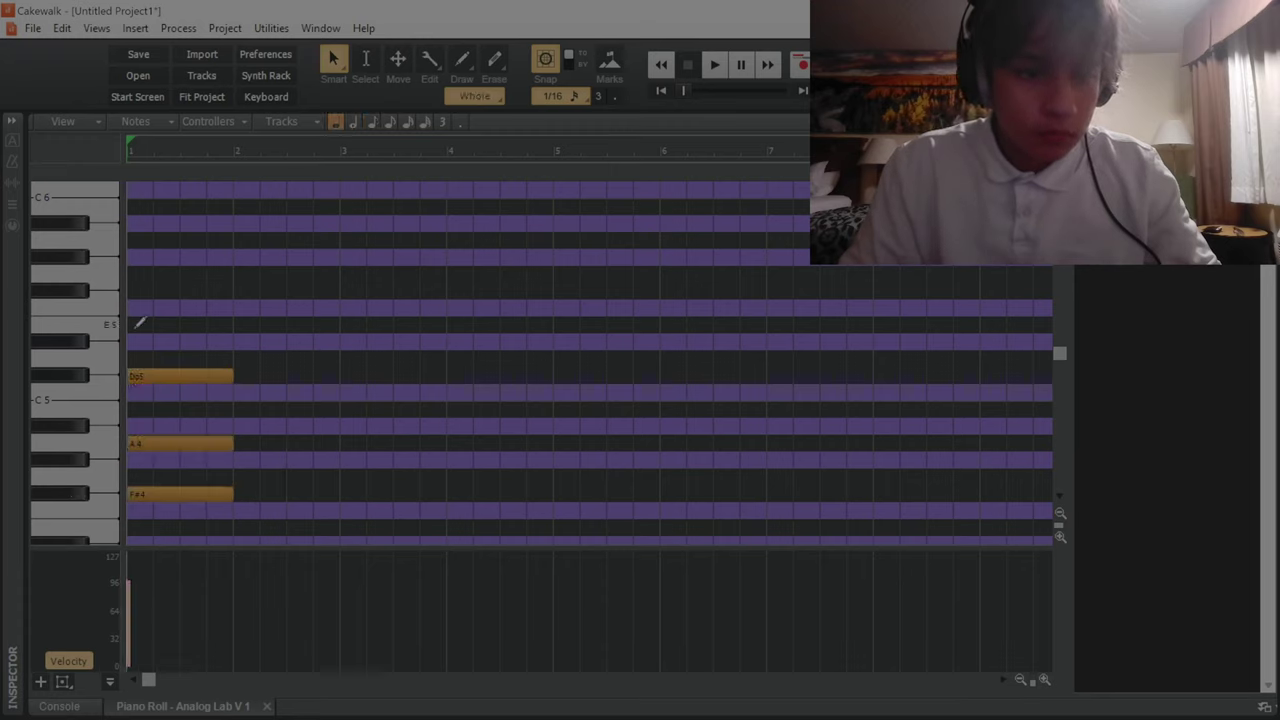
{"action": "scroll", "coordinate": [160, 440], "scroll_direction": "down", "scroll_amount": 3}
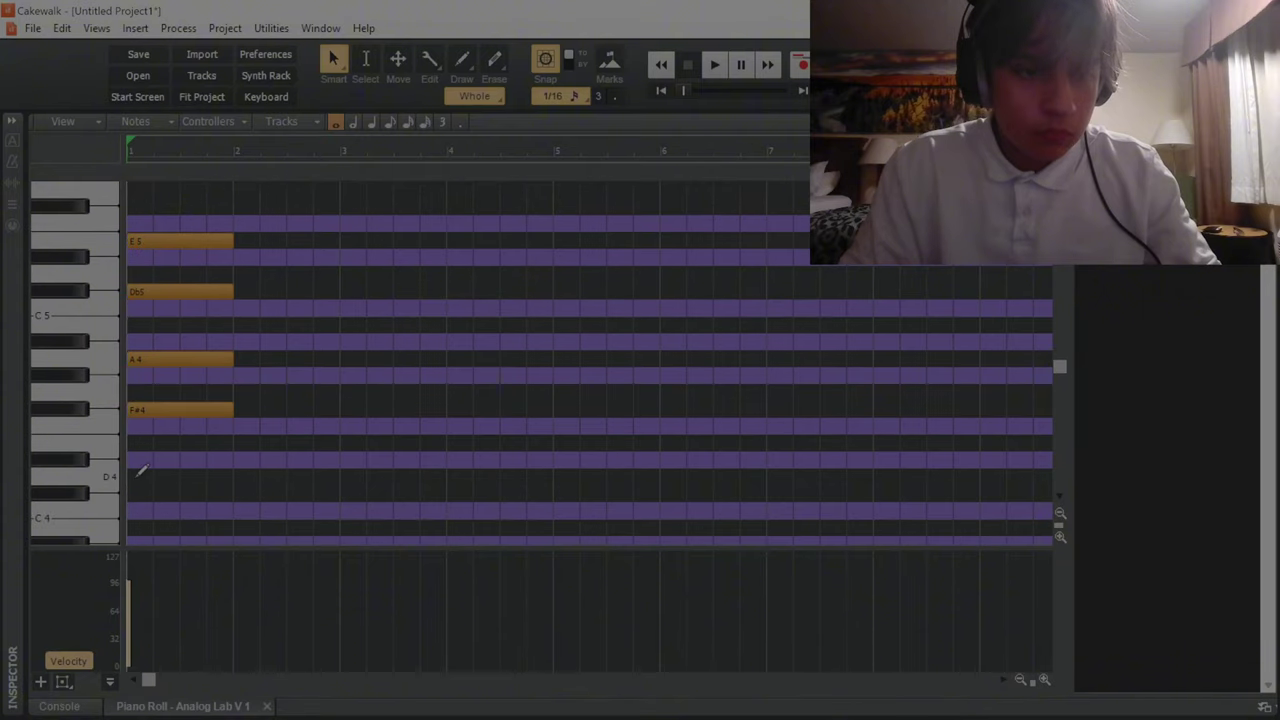
{"action": "left_click", "coordinate": [140, 475]}
{"action": "scroll", "coordinate": [140, 465], "scroll_direction": "down", "scroll_amount": 2}
{"action": "left_click", "coordinate": [142, 470]}
{"action": "scroll", "coordinate": [150, 400], "scroll_direction": "up", "scroll_amount": 3}
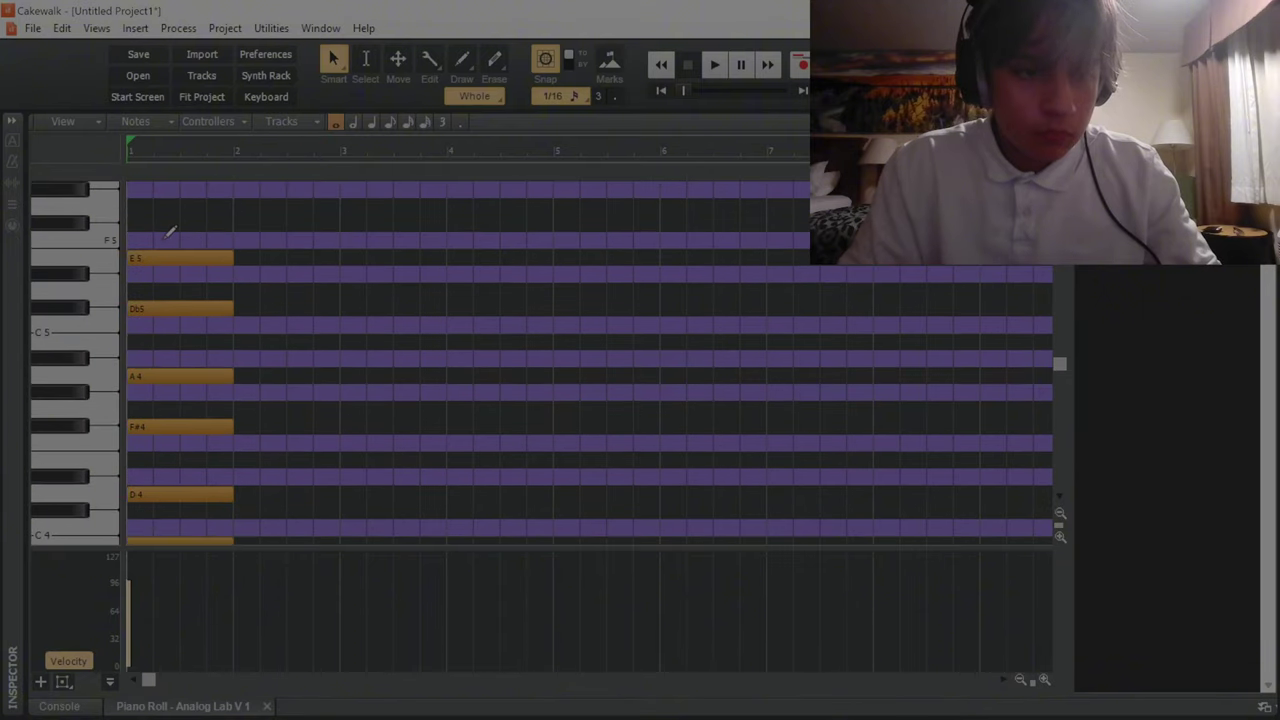
Remove the Db5 and E5 notes from the measure 1 chord and play back the remaining notes.
{"action": "right_click", "coordinate": [174, 266]}
{"action": "right_click", "coordinate": [145, 308]}
{"action": "right_click", "coordinate": [152, 258]}
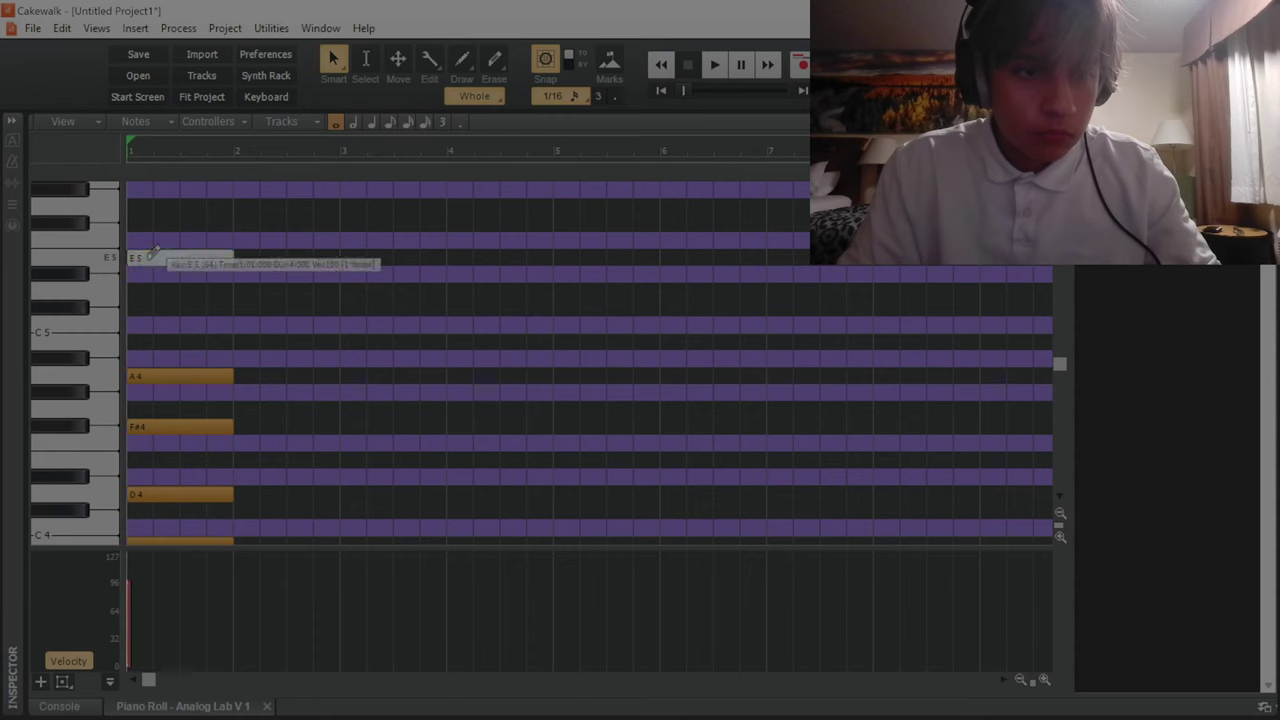
{"action": "key", "text": "space"}
{"action": "scroll", "coordinate": [160, 250], "scroll_direction": "down", "scroll_amount": 7}
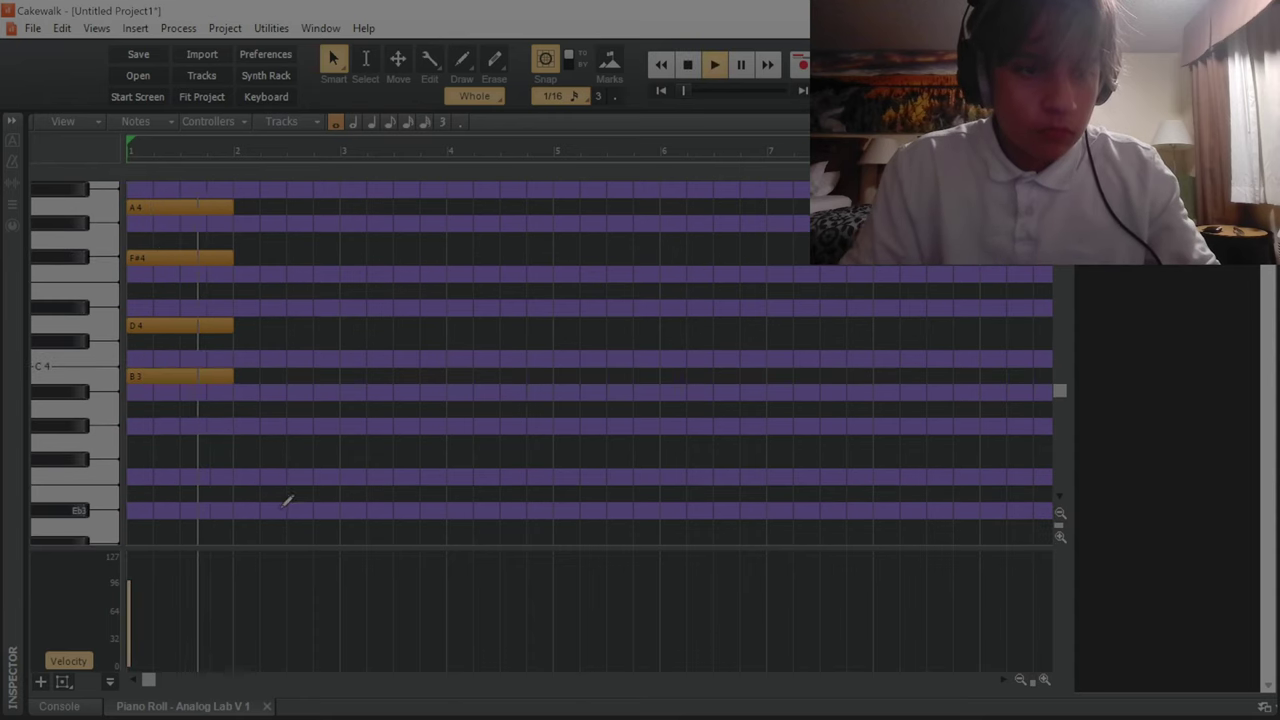
{"action": "key", "text": "space"}
Lengthen all four chord notes to end at measure 3 and play back the sustained chord.
{"action": "mouse_move", "coordinate": [269, 444]}
{"action": "left_mouse_down"}
{"action": "mouse_move", "coordinate": [221, 271]}
{"action": "mouse_move", "coordinate": [219, 212]}
{"action": "left_mouse_up"}
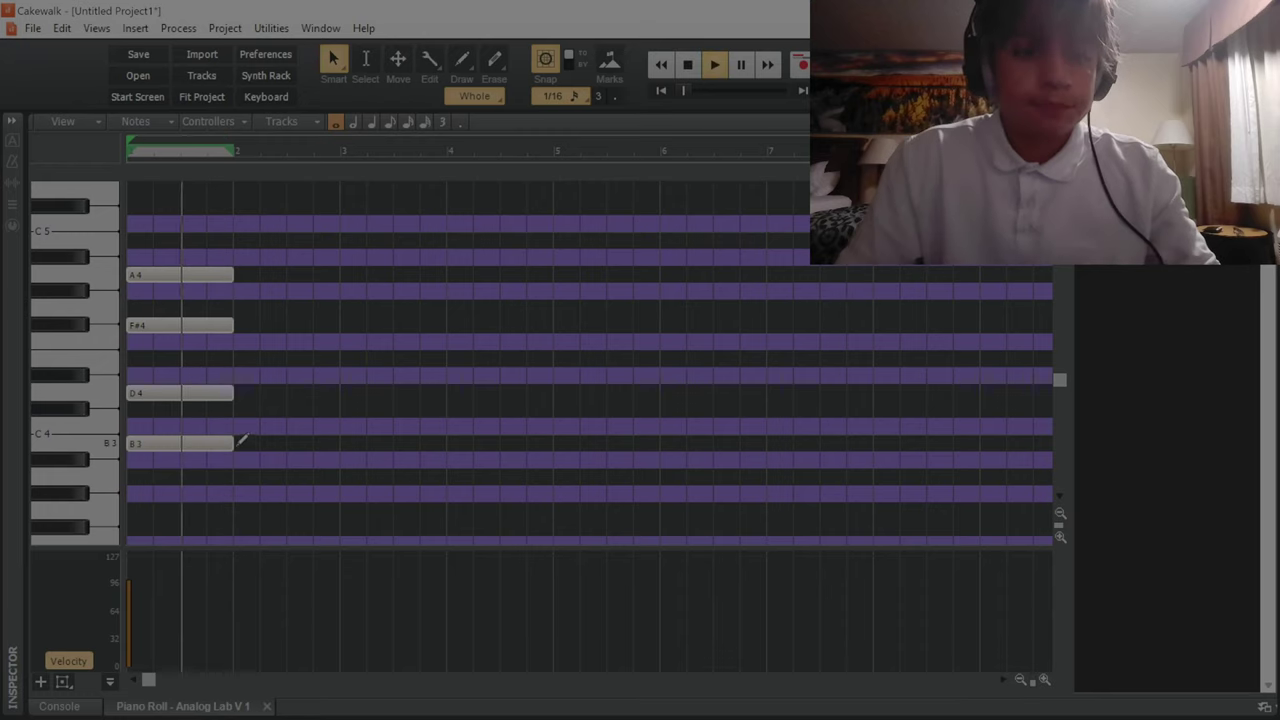
{"action": "left_click_drag", "start_coordinate": [232, 443], "coordinate": [340, 443]}
{"action": "key", "text": "space"}
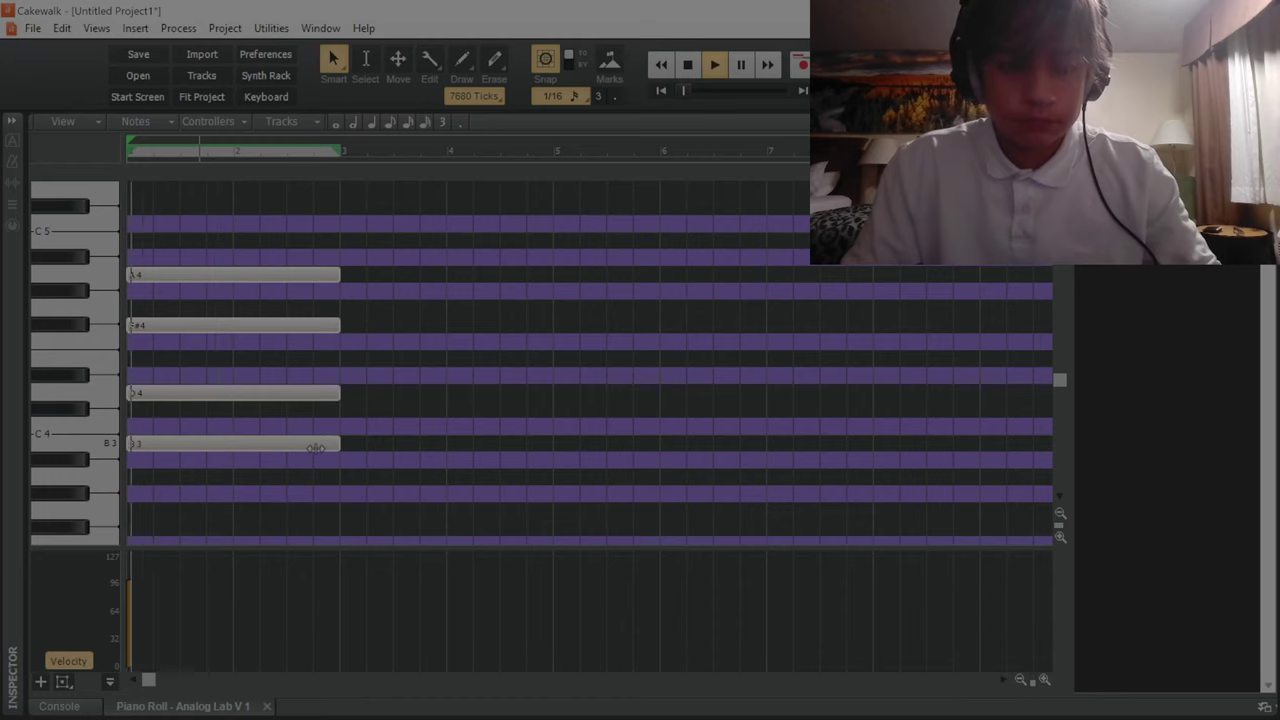
{"action": "left_click", "coordinate": [289, 419]}
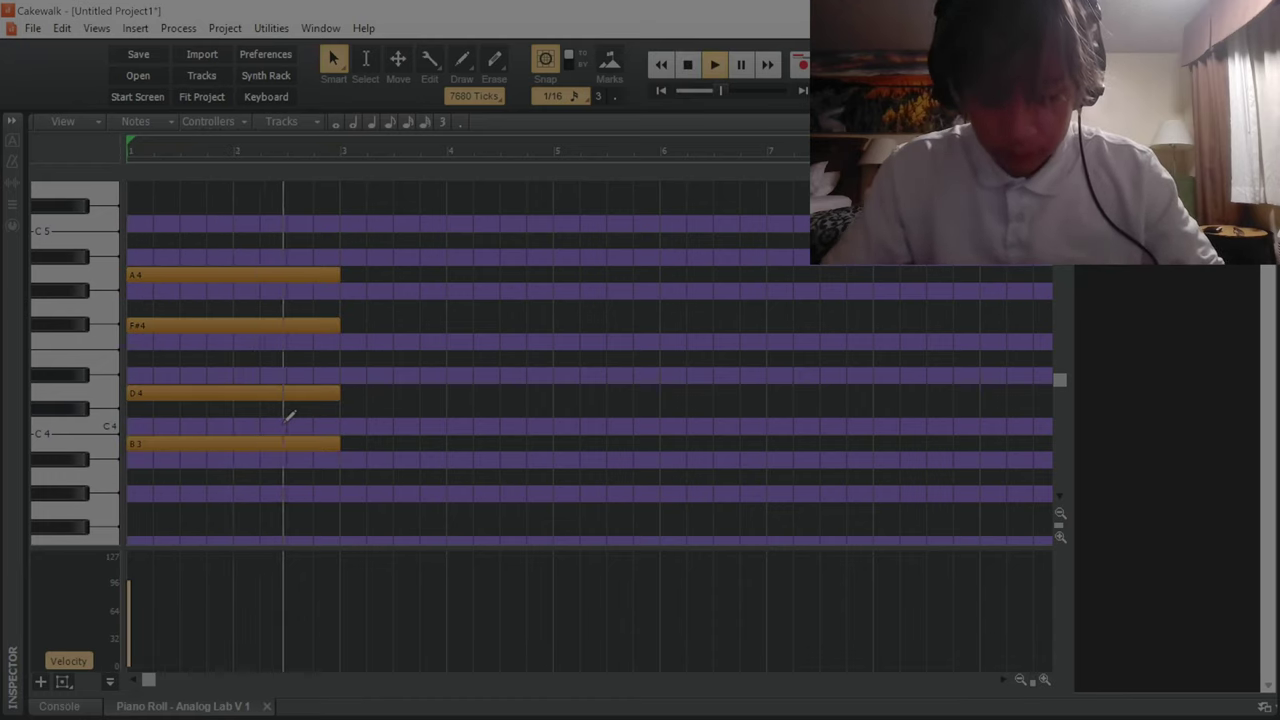
Duplicate the first chord into measures 3–4, move its notes to D4, F#4, A4 and Db5, and play it back.
{"action": "left_click_drag", "start_coordinate": [398, 484], "coordinate": [251, 189]}
{"action": "key", "text": "ctrl+d"}
{"action": "left_click_drag", "start_coordinate": [407, 307], "coordinate": [403, 289]}
{"action": "scroll", "coordinate": [452, 419], "scroll_direction": "down", "scroll_amount": 1}
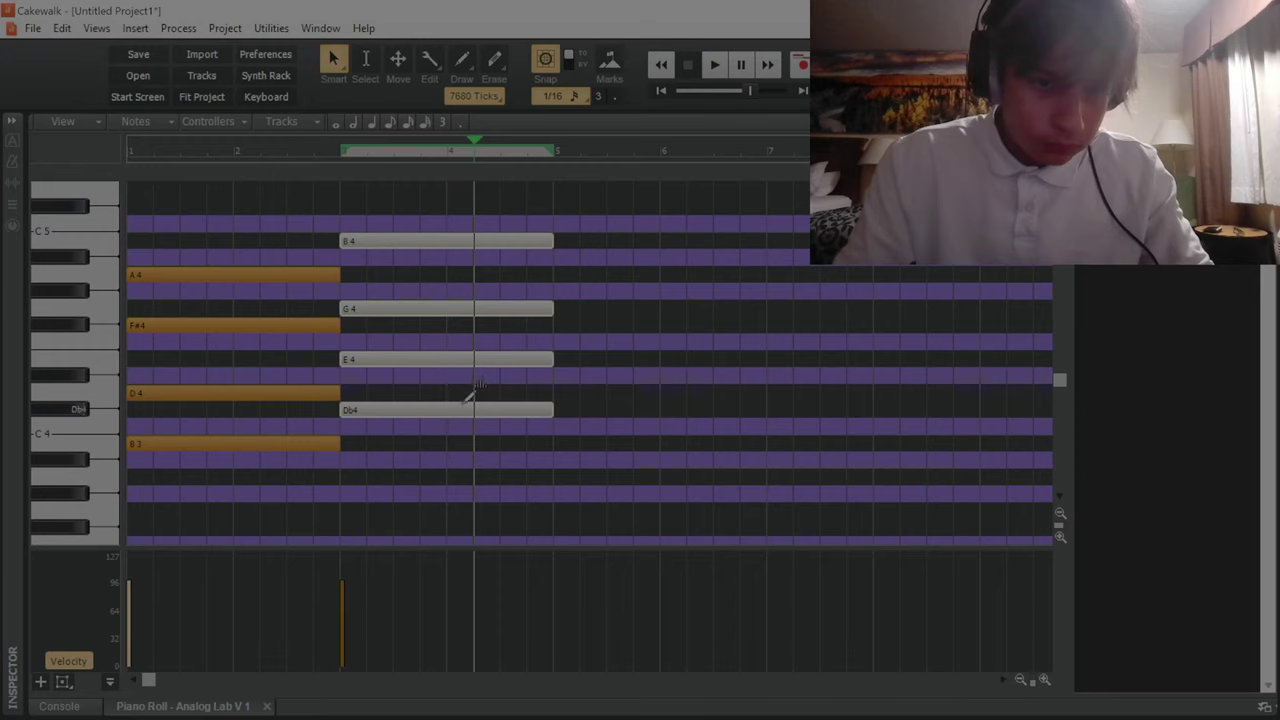
{"action": "mouse_move", "coordinate": [468, 408]}
{"action": "left_mouse_down"}
{"action": "mouse_move", "coordinate": [471, 418]}
{"action": "mouse_move", "coordinate": [466, 403]}
{"action": "left_mouse_up"}
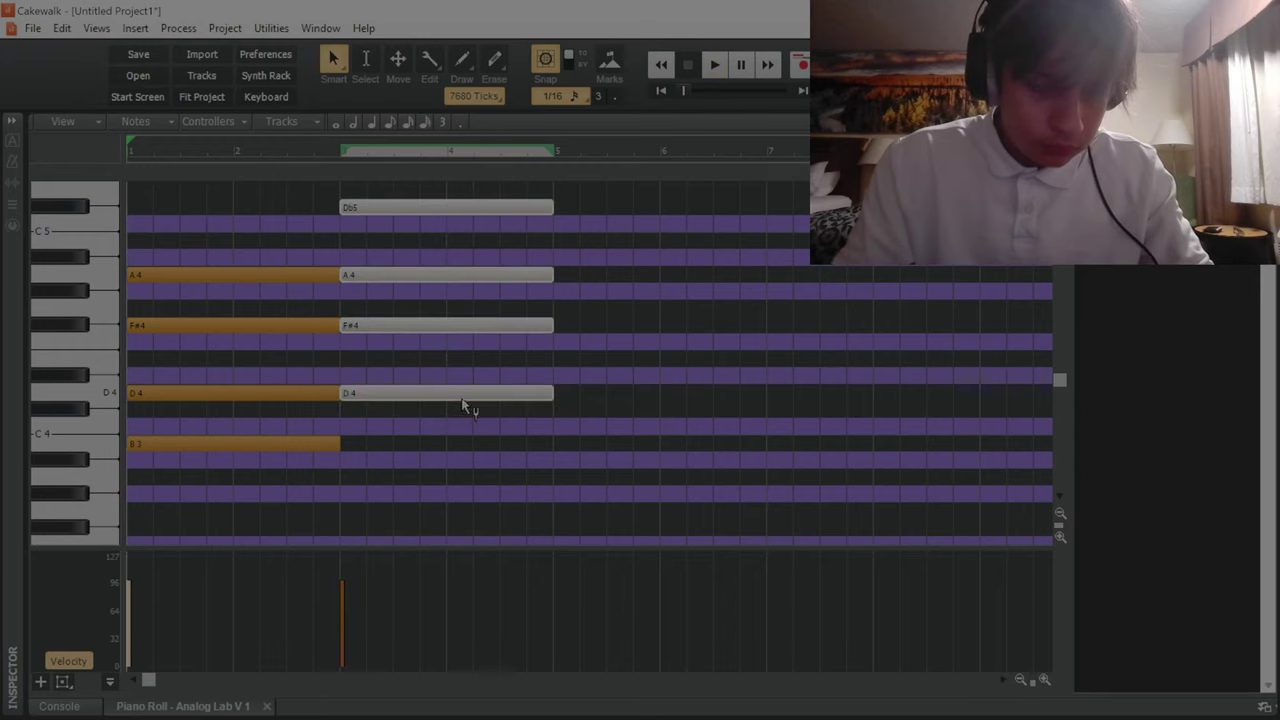
{"action": "key", "text": "space"}
{"action": "left_click", "coordinate": [400, 363]}
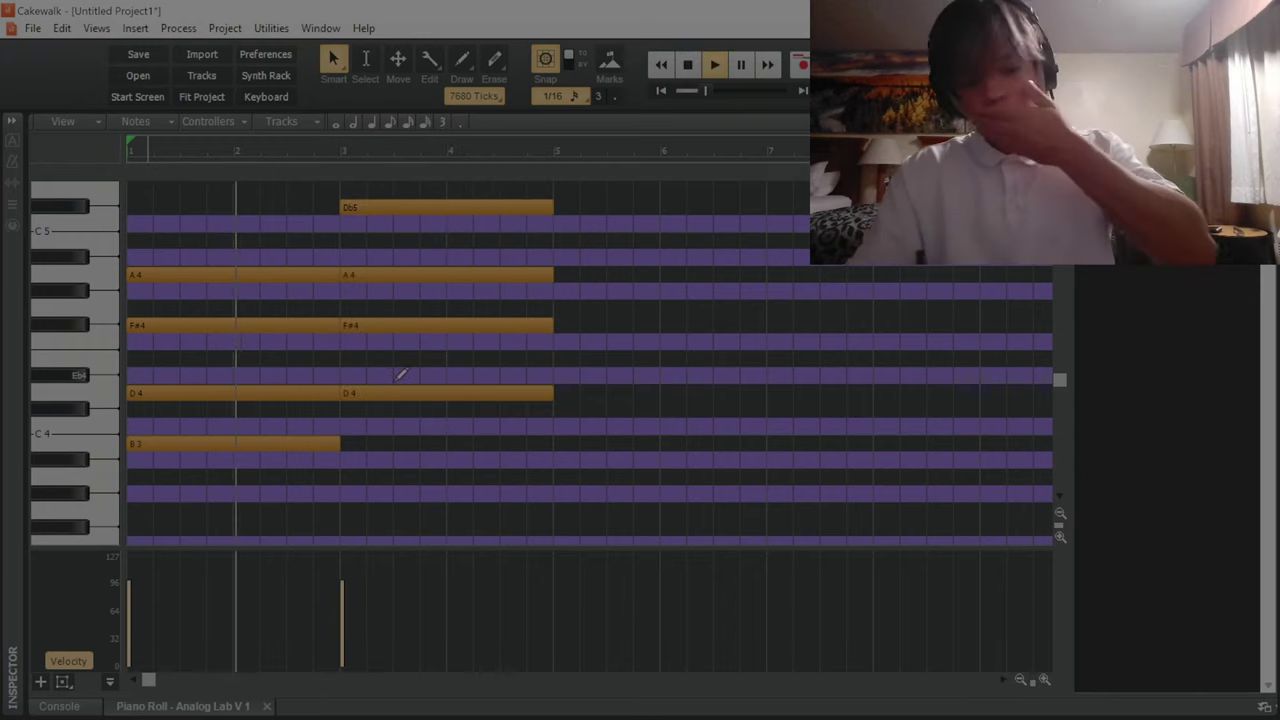
Duplicate the second chord into measures 5–6 and lower its notes to Db4, E4, G4 and B4.
{"action": "key", "text": "d"}
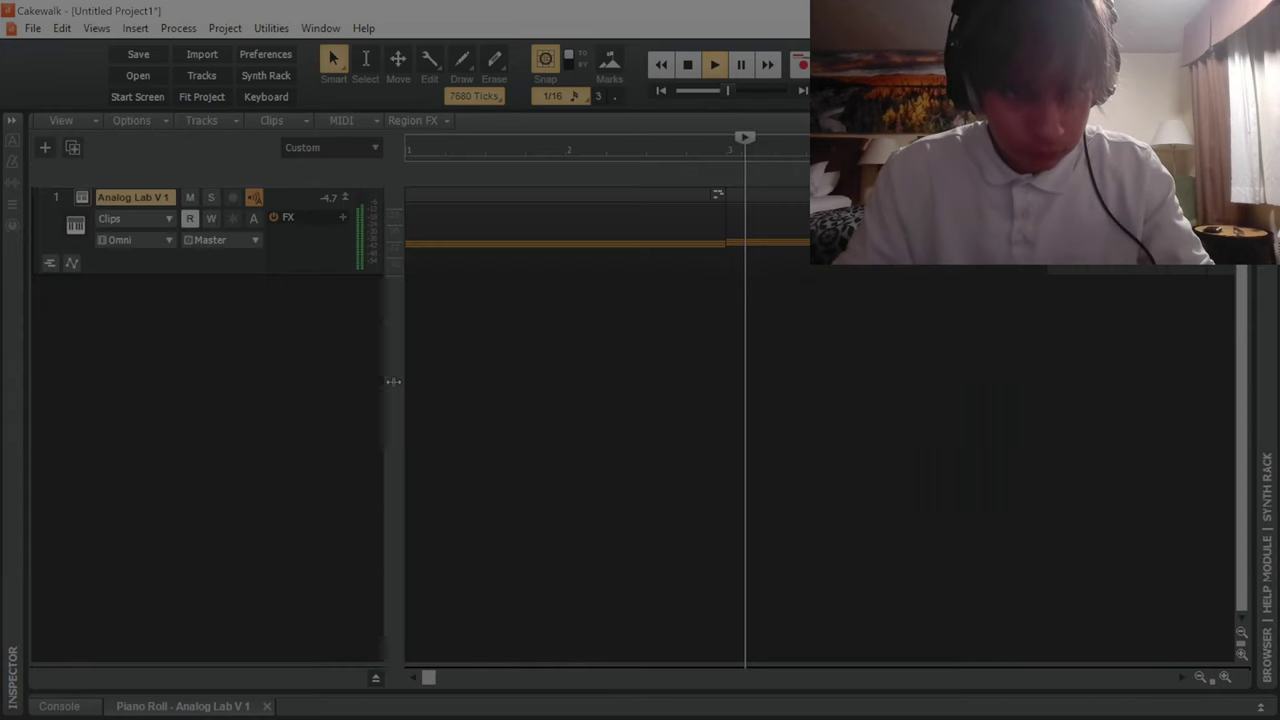
{"action": "key", "text": "d"}
{"action": "scroll", "coordinate": [400, 240], "scroll_direction": "up", "scroll_amount": 1}
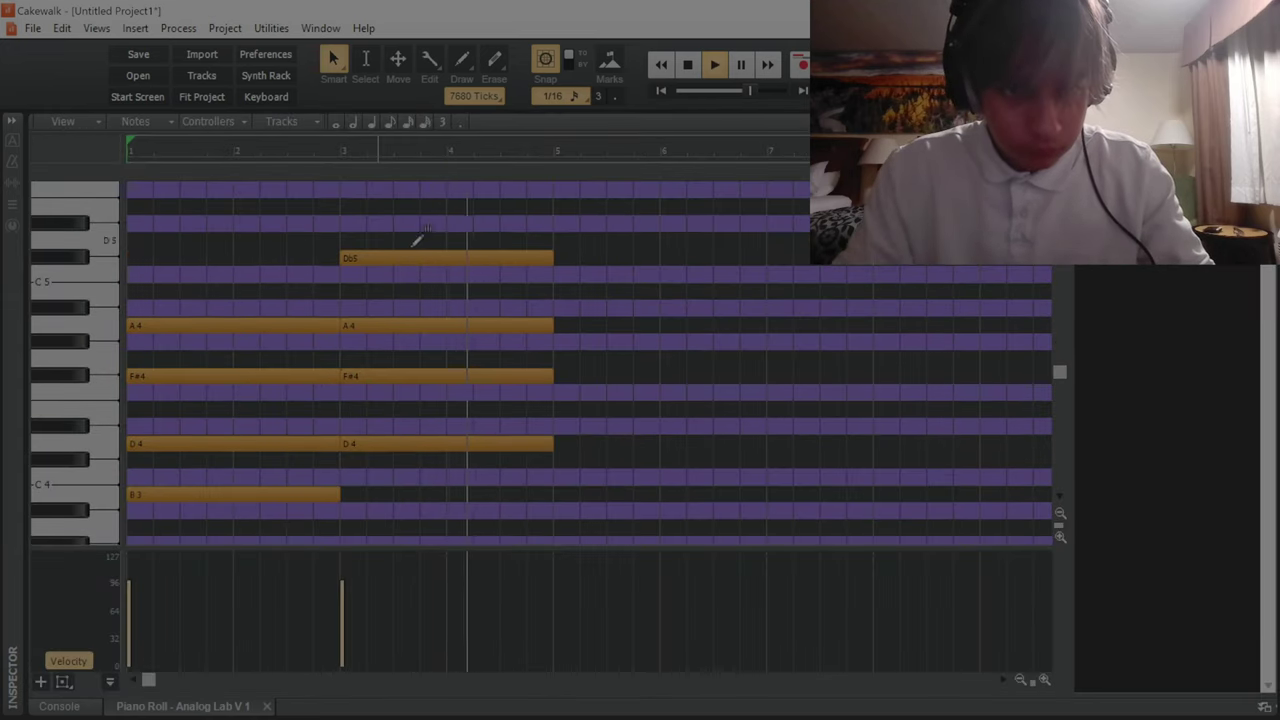
{"action": "key", "text": "space"}
{"action": "left_click_drag", "start_coordinate": [570, 456], "coordinate": [530, 245]}
{"action": "scroll", "coordinate": [540, 260], "scroll_direction": "up", "scroll_amount": 1}
{"action": "key", "text": "ctrl+d"}
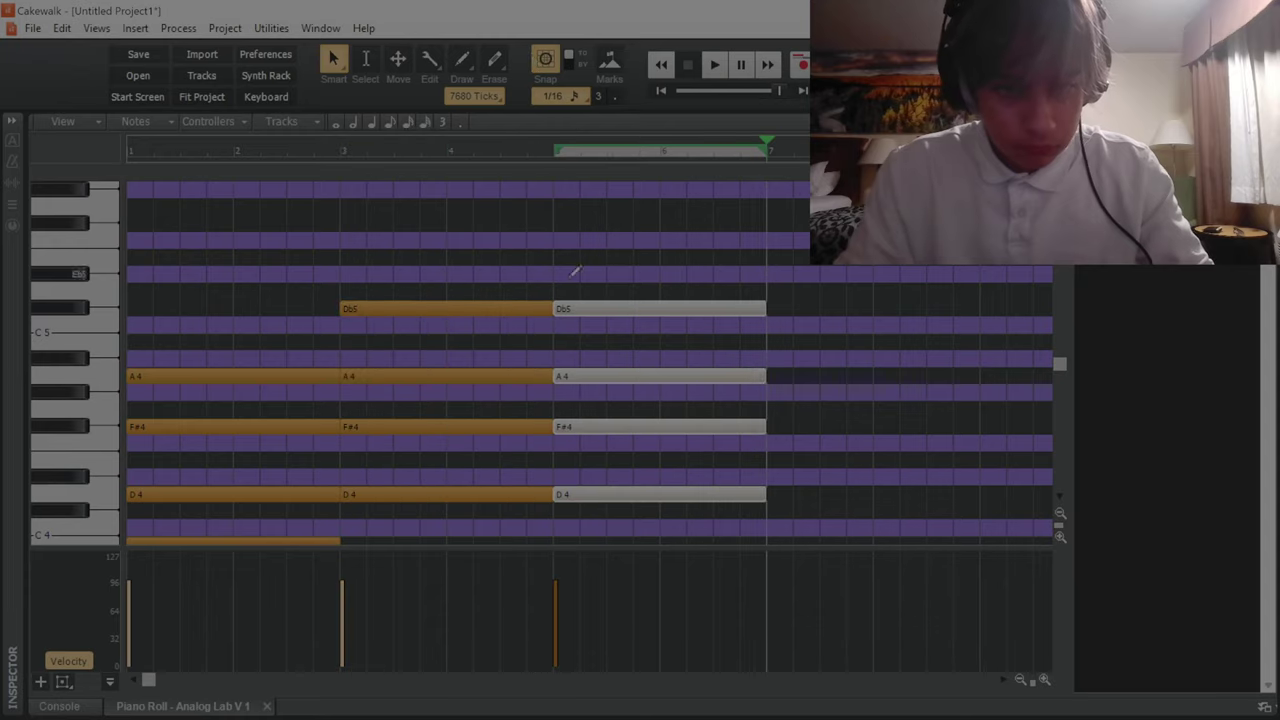
{"action": "left_click_drag", "start_coordinate": [607, 318], "coordinate": [607, 348]}
Copy the third chord into measures 7–8 and raise its notes to E4, G4, B4 and D5.
{"action": "key", "text": "ctrl+c"}
{"action": "key", "text": "ctrl+v"}
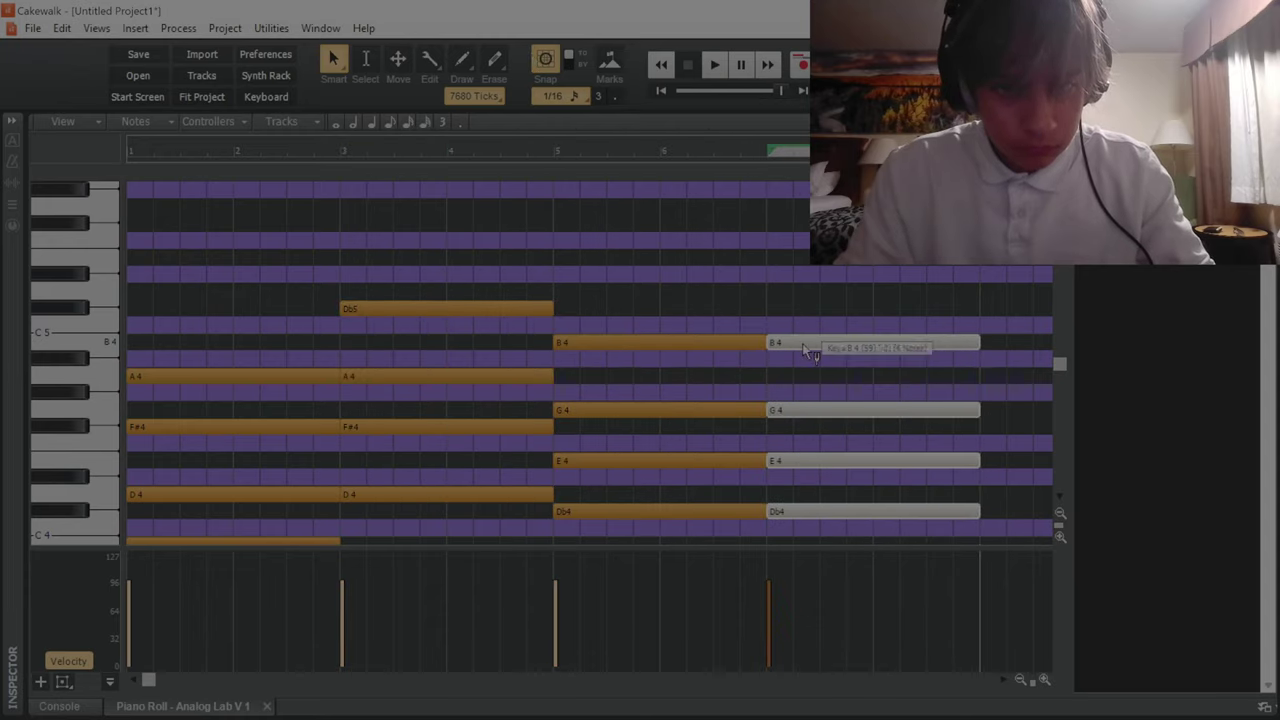
{"action": "left_click_drag", "start_coordinate": [808, 350], "coordinate": [810, 293]}
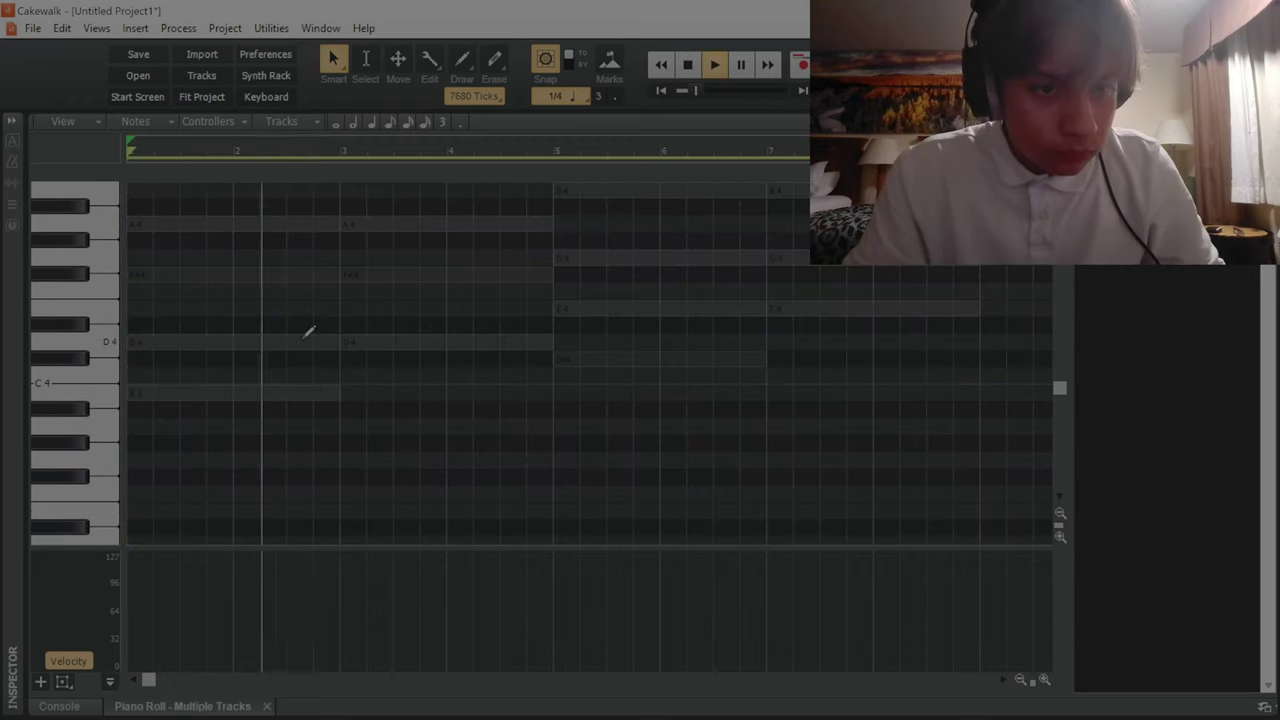
Add a two-measure melody note starting on beat 4 of measure 2, raise it to D5, and play it back.
{"action": "left_click", "coordinate": [309, 338]}
{"action": "left_click", "coordinate": [352, 342]}
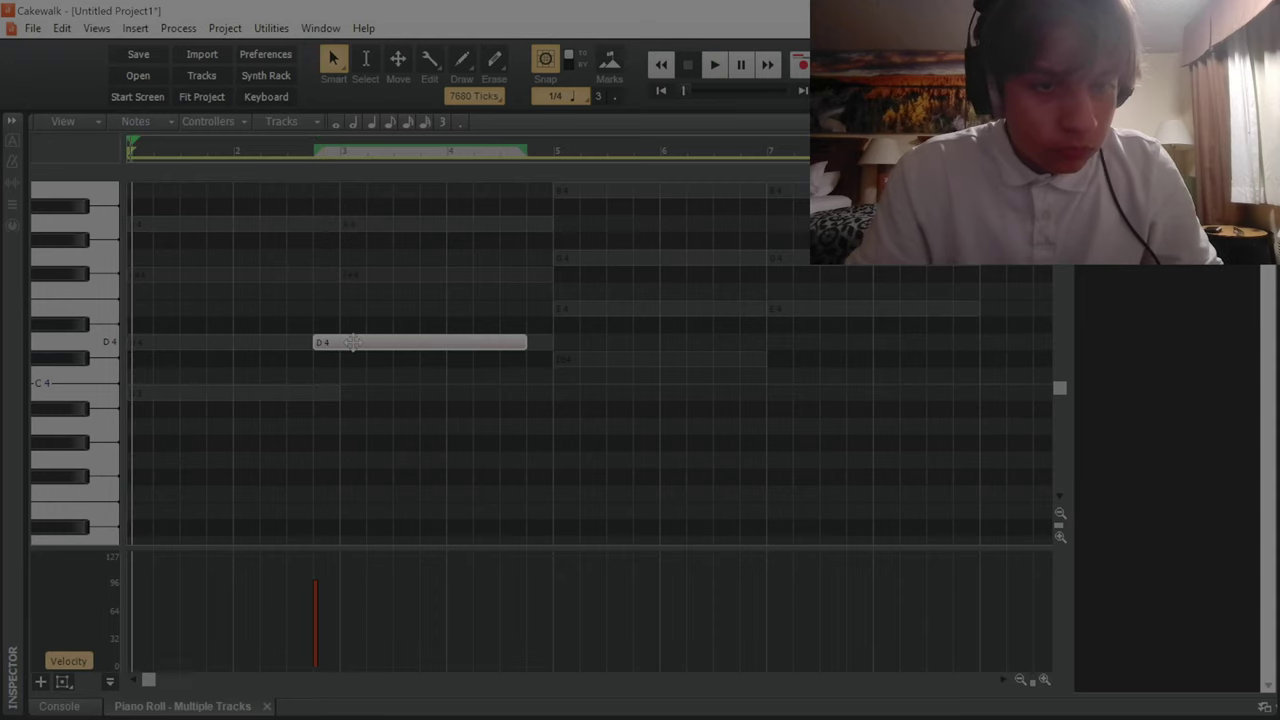
{"action": "left_click_drag", "start_coordinate": [356, 342], "coordinate": [354, 230]}
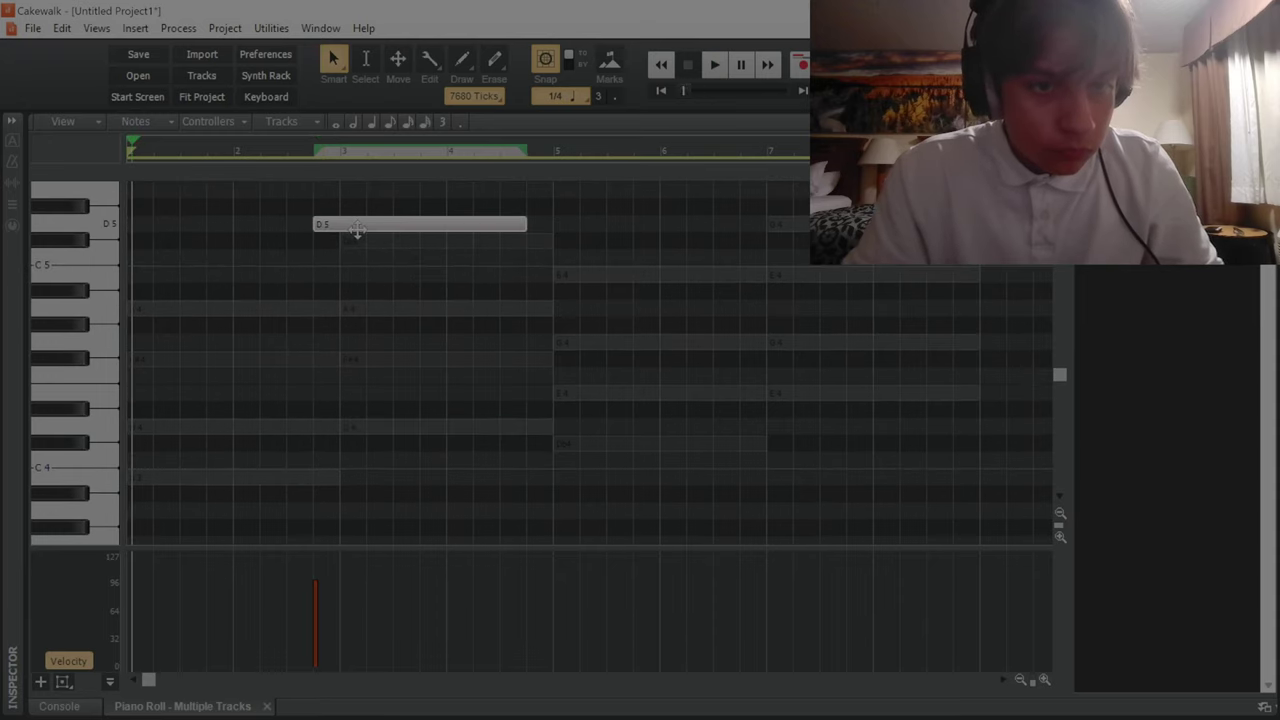
{"action": "key", "text": "space"}
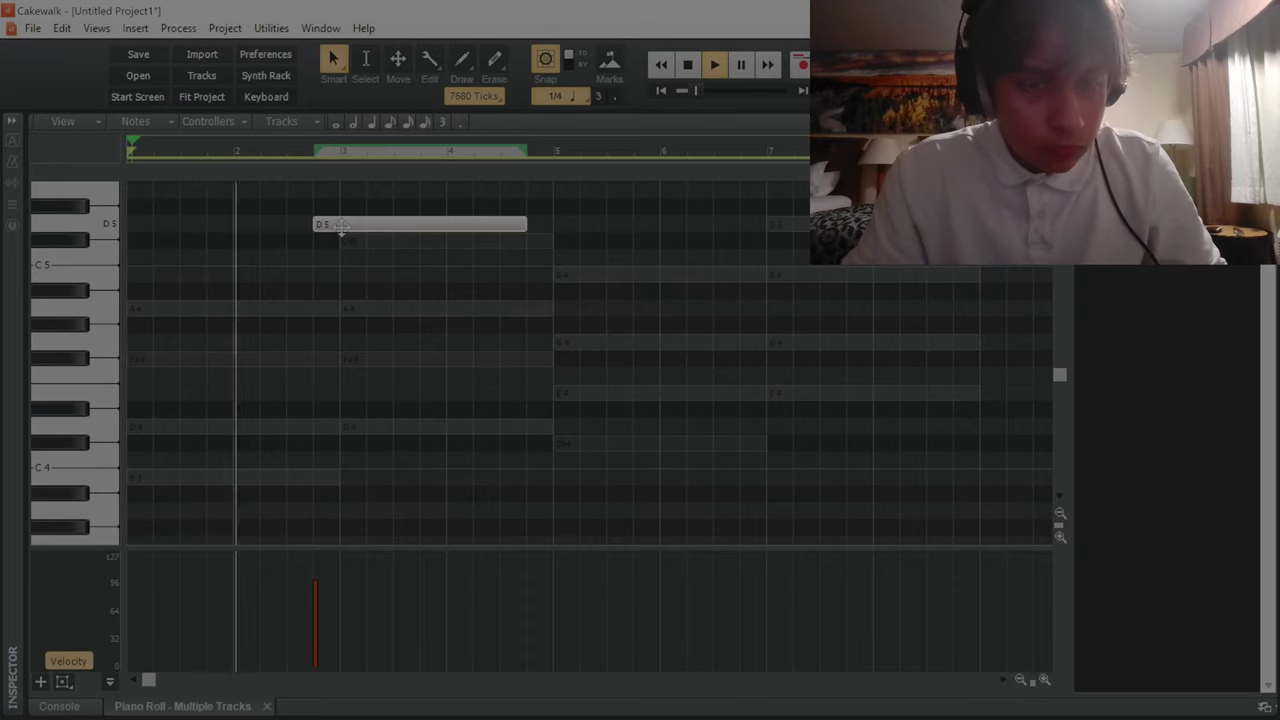
{"action": "key", "text": "space"}
Shift the D5 melody note one beat earlier, to beat 3 of measure 2, and play back the result.
{"action": "left_click_drag", "start_coordinate": [400, 223], "coordinate": [373, 222]}
{"action": "key", "text": "w"}
{"action": "key", "text": "space"}
{"action": "left_click", "coordinate": [323, 201]}
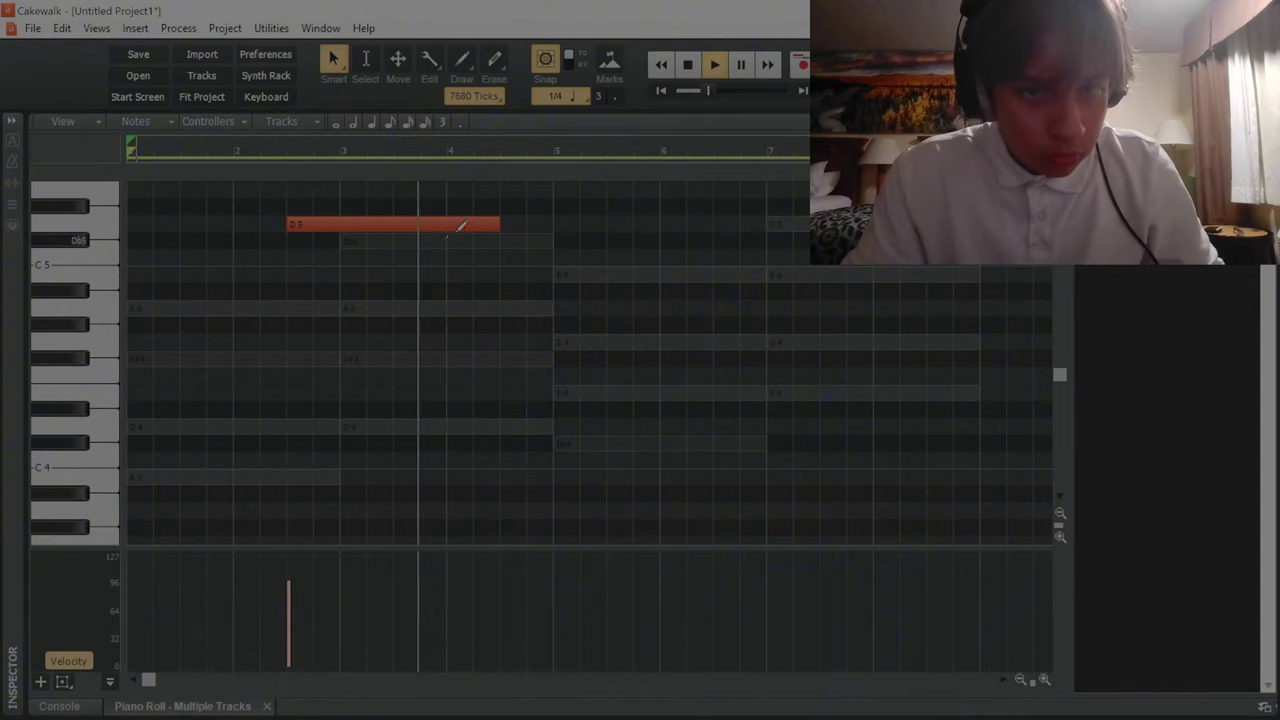
Continue the melody with overlapping Db5, B4, D5 and E5 notes from beat 3 of measure 4 to the end of measure 8.
{"action": "mouse_move", "coordinate": [510, 238]}
{"action": "left_mouse_down"}
{"action": "mouse_move", "coordinate": [663, 243]}
{"action": "mouse_move", "coordinate": [831, 274]}
{"action": "mouse_move", "coordinate": [780, 295]}
{"action": "mouse_move", "coordinate": [780, 276]}
{"action": "left_mouse_up"}
{"action": "left_click_drag", "start_coordinate": [954, 224], "coordinate": [980, 224]}
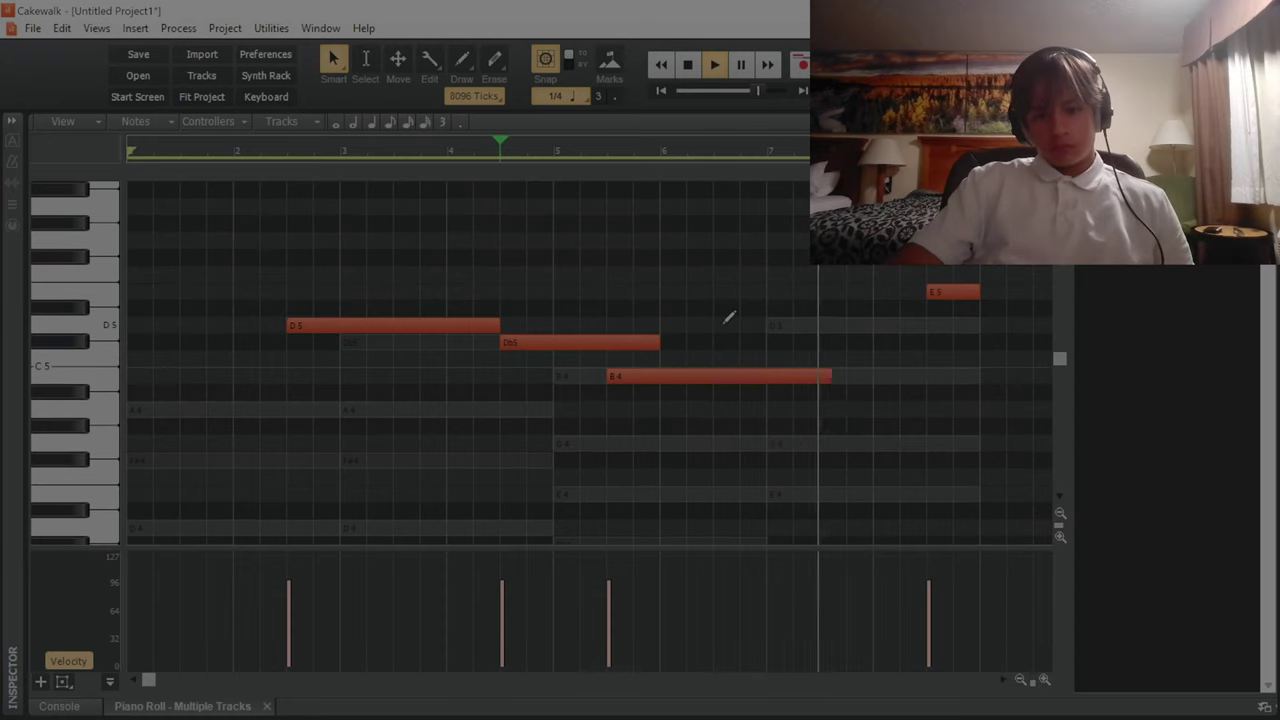
{"action": "mouse_move", "coordinate": [714, 325]}
{"action": "left_mouse_down"}
{"action": "mouse_move", "coordinate": [926, 326]}
{"action": "mouse_move", "coordinate": [913, 292]}
{"action": "mouse_move", "coordinate": [823, 291]}
{"action": "left_mouse_up"}
{"action": "key", "text": "space"}
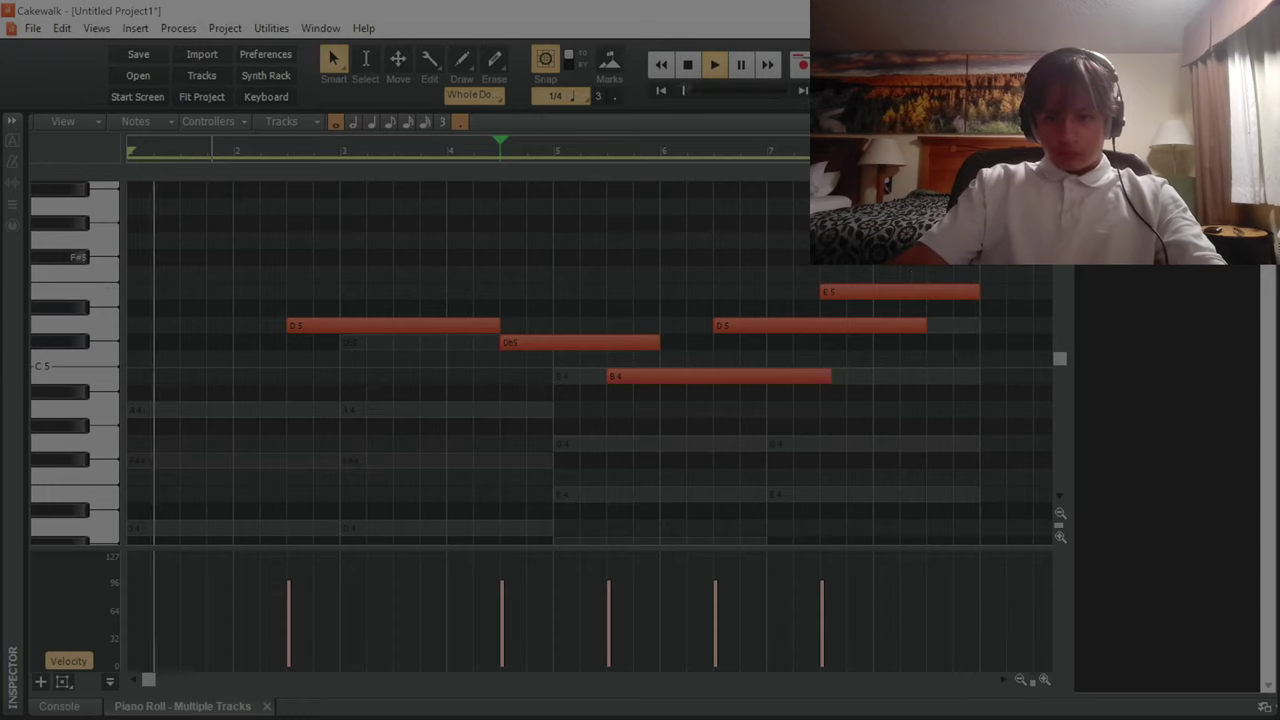
Finish the melody with a G5 note from beat 3 of measure 8 to the measure's end and play it back.
{"action": "key", "text": "space"}
{"action": "scroll", "coordinate": [905, 279], "scroll_direction": "up", "scroll_amount": 2}
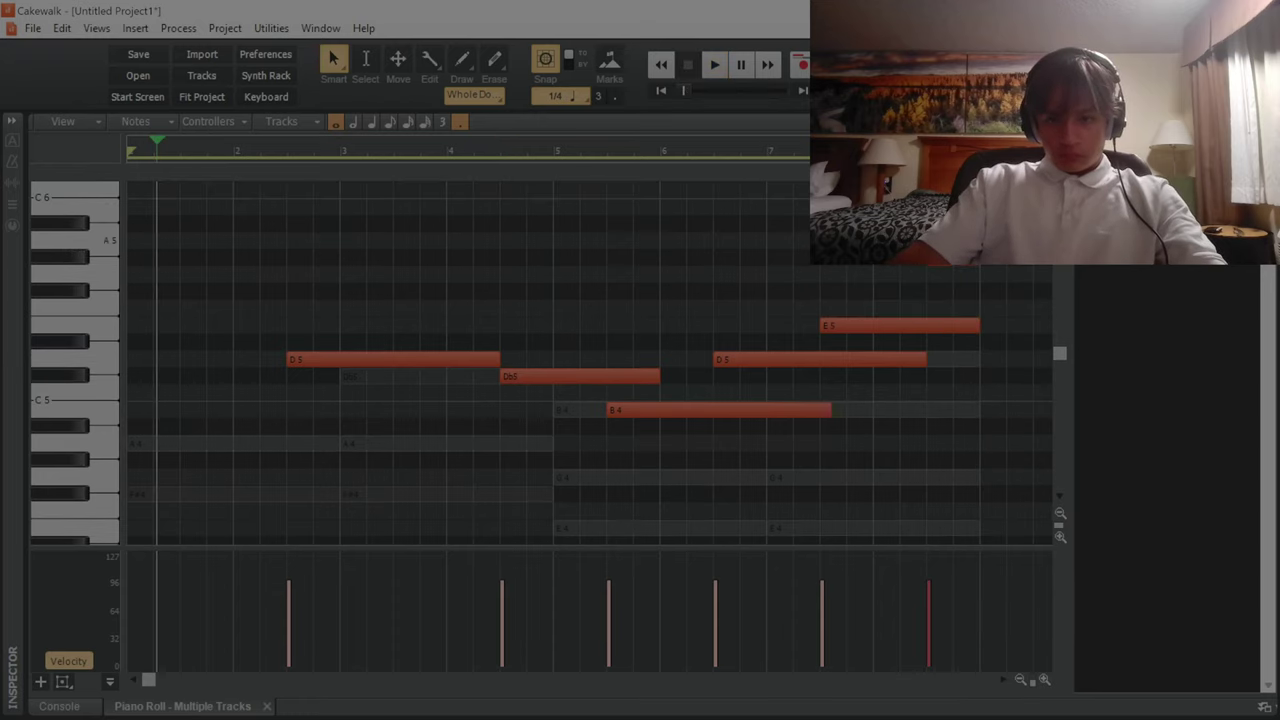
{"action": "left_click_drag", "start_coordinate": [978, 257], "coordinate": [980, 274]}
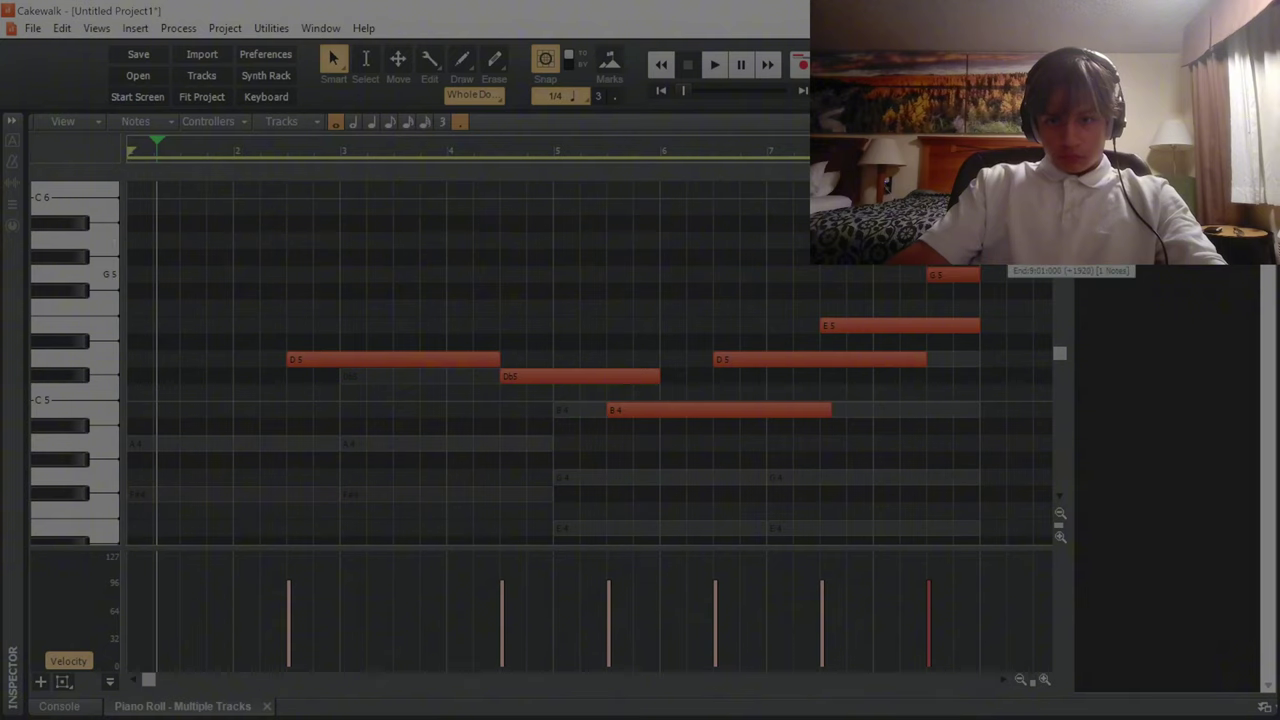
{"action": "key", "text": "space"}
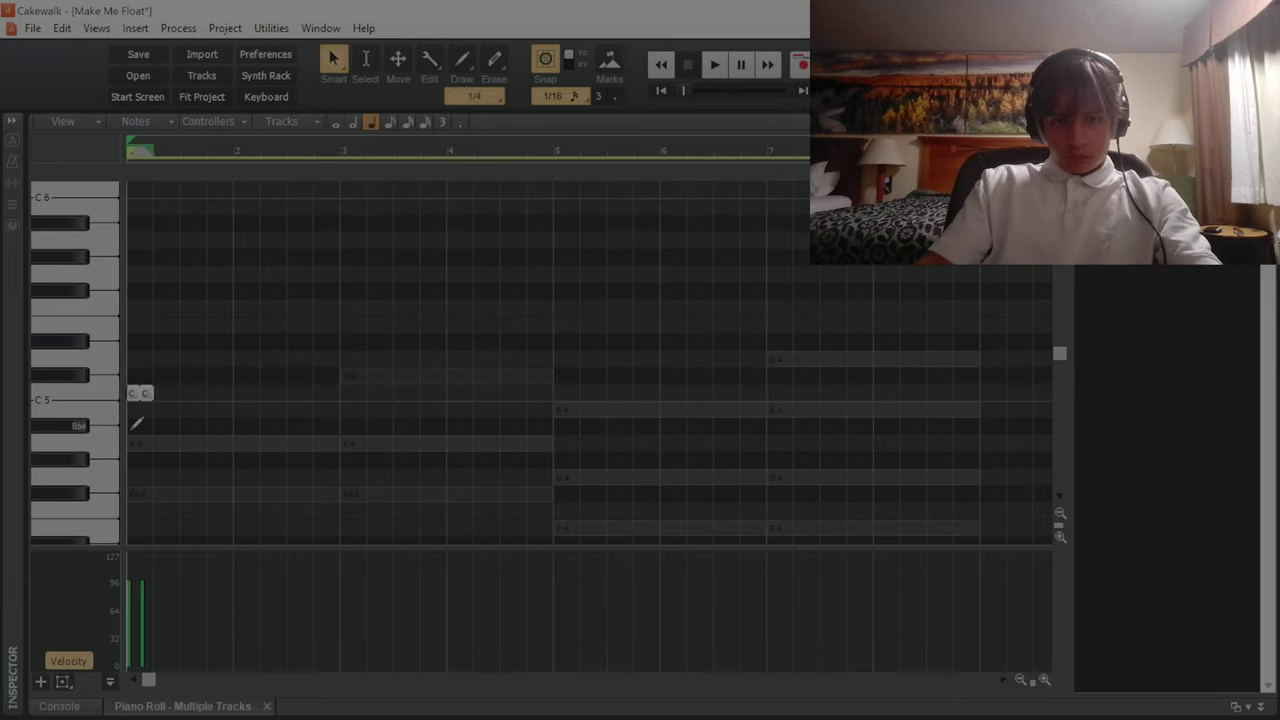
Repeat the pair of C5 eighth notes through the first two measures on track 3 and play back the pattern.
{"action": "key", "text": "space"}
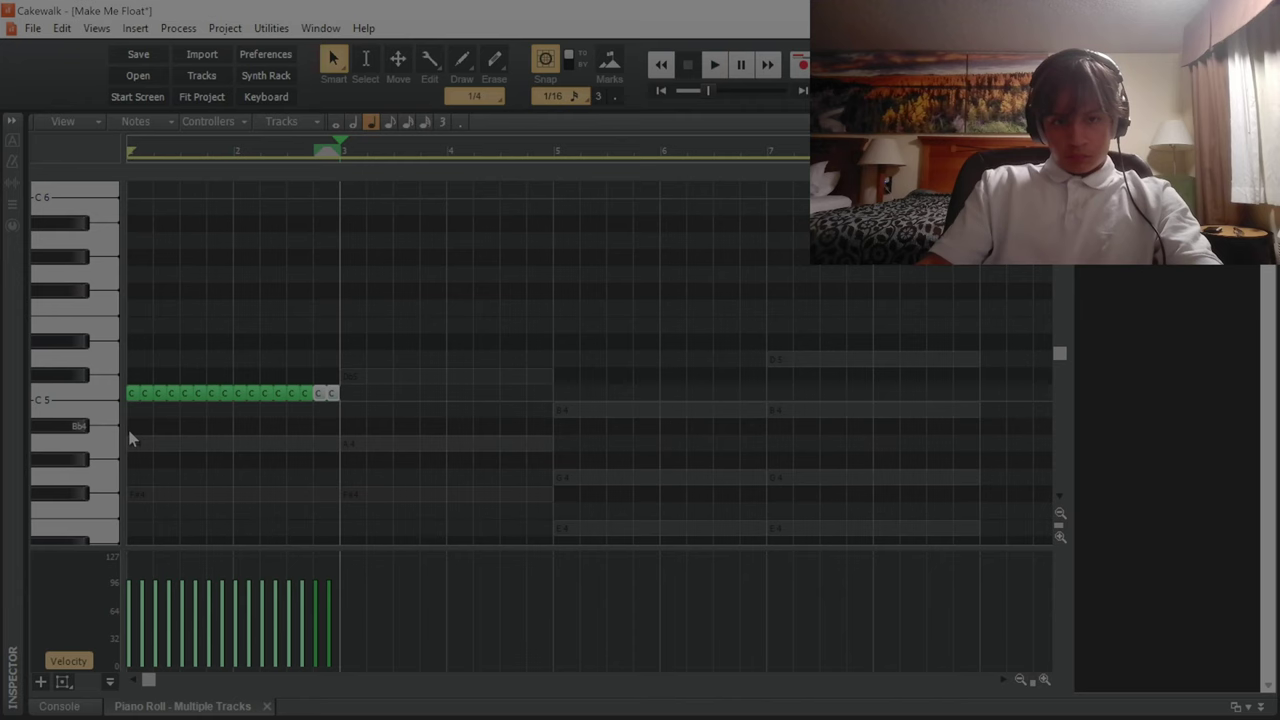
{"action": "key", "text": "d"}
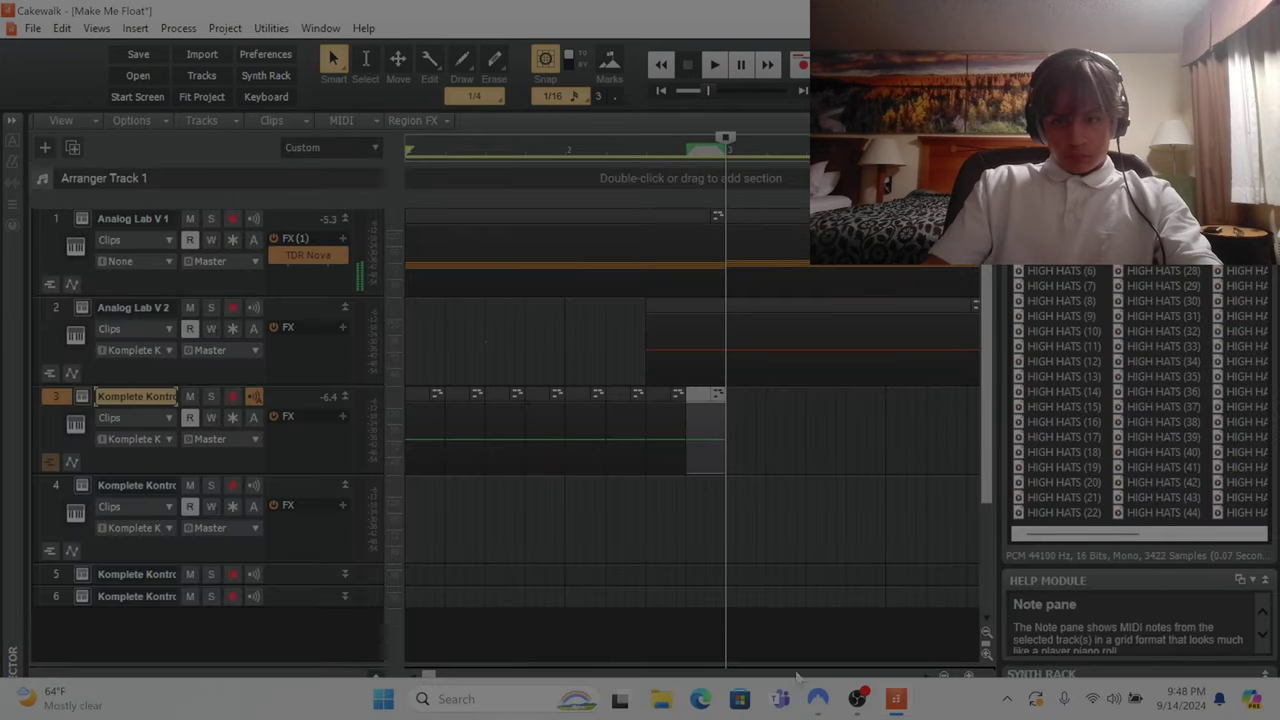
{"action": "key", "text": "d"}
{"action": "scroll", "coordinate": [206, 414], "scroll_direction": "up", "scroll_amount": 3}
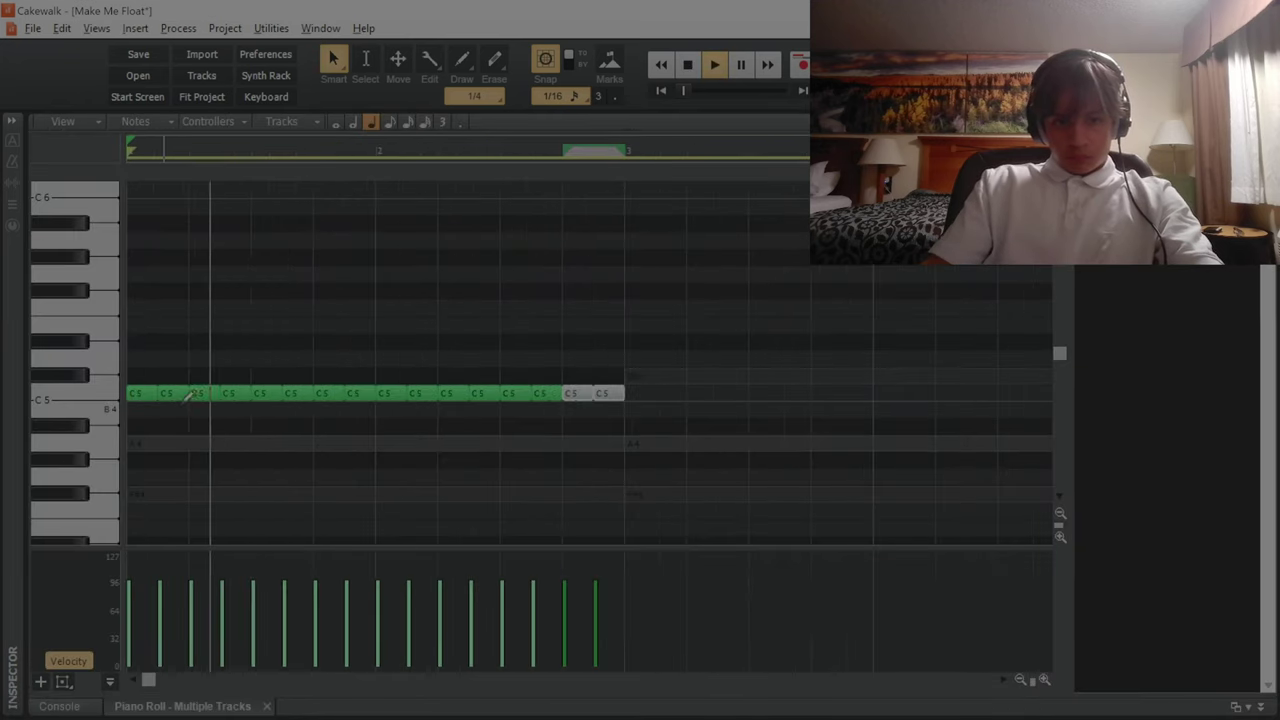
{"action": "key", "text": "space"}
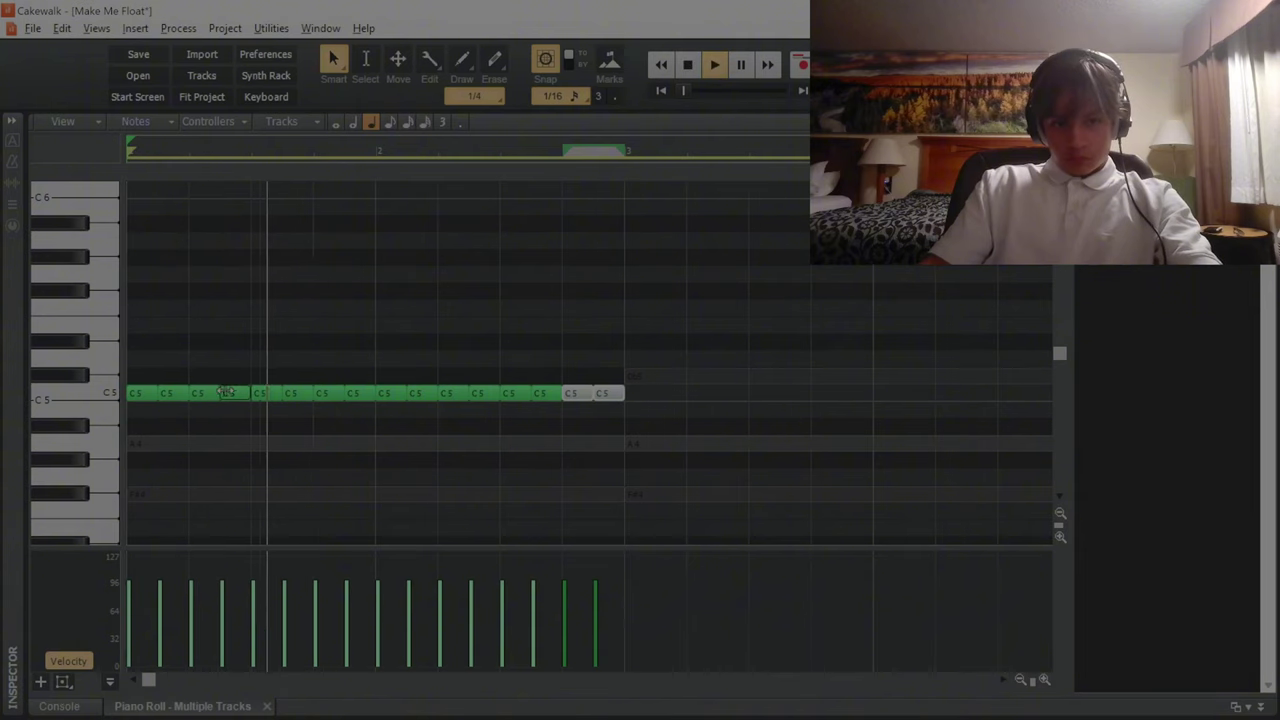
Split the C5 note at the start of measure 2 into three rapid hits, lower their velocities and play back the roll.
{"action": "left_click", "coordinate": [392, 394]}
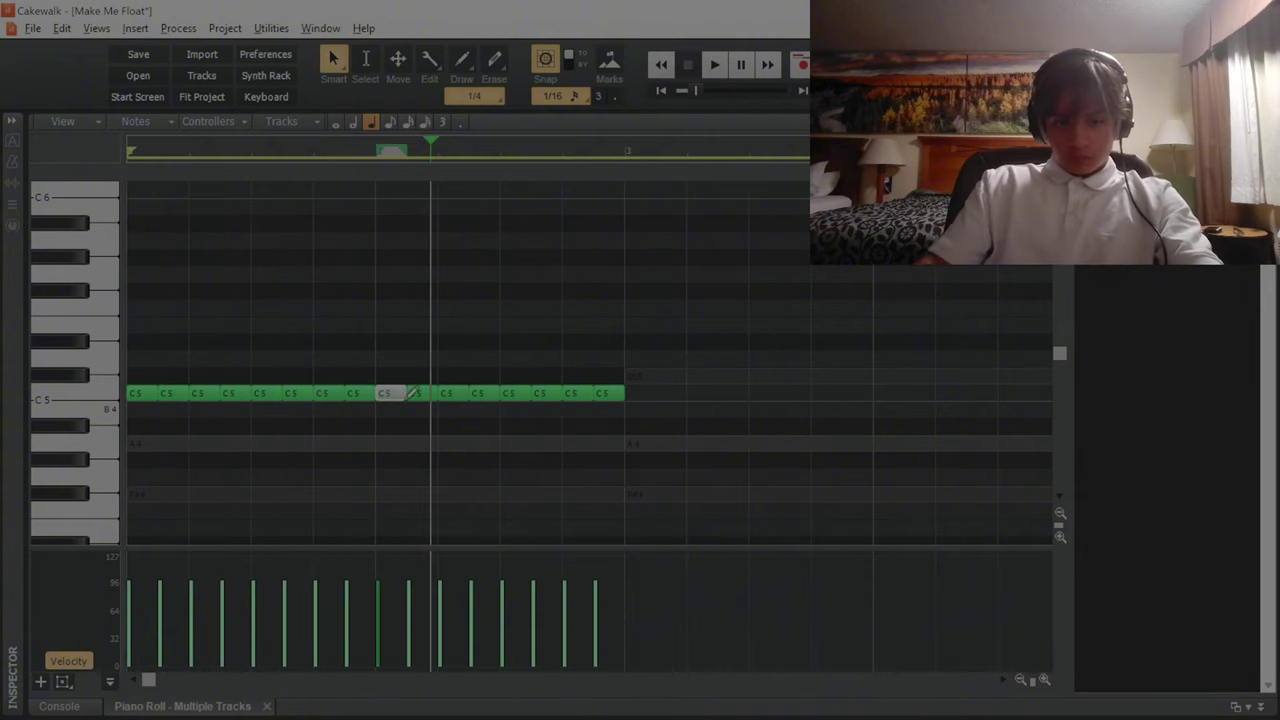
{"action": "left_click", "coordinate": [394, 394], "text": "alt"}
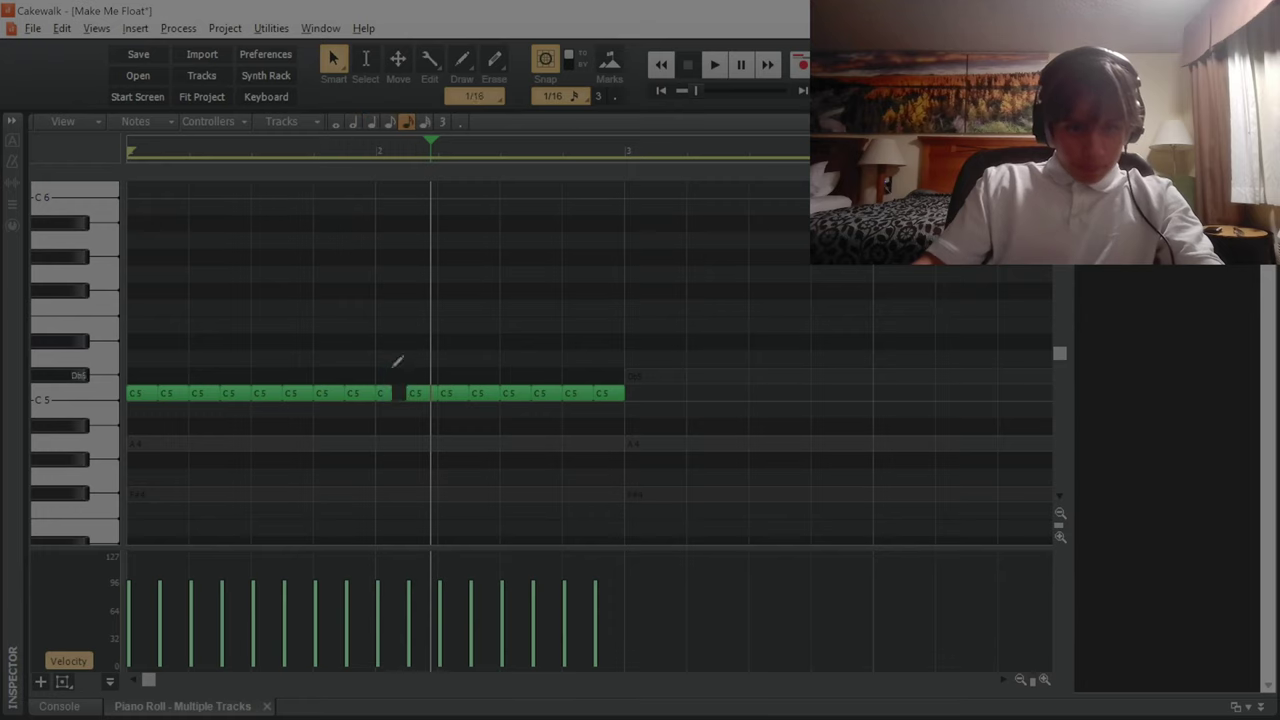
{"action": "left_click_drag", "start_coordinate": [390, 404], "coordinate": [387, 408]}
{"action": "key", "text": "s"}
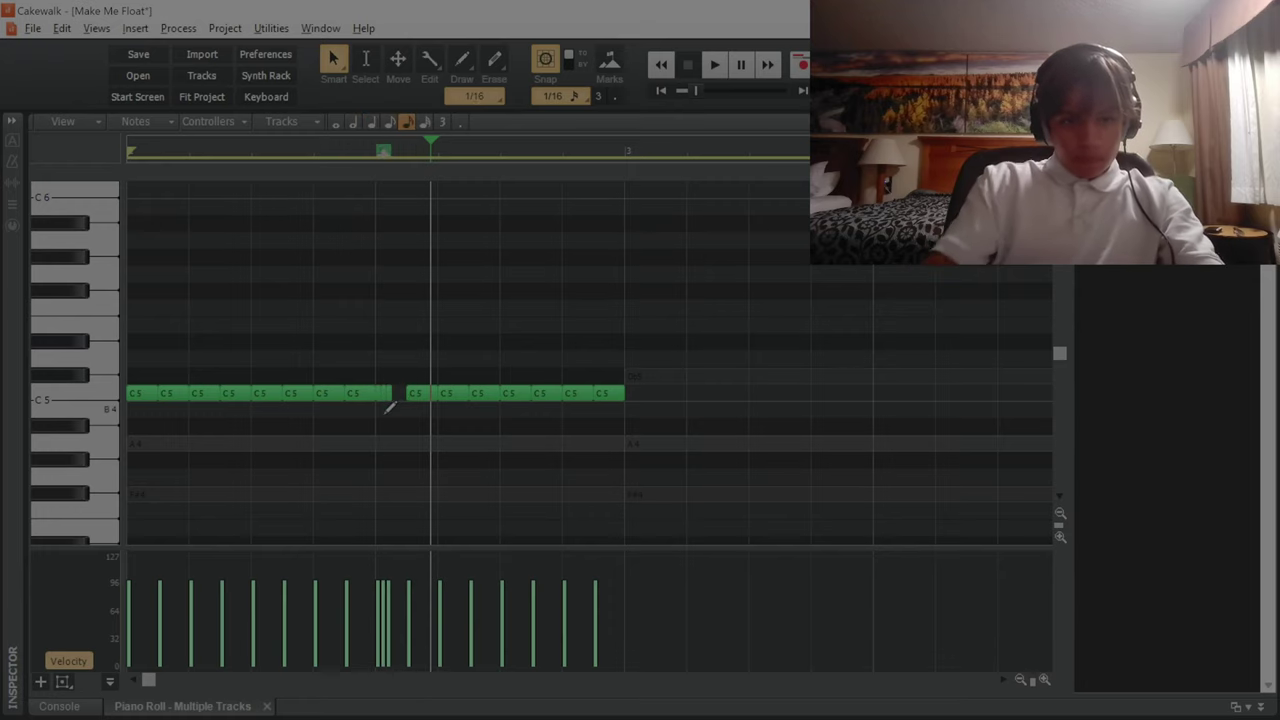
{"action": "key", "text": "w"}
{"action": "key", "text": "space"}
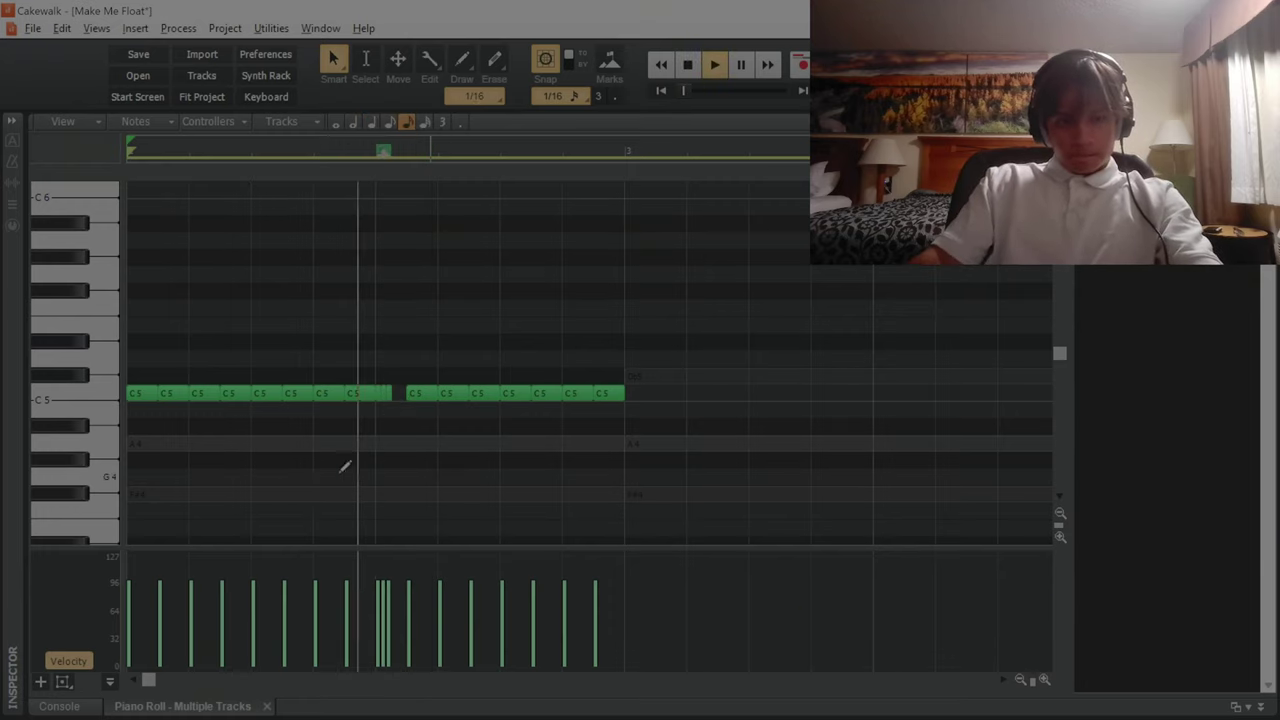
{"action": "key", "text": "space"}
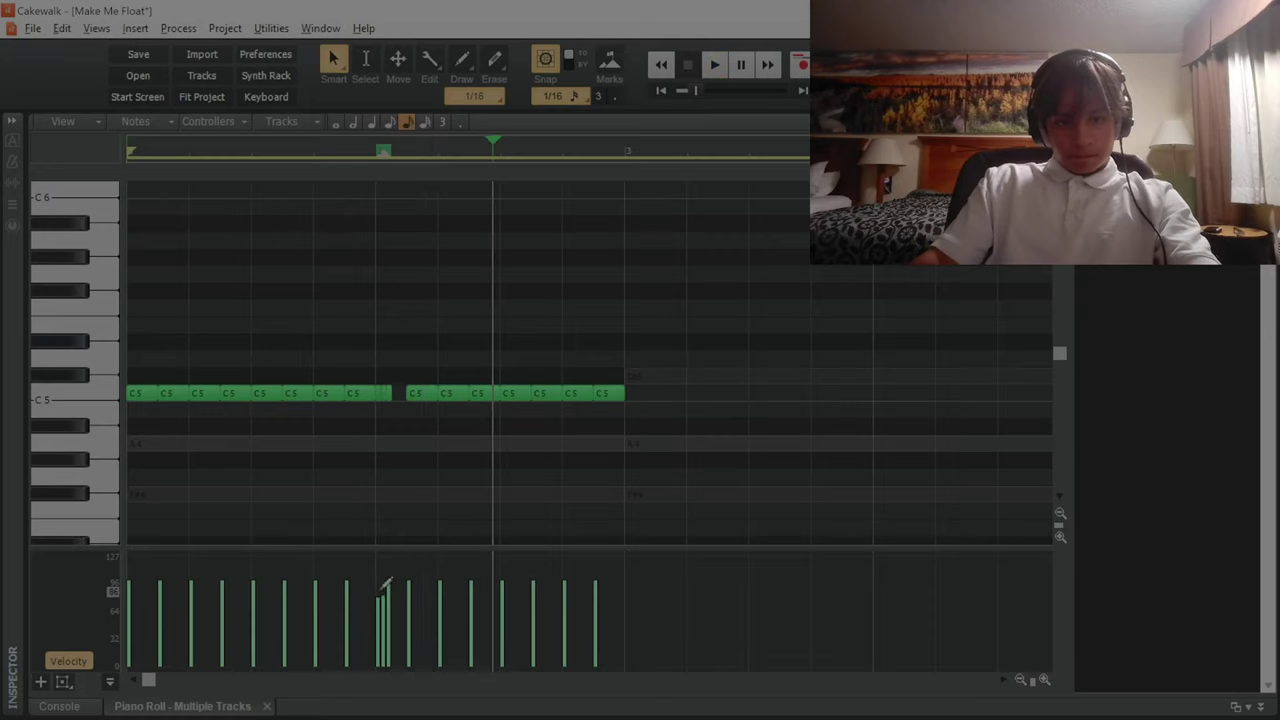
{"action": "key", "text": "space"}
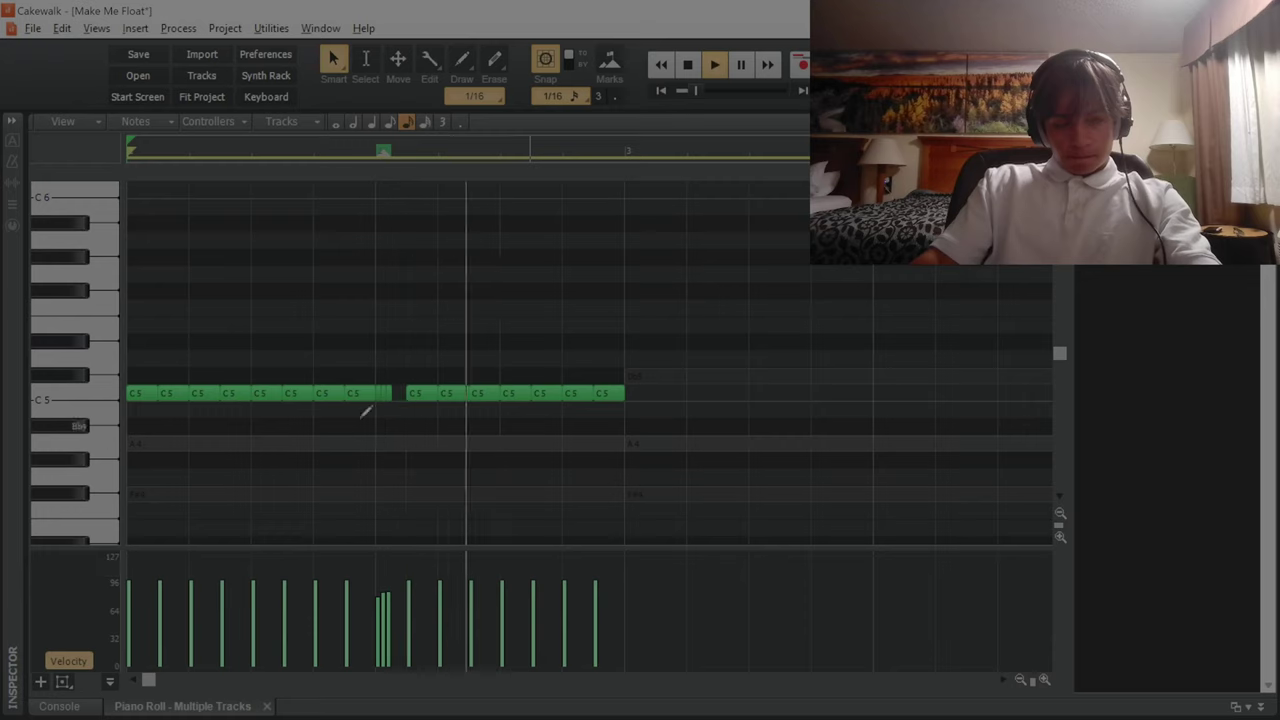
{"action": "key", "text": "space"}
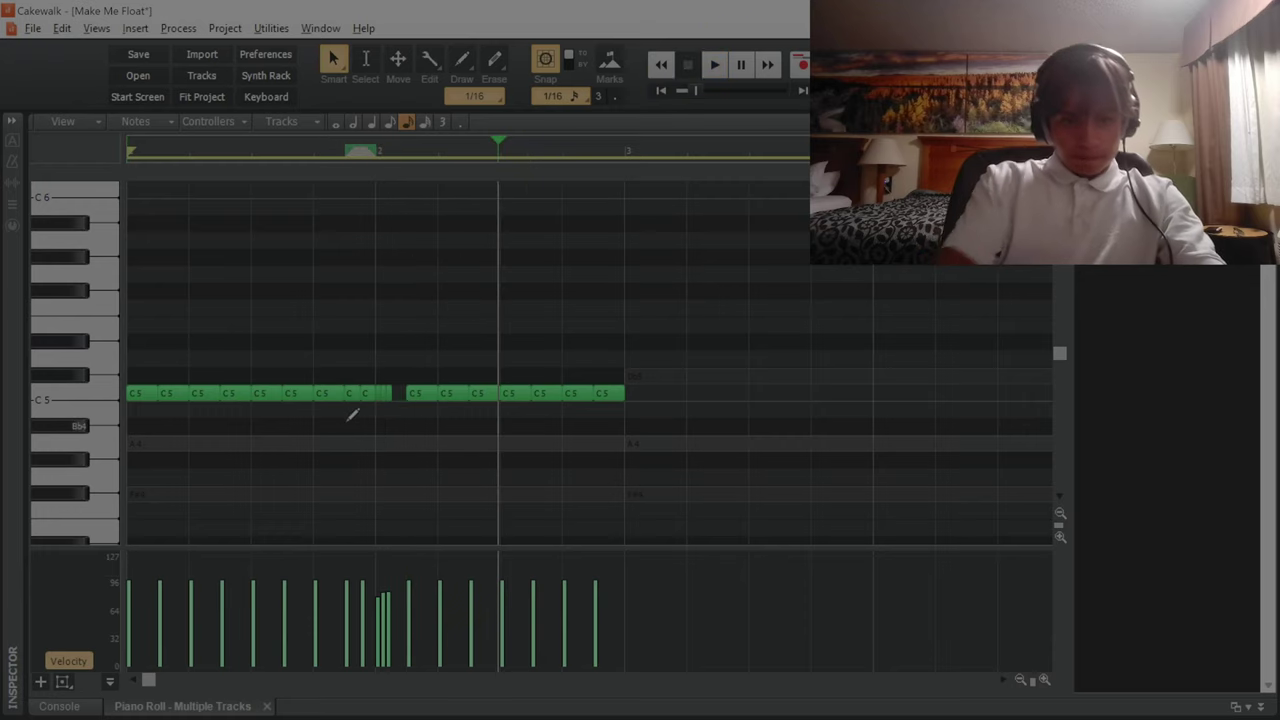
Split the last C5 eighth note of measure 1 into three rapid hits and leave a single sixteenth-note C5 at the start of measure 2.
{"action": "left_click", "coordinate": [352, 394]}
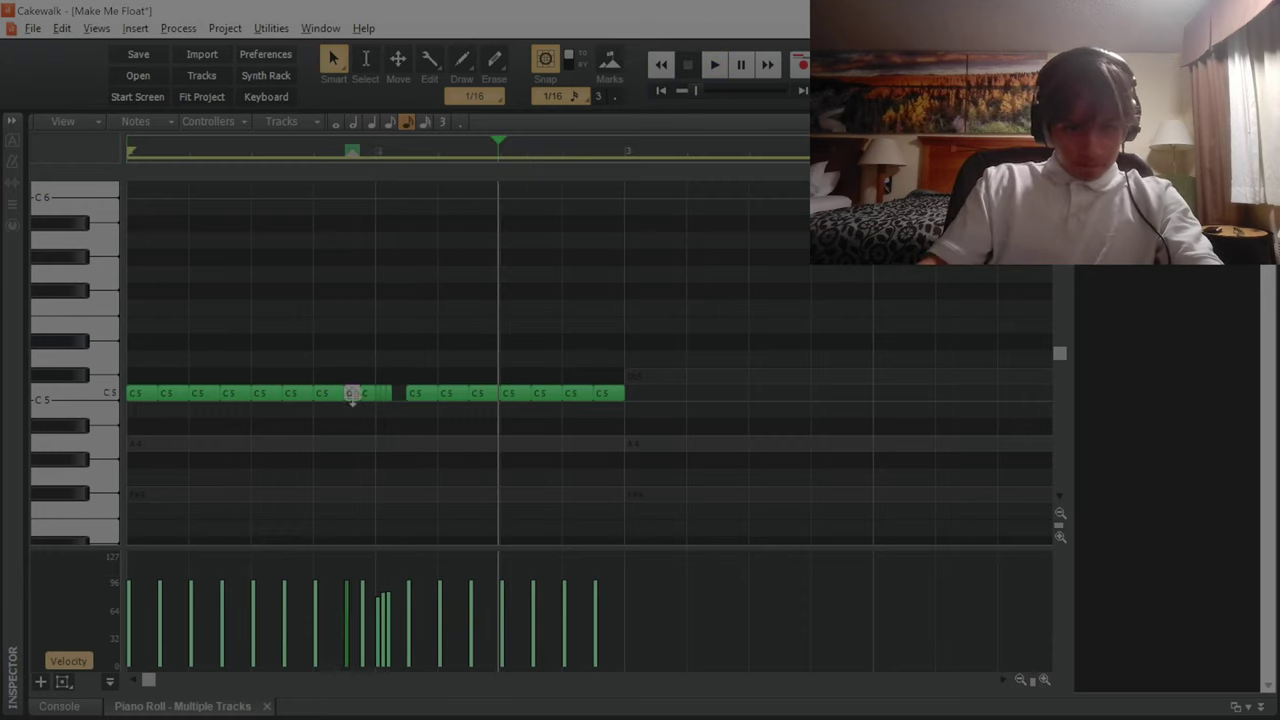
{"action": "left_click", "coordinate": [350, 394]}
{"action": "left_click", "coordinate": [355, 394]}
{"action": "left_click", "coordinate": [358, 394]}
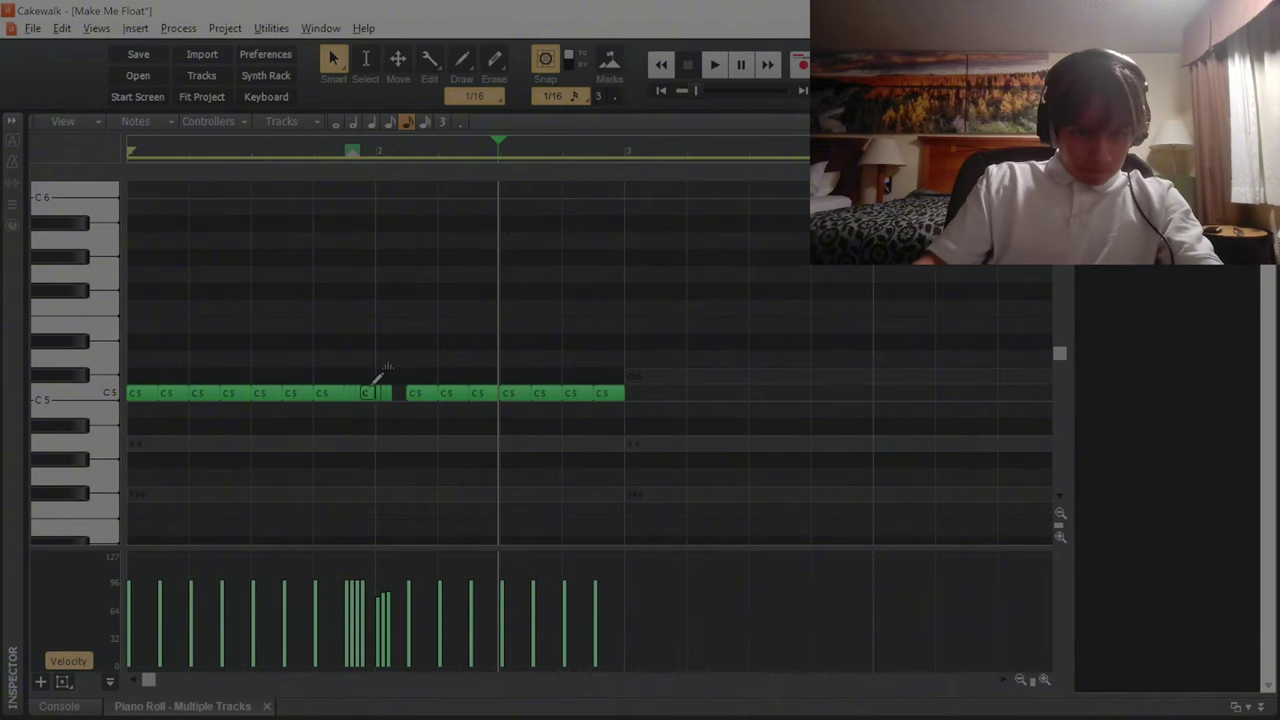
{"action": "right_click", "coordinate": [378, 391]}
{"action": "left_click_drag", "start_coordinate": [369, 392], "coordinate": [385, 392]}
{"action": "key", "text": "w"}
{"action": "key", "text": "space"}
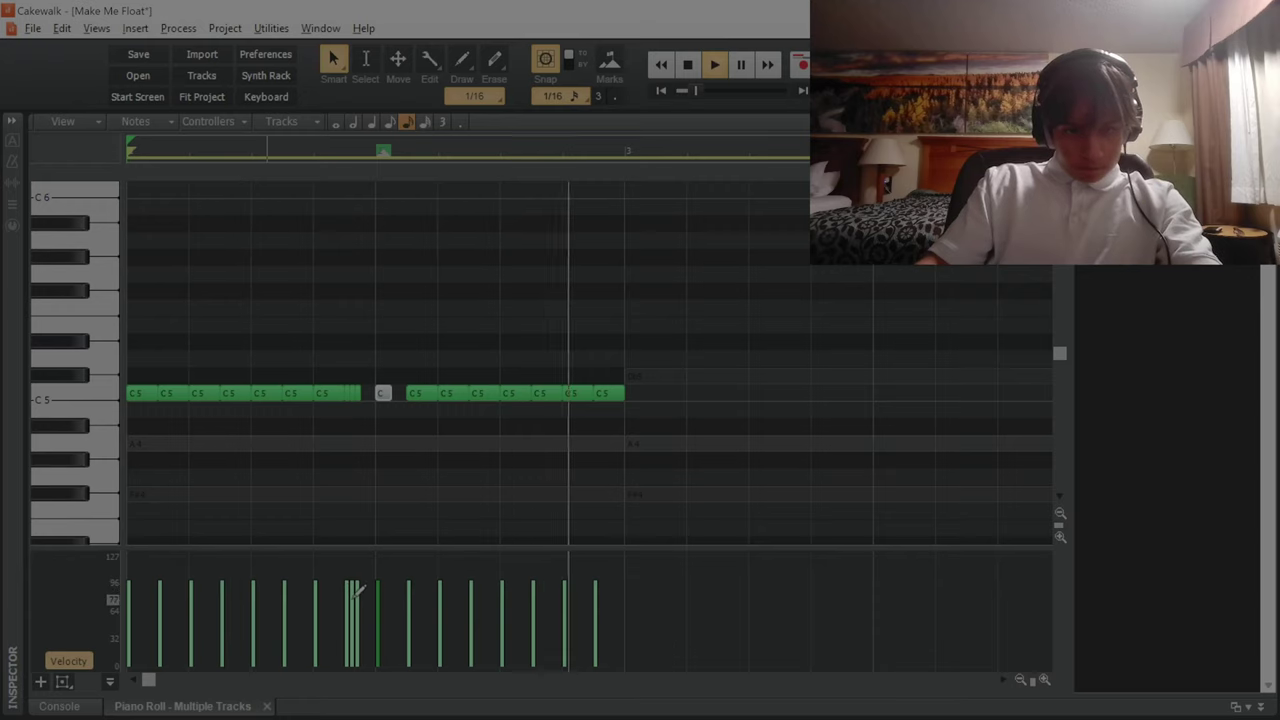
Ramp up the velocities of the three rapid C5 hits at the end of measure 1 and play back the pattern.
{"action": "key", "text": "space"}
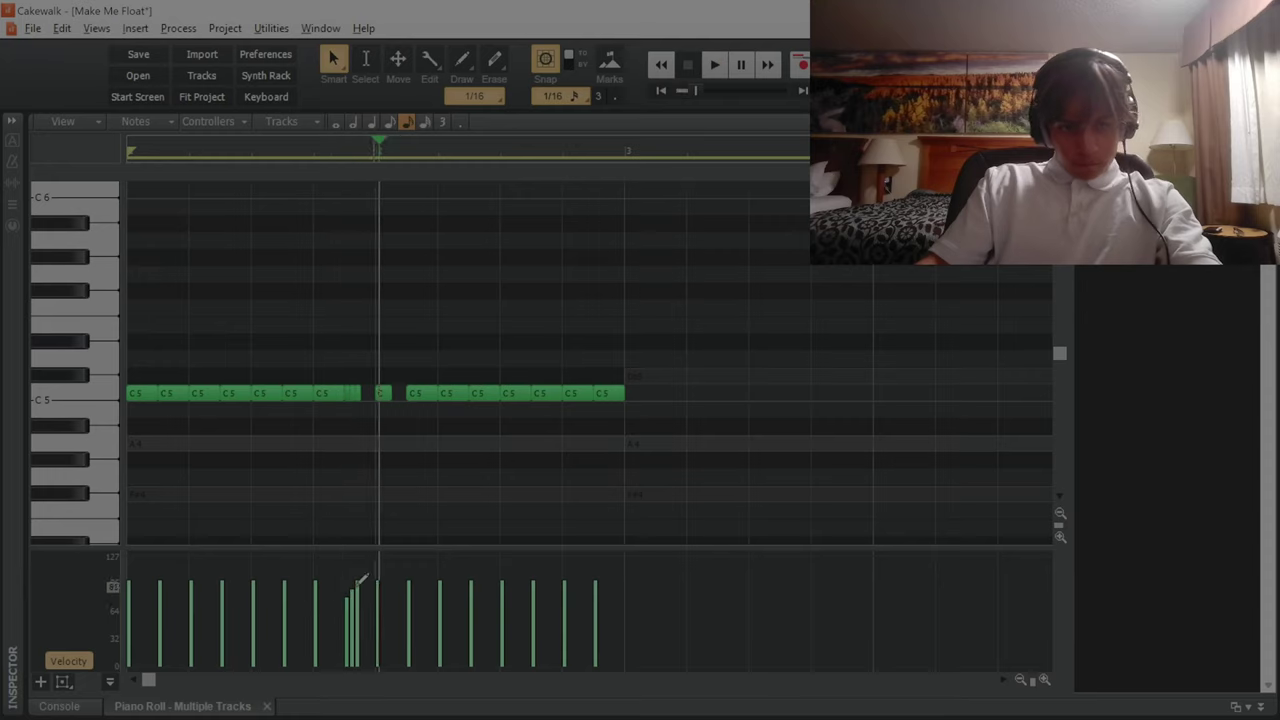
{"action": "key", "text": "space"}
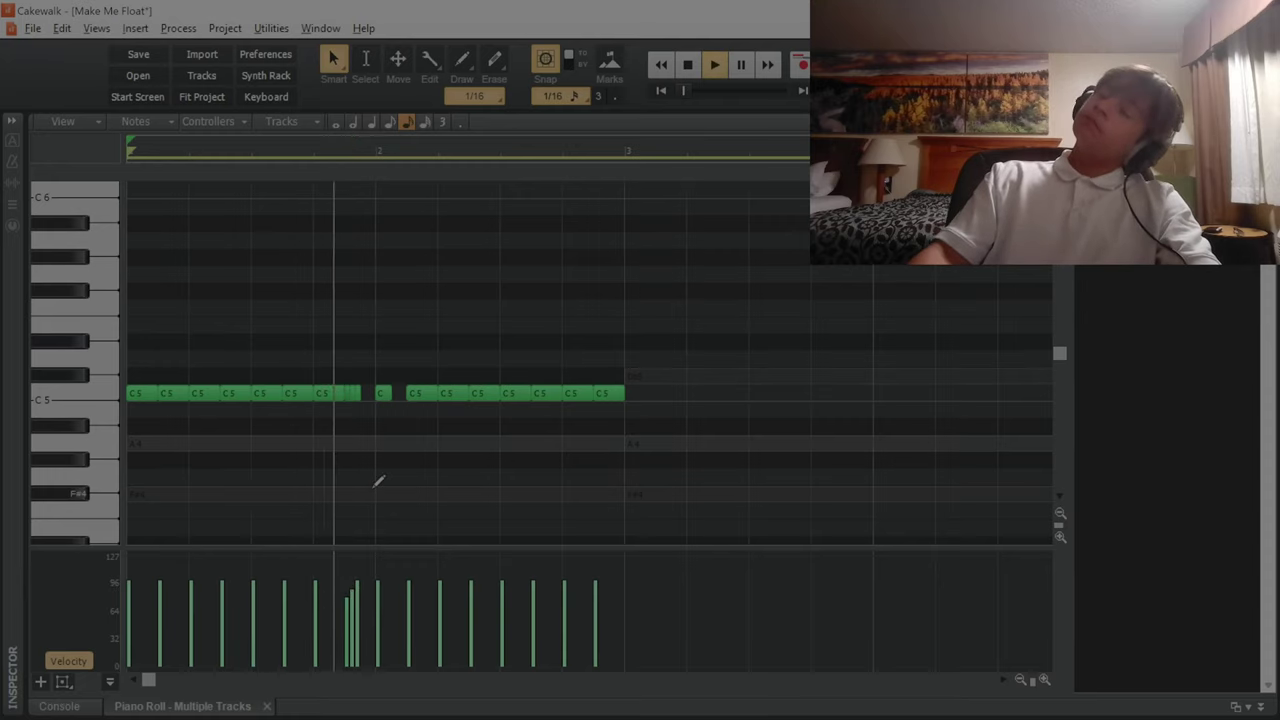
{"action": "key", "text": "space"}
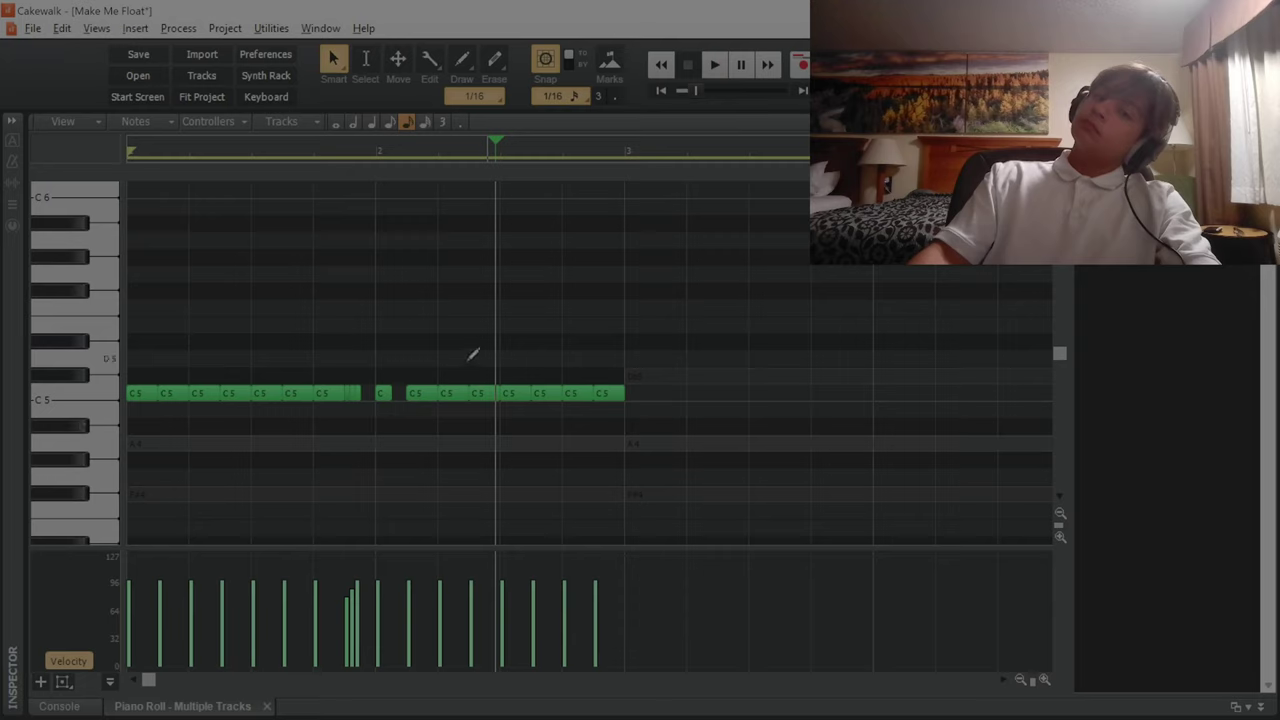
Split the C5 eighth note on beat 2 of measure 2 into two sixteenth notes and play back the pattern.
{"action": "left_click", "coordinate": [453, 394]}
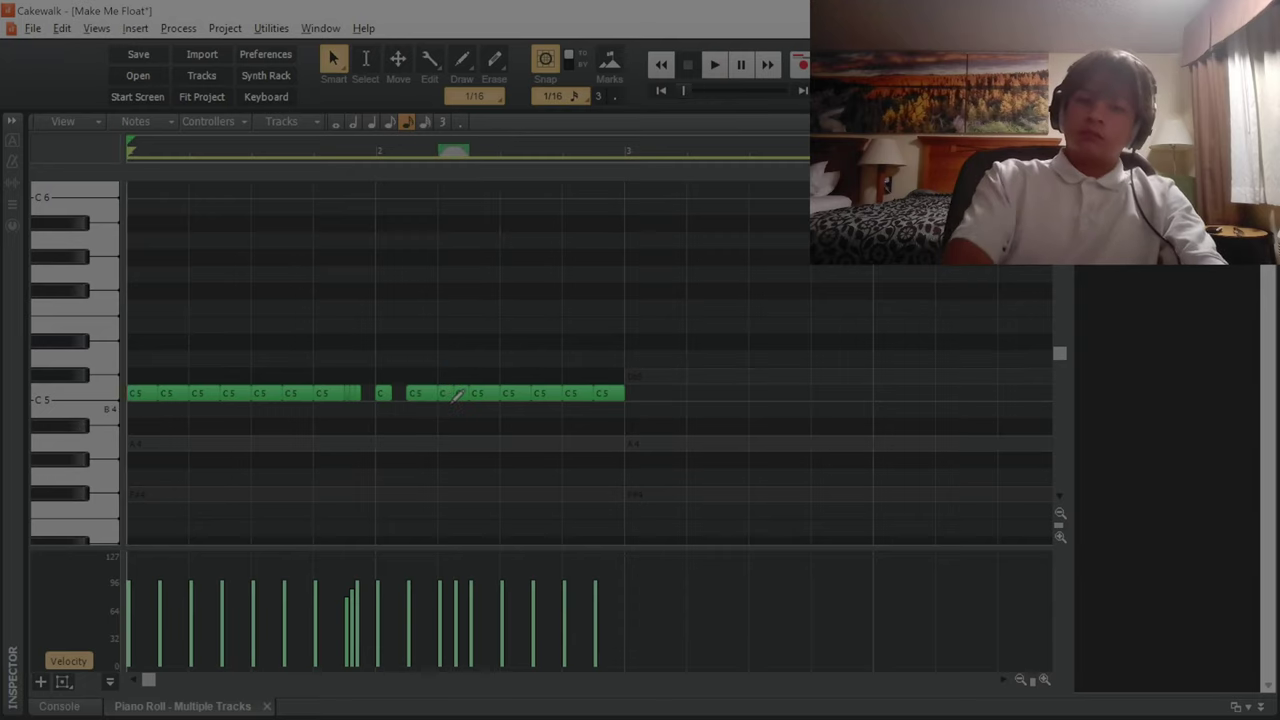
{"action": "key", "text": "space"}
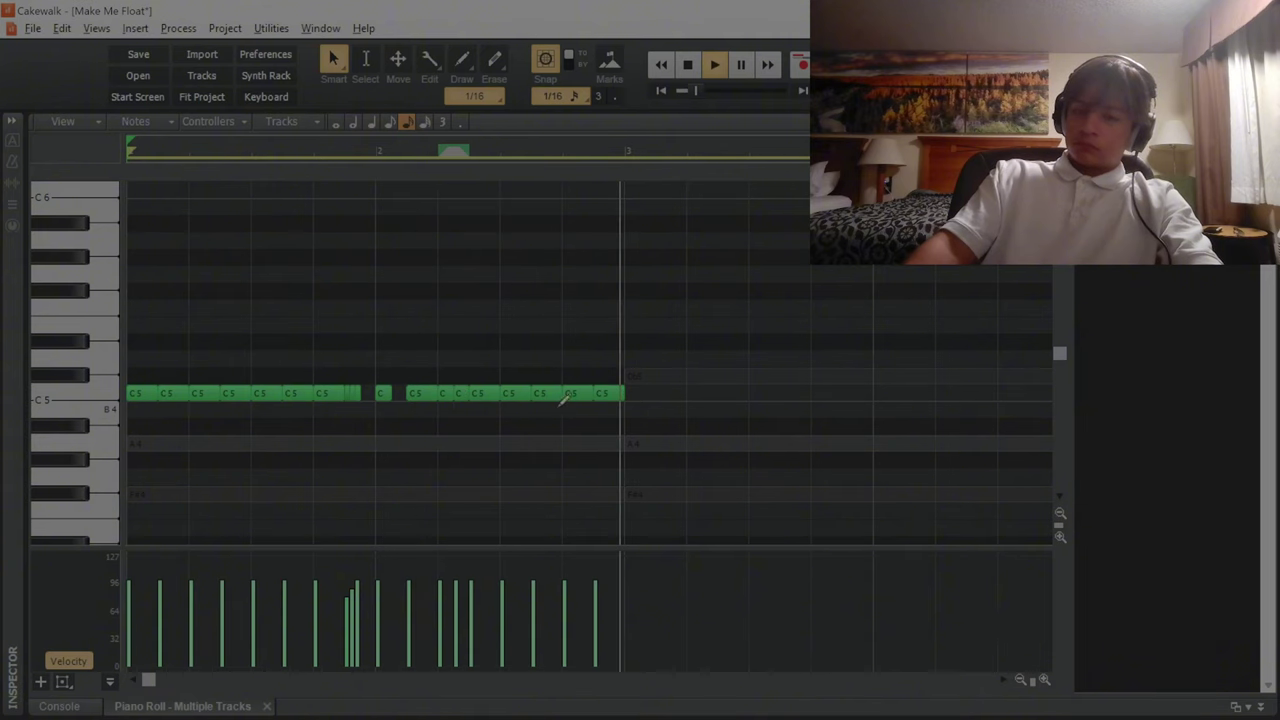
{"action": "scroll", "coordinate": [584, 399], "scroll_direction": "down", "scroll_amount": 3}
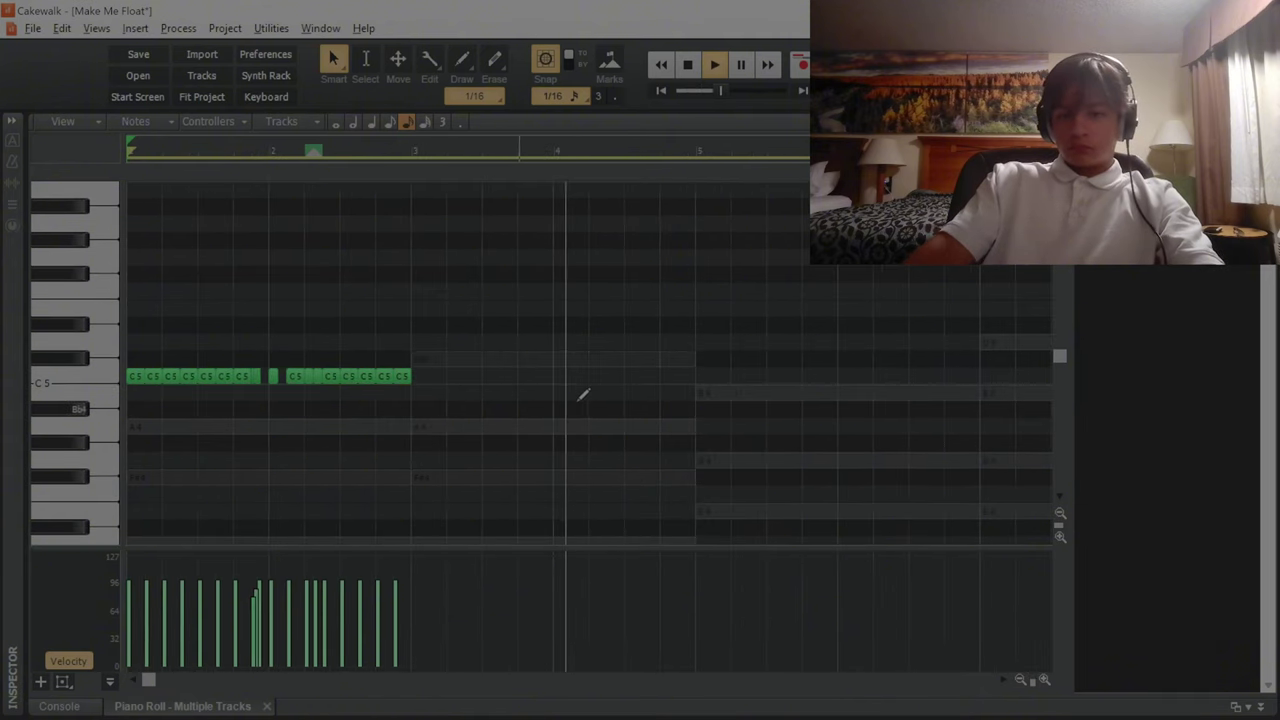
{"action": "scroll", "coordinate": [584, 394], "scroll_direction": "down", "scroll_amount": 1}
{"action": "key", "text": "space"}
Duplicate the whole two-measure C5 pattern three times to fill all eight measures and start playback.
{"action": "key", "text": "ctrl+a"}
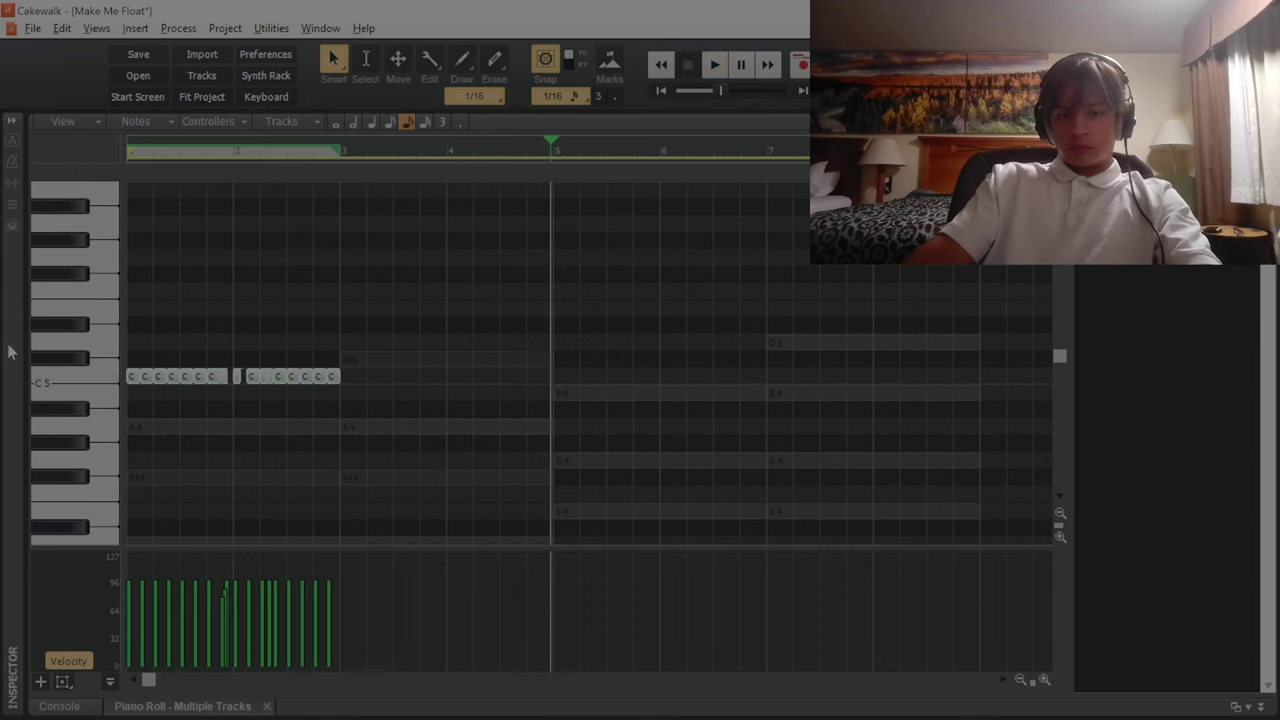
{"action": "key", "text": "ctrl+d"}
{"action": "key", "text": "ctrl+d"}
{"action": "key", "text": "ctrl+d"}
{"action": "key", "text": "ctrl+shift+a"}
{"action": "key", "text": "space"}
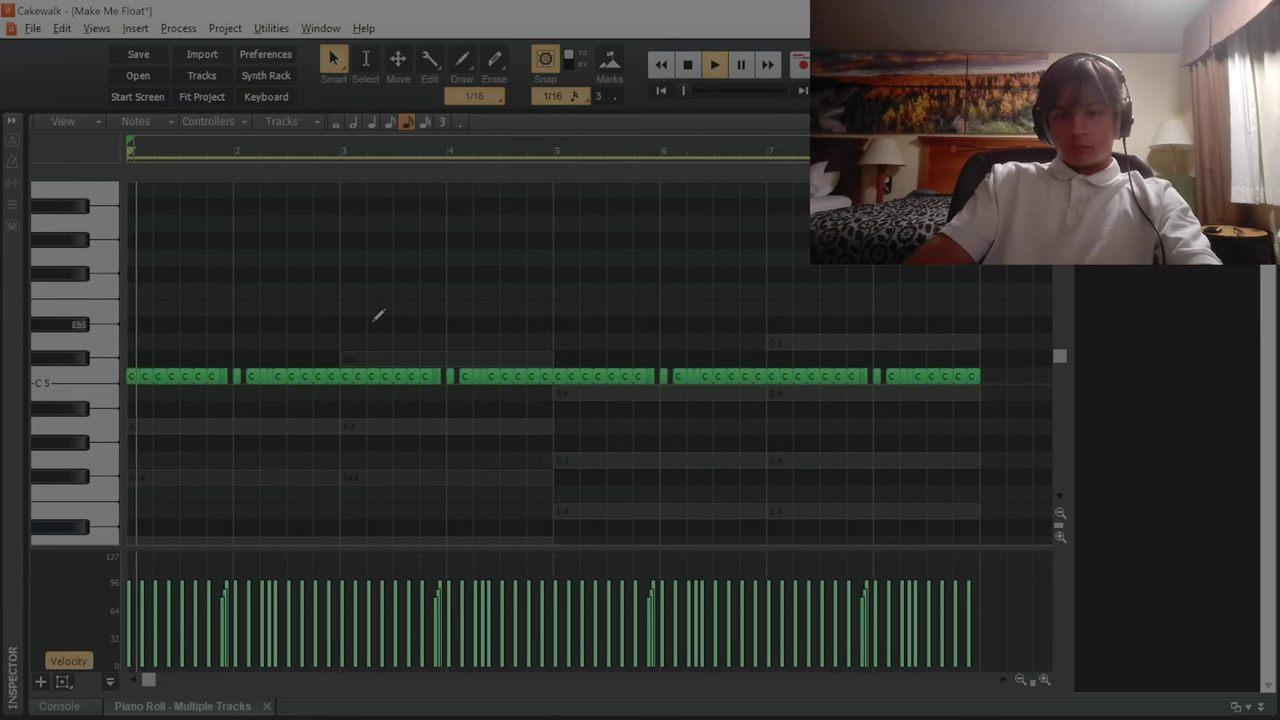
Review the percussion pattern against the other tracks in the arrangement during playback, then return to the piano roll.
{"action": "key", "text": "d"}
{"action": "scroll", "coordinate": [435, 398], "scroll_direction": "down", "scroll_amount": 3}
{"action": "key", "text": "space"}
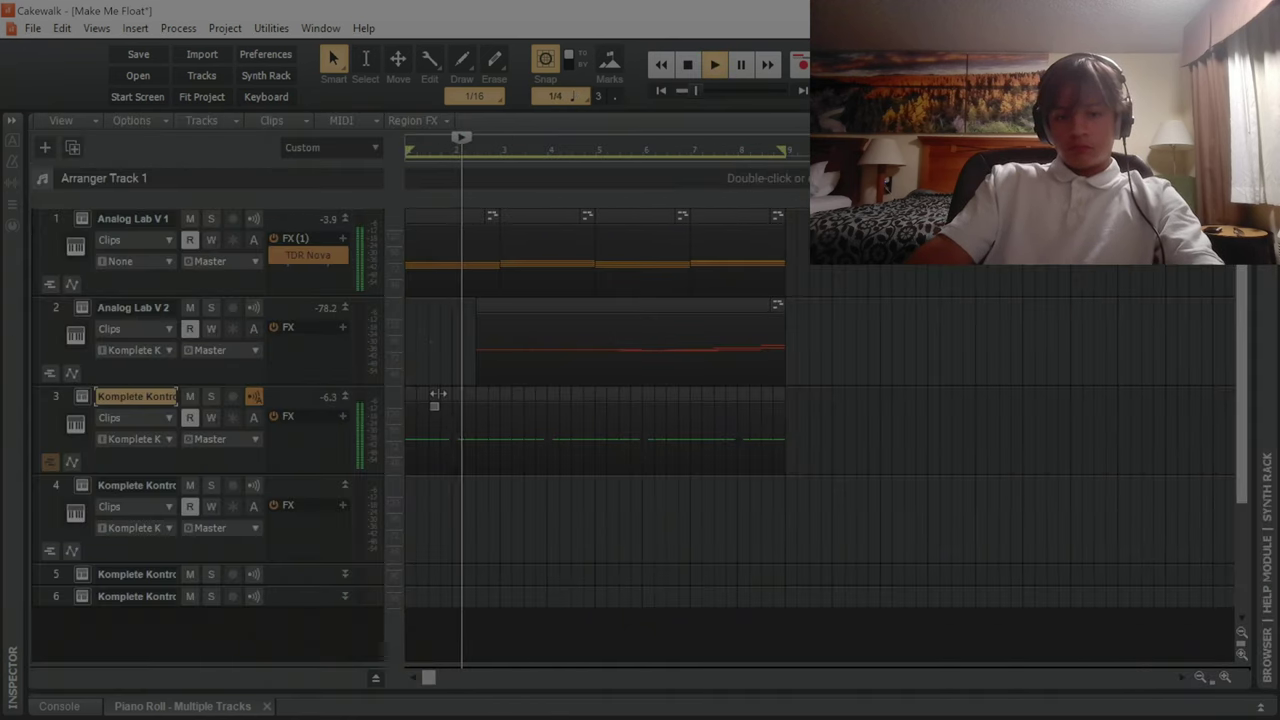
{"action": "key", "text": "d"}
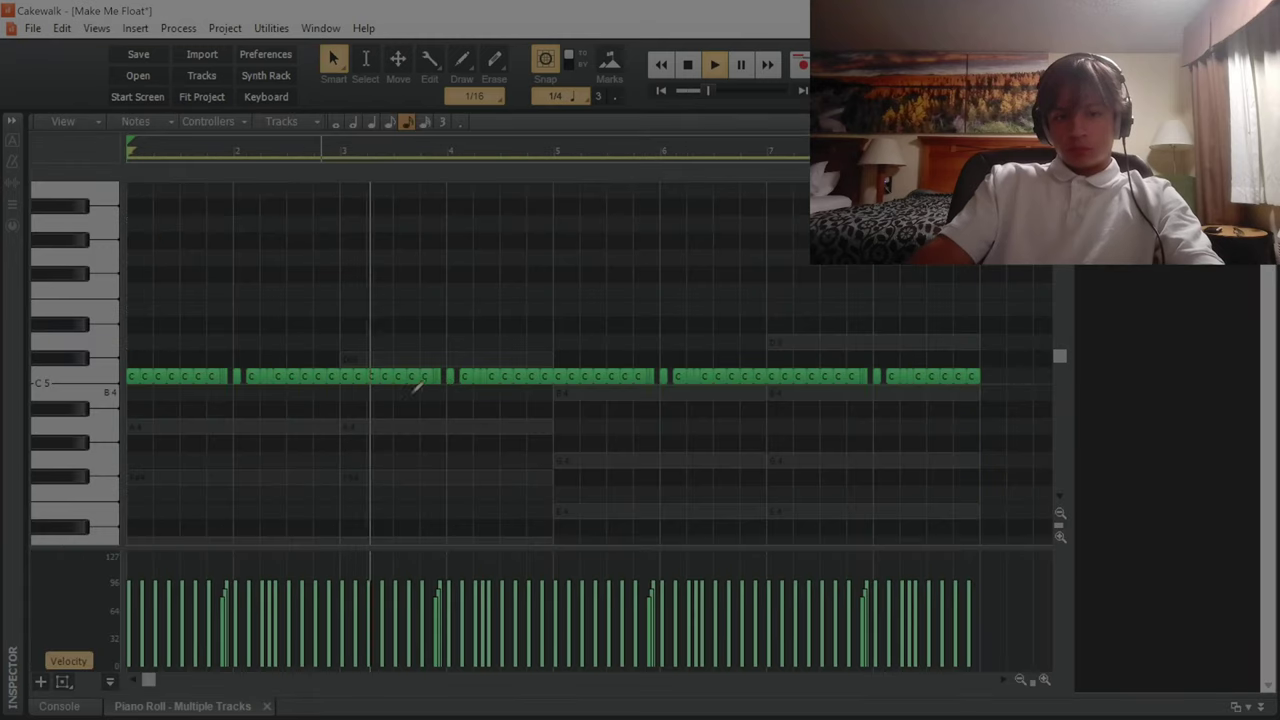
{"action": "scroll", "coordinate": [372, 377], "scroll_direction": "up", "scroll_amount": 1}
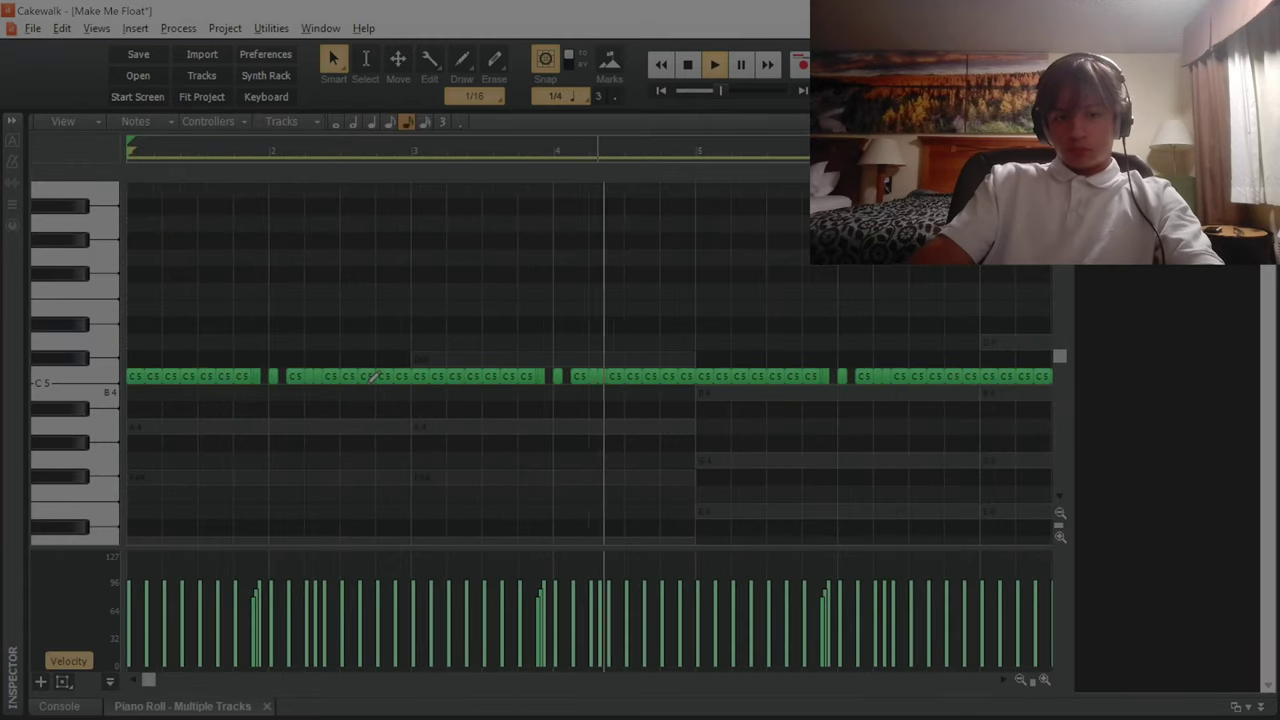
{"action": "key", "text": "space"}
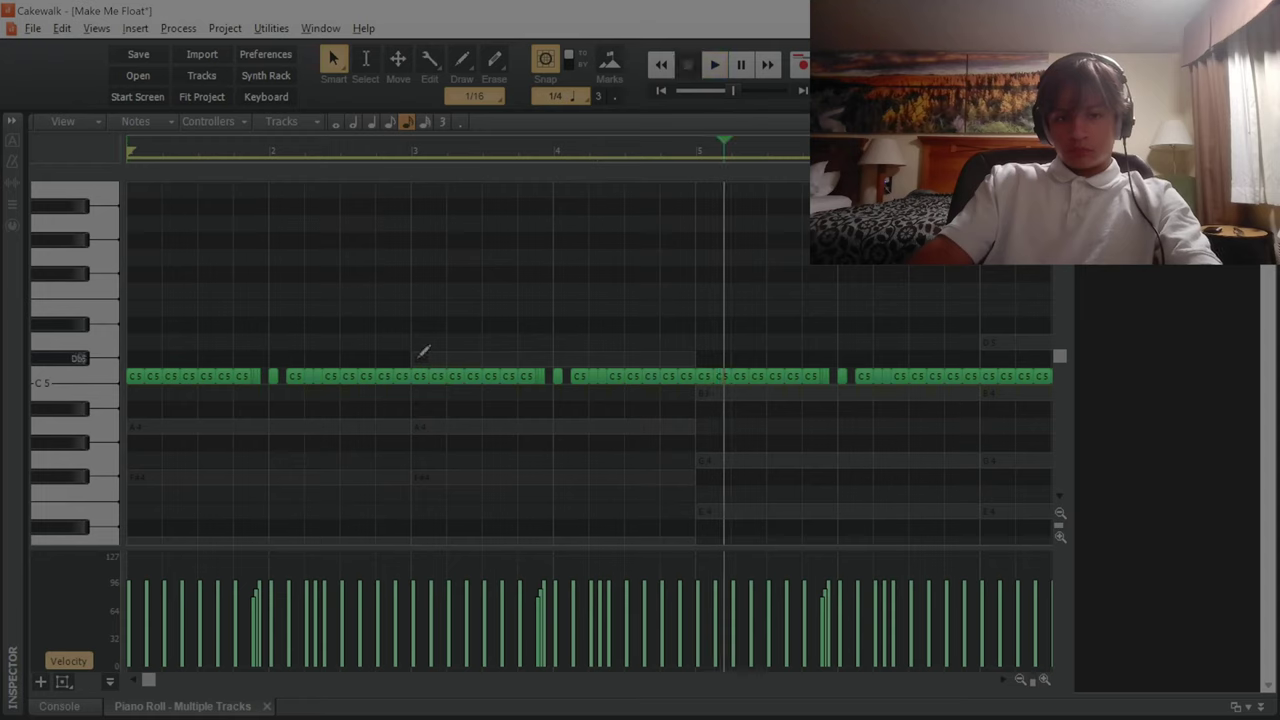
Lower all the C5 notes in measures 3 and 4 to B4, playing the pattern along the way.
{"action": "left_click_drag", "start_coordinate": [533, 368], "coordinate": [523, 390]}
{"action": "key", "text": "w"}
{"action": "key", "text": "space"}
{"action": "left_click", "coordinate": [395, 346]}
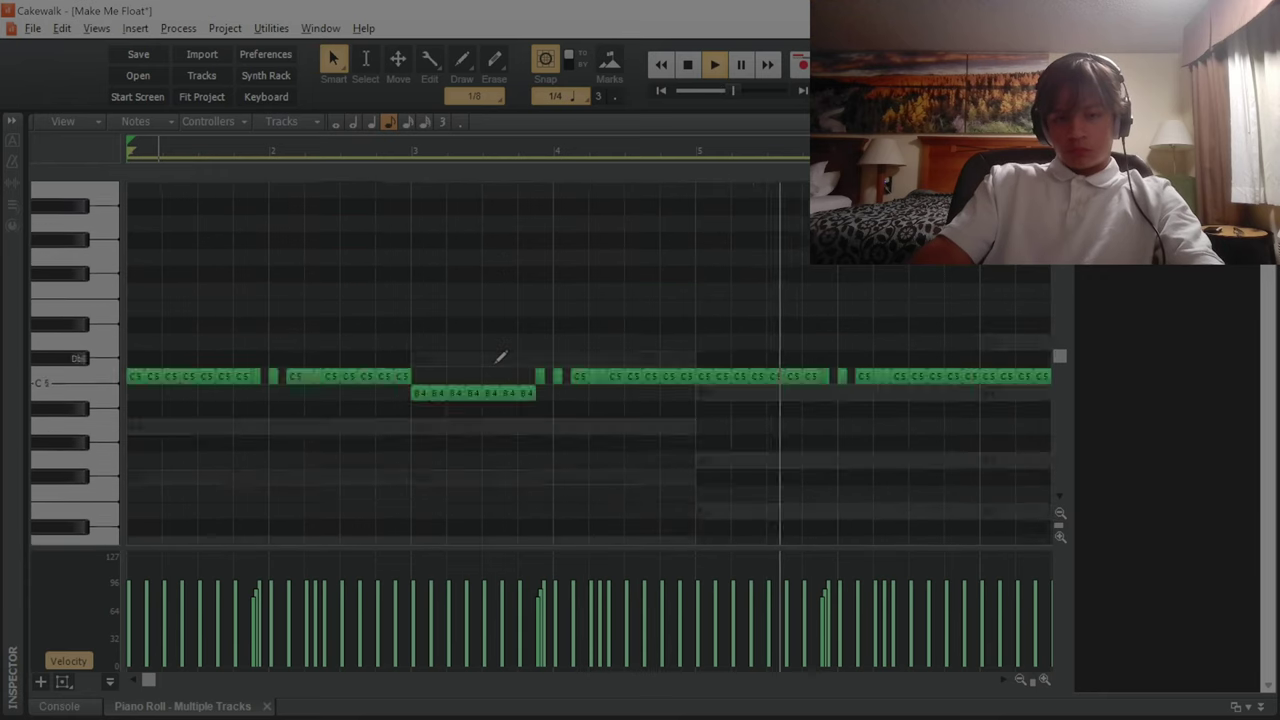
{"action": "left_click_drag", "start_coordinate": [572, 366], "coordinate": [686, 389]}
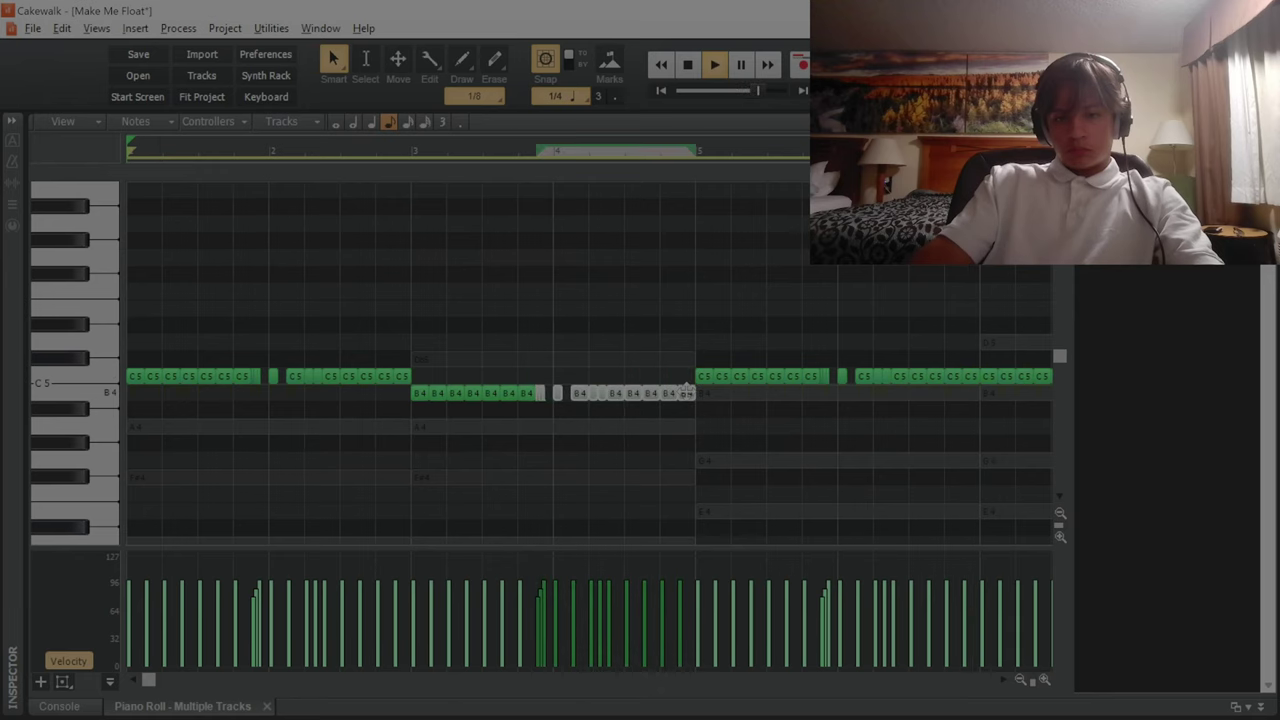
Raise the last two C5 notes of measure 8 by one semitone to Db5.
{"action": "scroll", "coordinate": [662, 364], "scroll_direction": "down", "scroll_amount": 1}
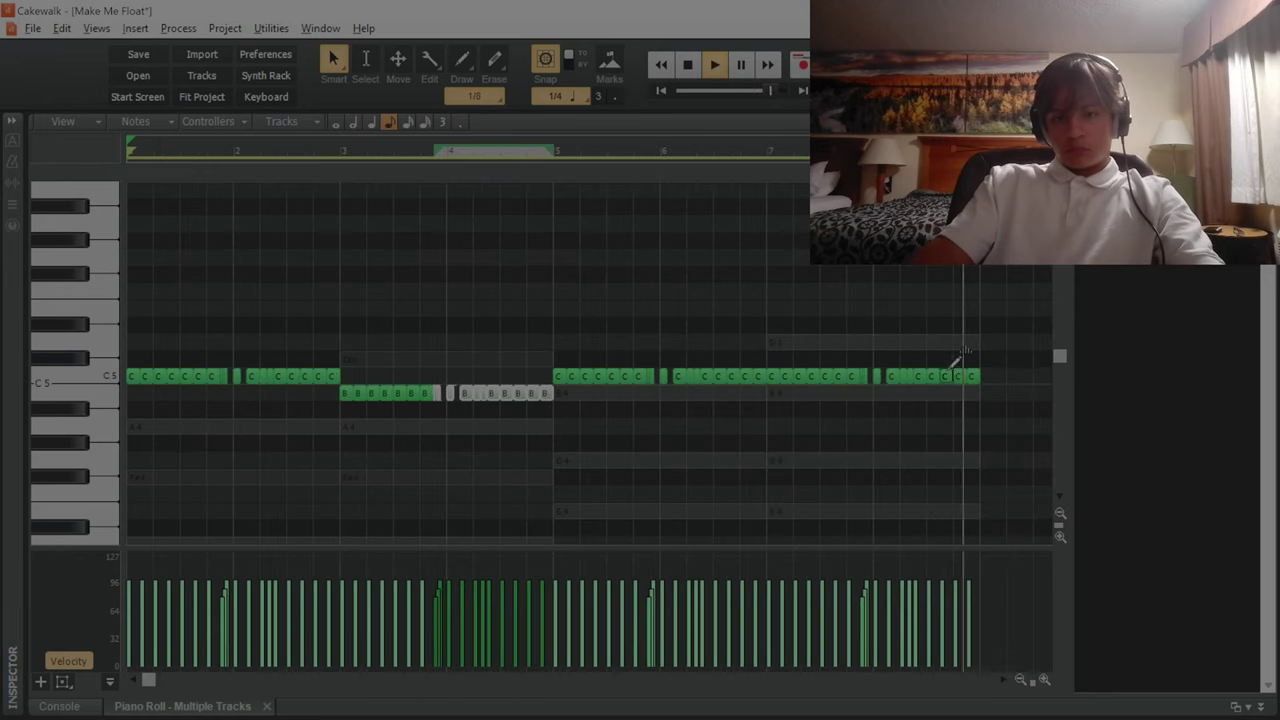
{"action": "left_click", "coordinate": [973, 363]}
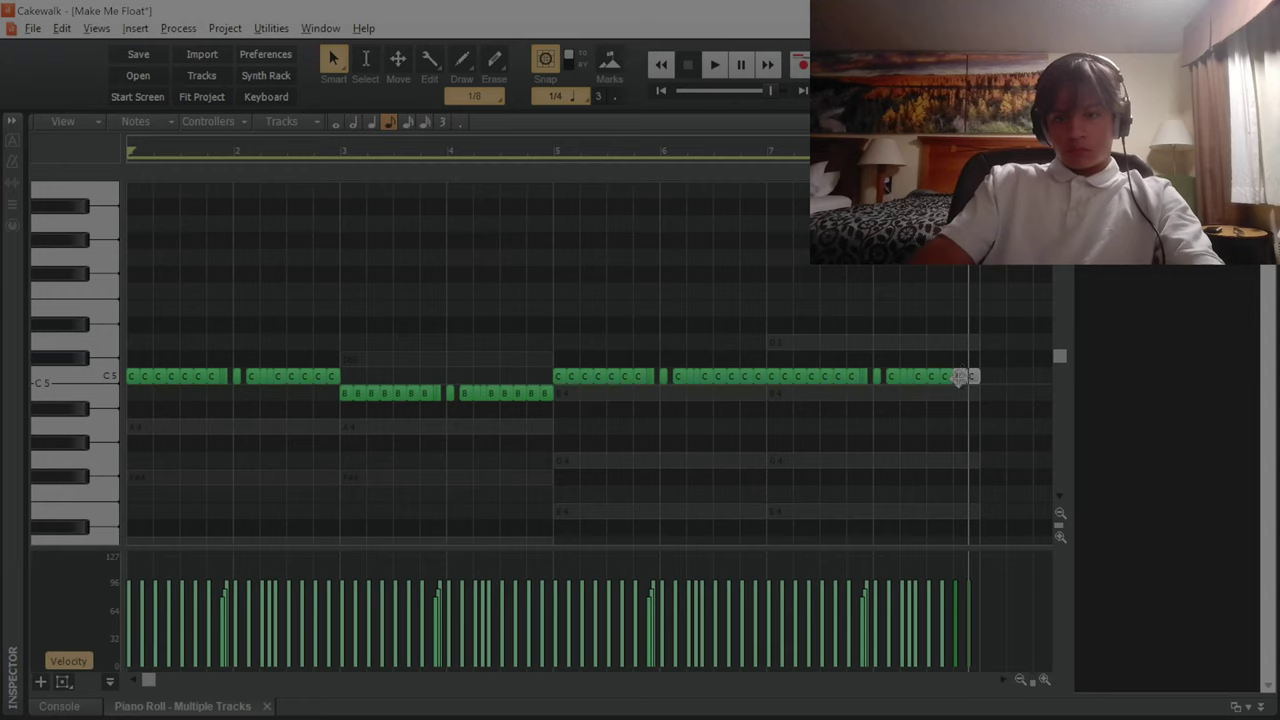
{"action": "left_click_drag", "start_coordinate": [958, 379], "coordinate": [956, 360]}
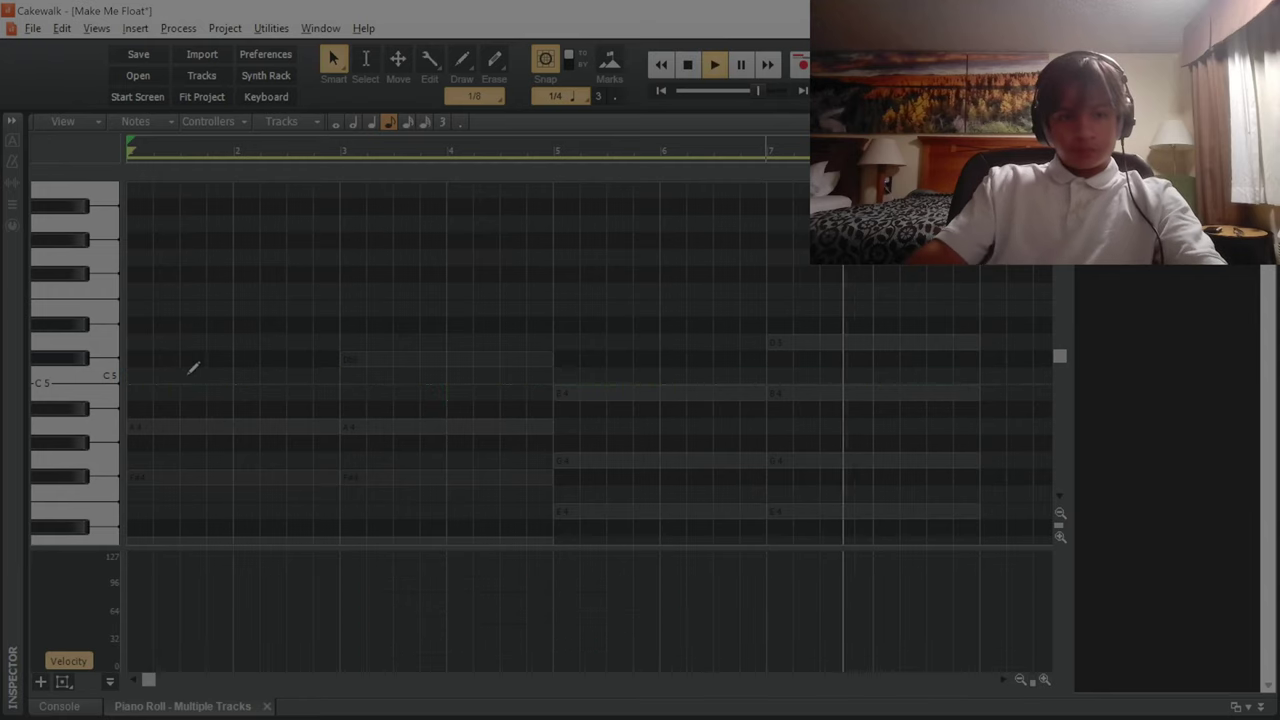
On the next empty track, place a quarter-note C5 on beat 3 of measure 1 and duplicate it in every measure through measure 8.
{"action": "left_click_drag", "start_coordinate": [186, 375], "coordinate": [297, 384]}
{"action": "key", "text": "ctrl+d"}
{"action": "key", "text": "ctrl+d"}
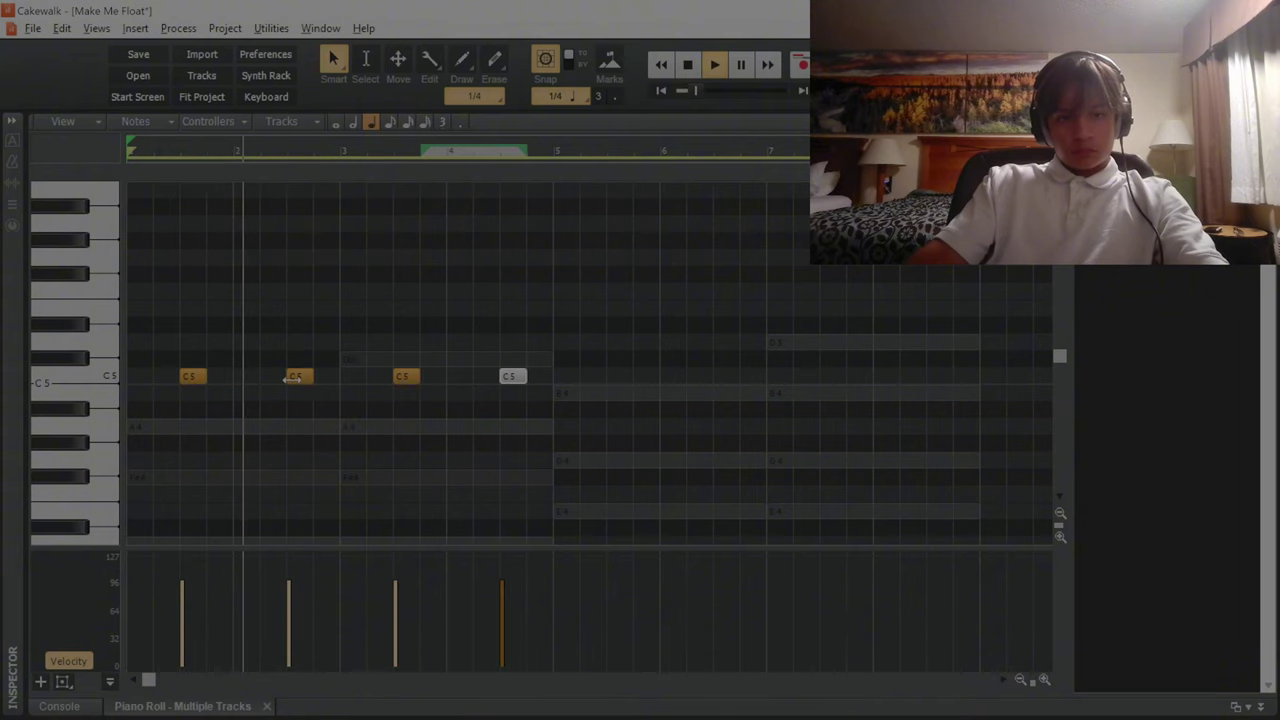
{"action": "key", "text": "ctrl+d"}
{"action": "key", "text": "ctrl+d"}
{"action": "key", "text": "ctrl+d"}
{"action": "key", "text": "ctrl+d"}
Raise the C5 hit in measure 4 to Eb5 and move the last hit in measure 8 to a much higher pitch.
{"action": "left_click", "coordinate": [294, 325]}
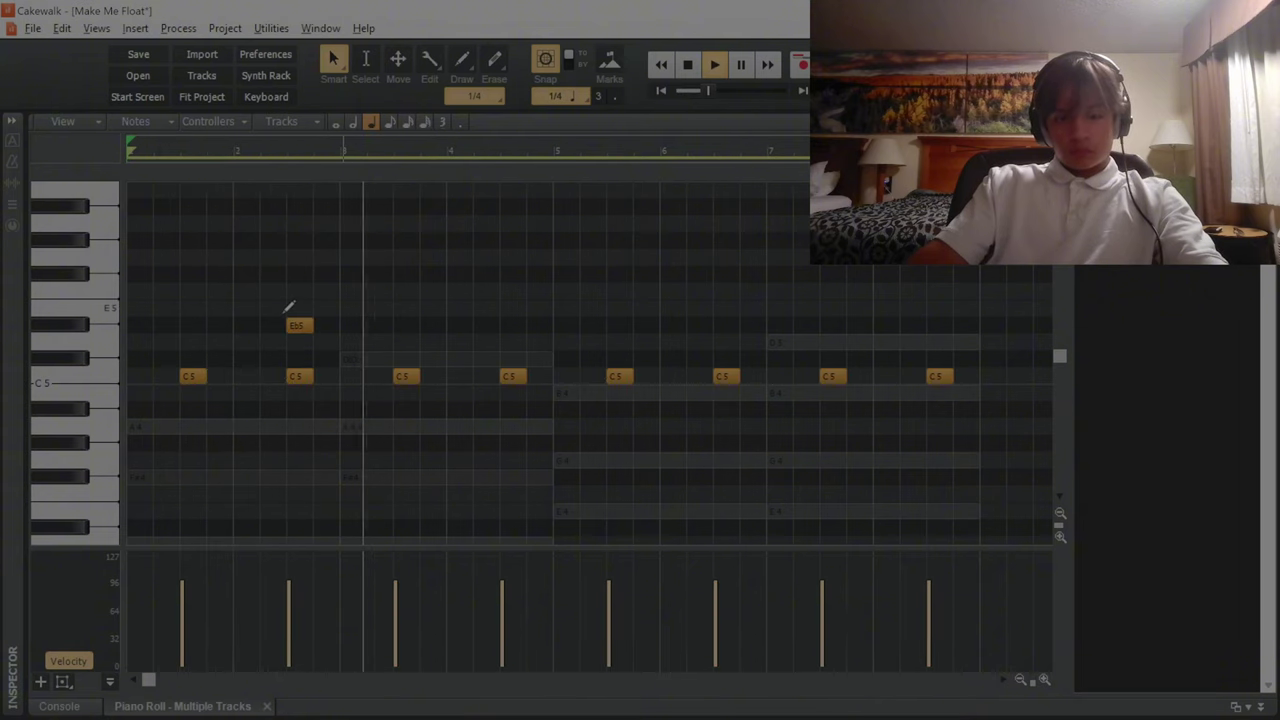
{"action": "key", "text": "ctrl+z"}
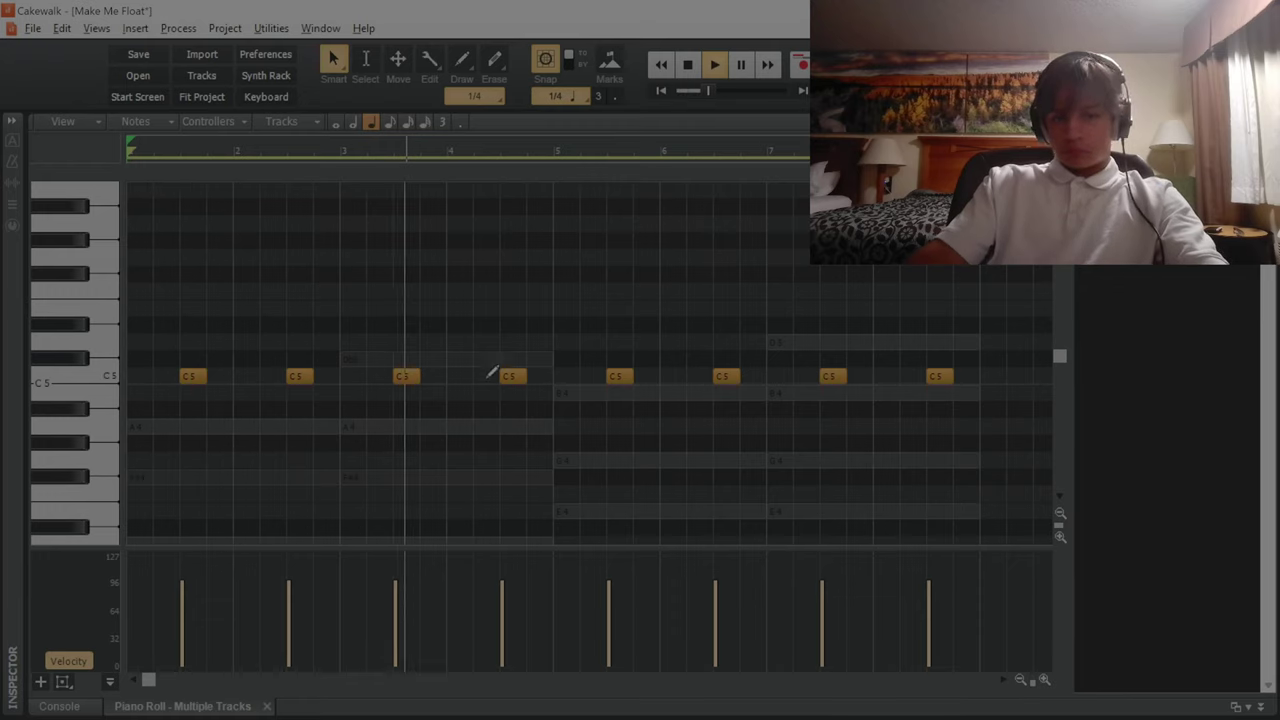
{"action": "left_click_drag", "start_coordinate": [511, 374], "coordinate": [513, 333]}
{"action": "key", "text": "space"}
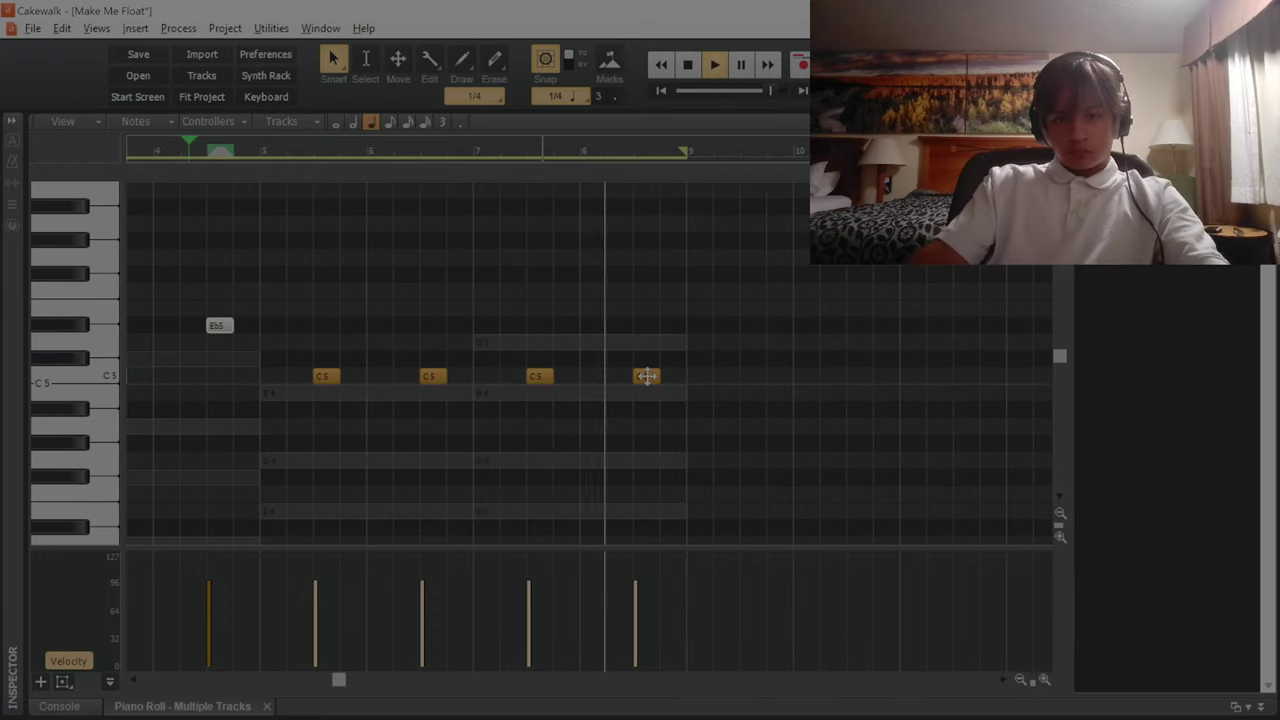
{"action": "left_click_drag", "start_coordinate": [647, 376], "coordinate": [645, 198]}
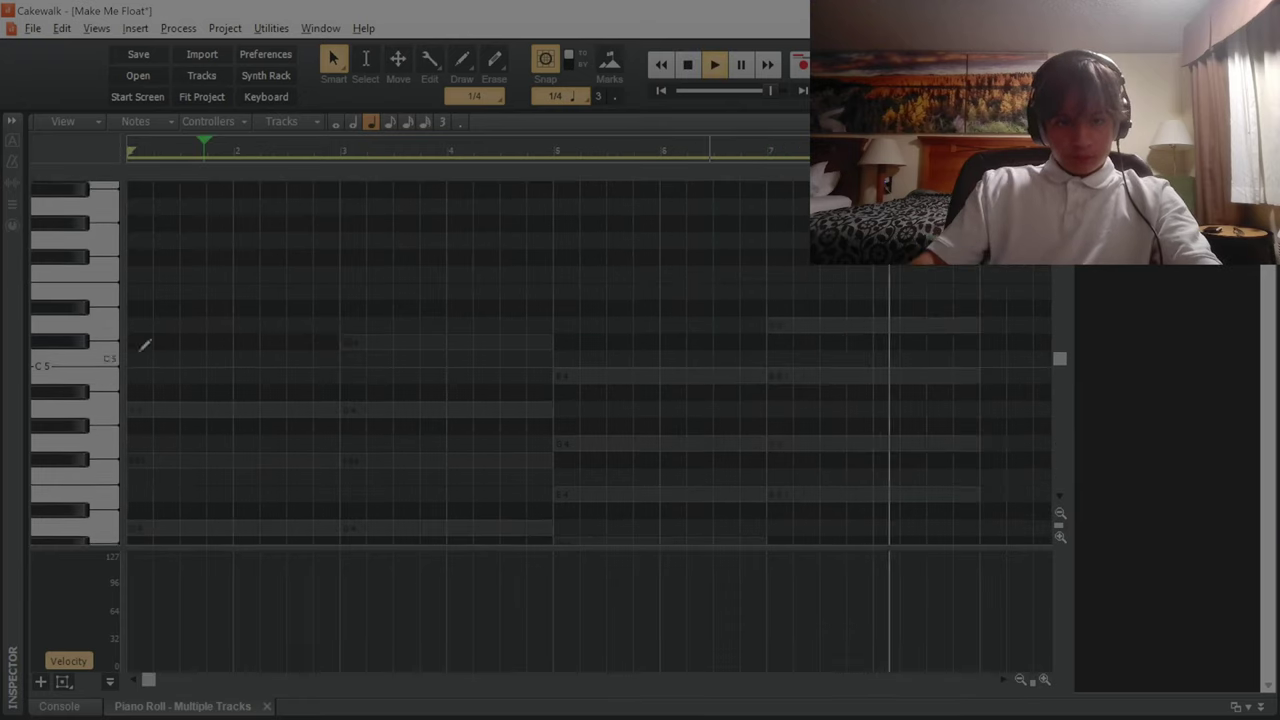
On another empty track, draw a B4 note spanning measures 1 and 2, split it after a dotted quarter and play it back.
{"action": "mouse_move", "coordinate": [138, 307]}
{"action": "left_mouse_down"}
{"action": "mouse_move", "coordinate": [163, 290]}
{"action": "mouse_move", "coordinate": [263, 280]}
{"action": "mouse_move", "coordinate": [341, 368]}
{"action": "left_mouse_up"}
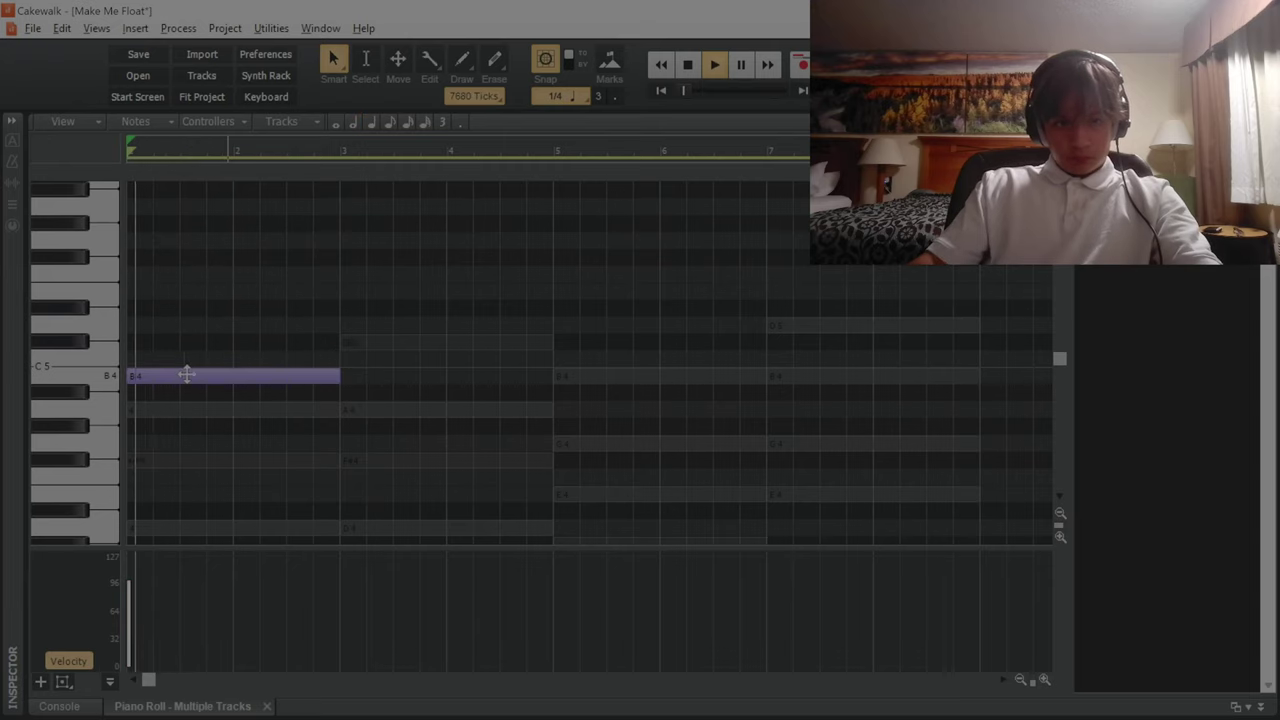
{"action": "key", "text": "space"}
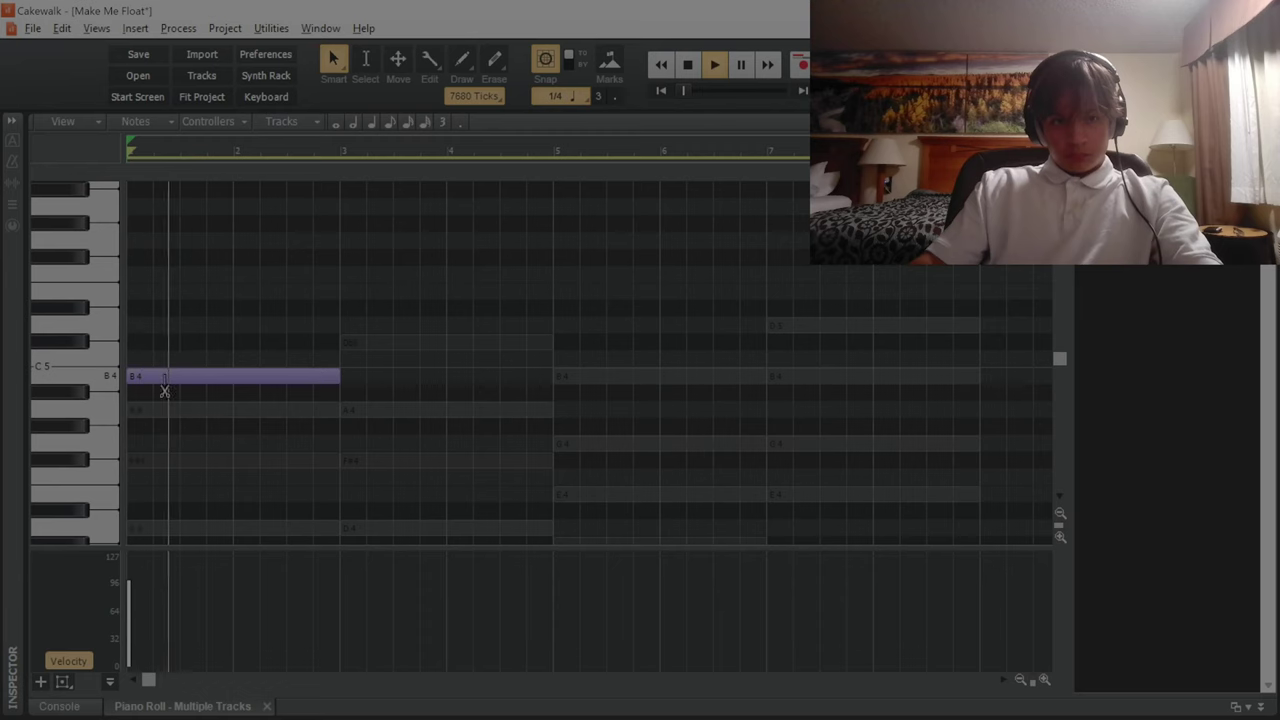
{"action": "left_click", "coordinate": [166, 376], "text": "alt"}
{"action": "key", "text": "space"}
{"action": "key", "text": "space"}
{"action": "key", "text": "space"}
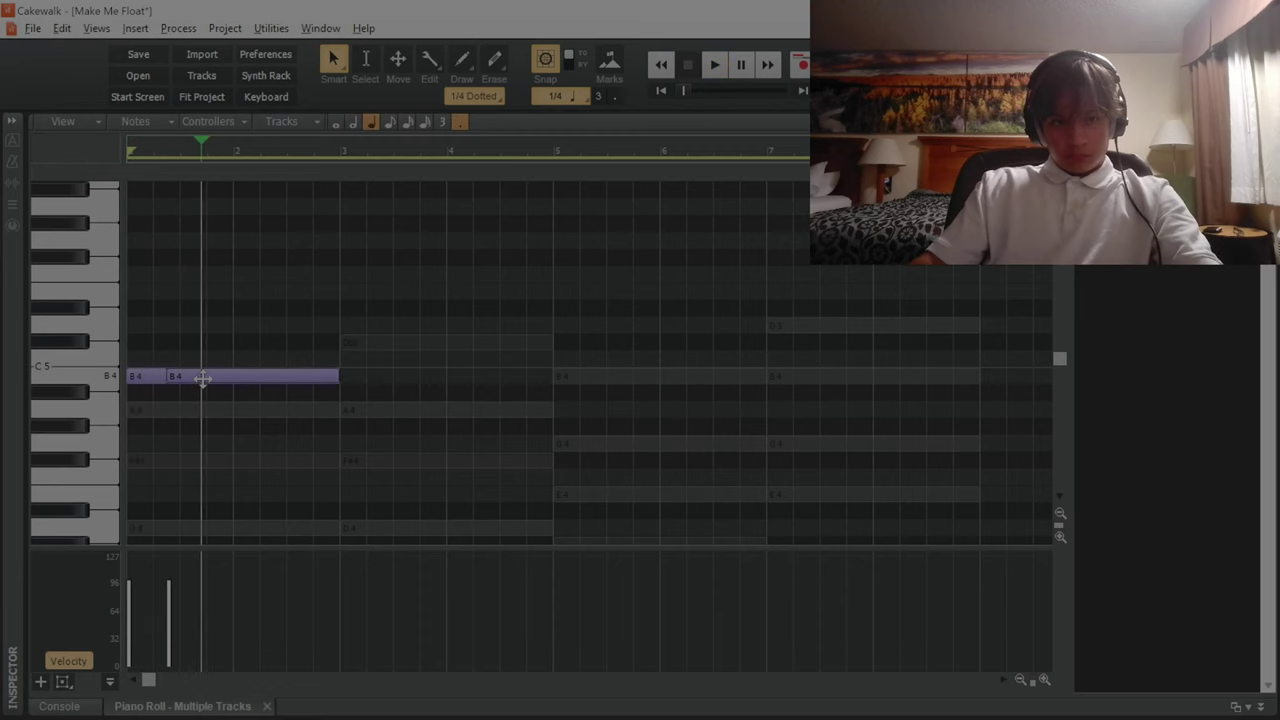
Cut the second B4 note on track 5 down to a dotted quarter and open empty track 6 in the piano roll.
{"action": "right_click", "coordinate": [230, 376]}
{"action": "key", "text": "d"}
{"action": "key", "text": "w"}
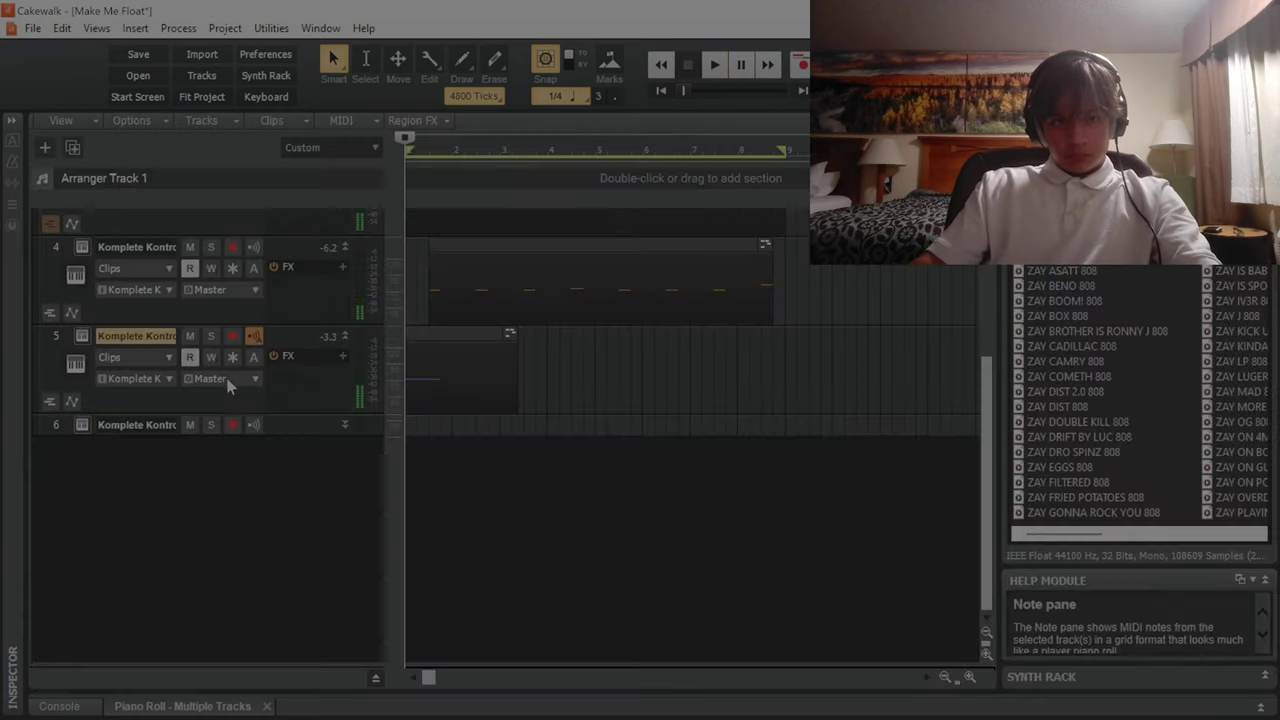
{"action": "left_click", "coordinate": [346, 425]}
{"action": "key", "text": "d"}
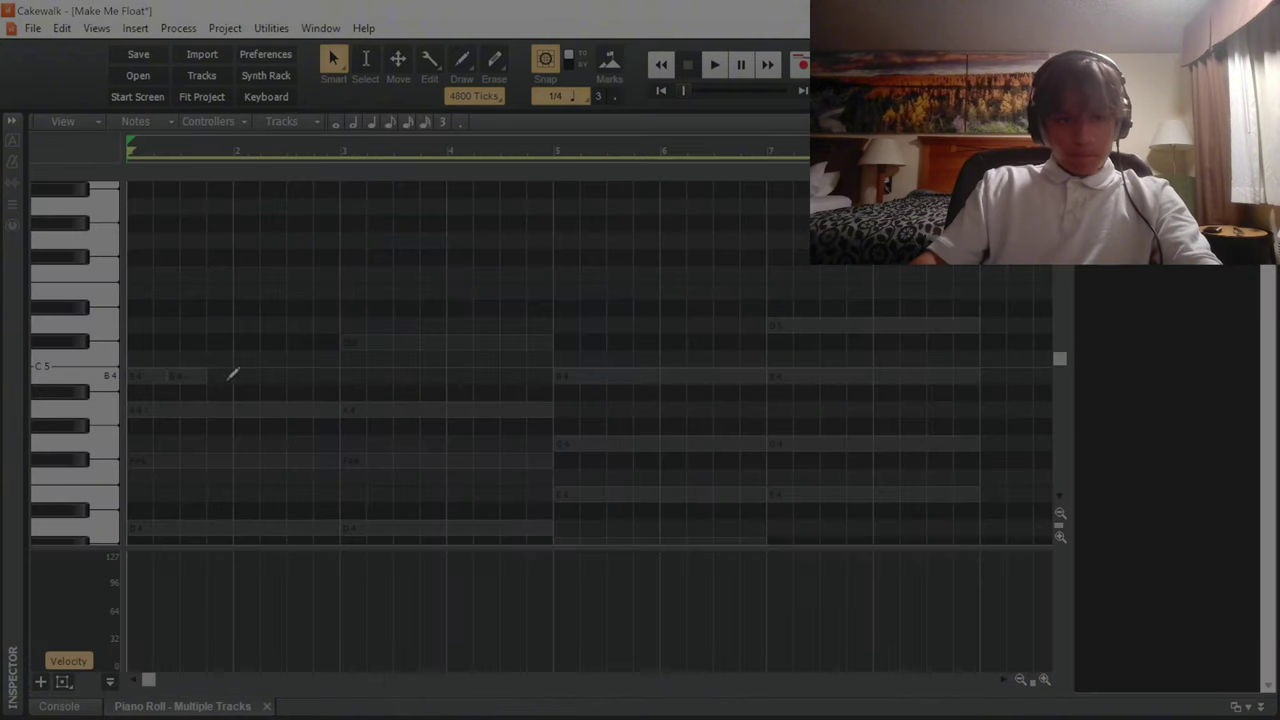
Draw a quarter-note B4 on beat 4 of measure 1, split it into two eighths and play it back.
{"action": "left_click_drag", "start_coordinate": [210, 378], "coordinate": [241, 376]}
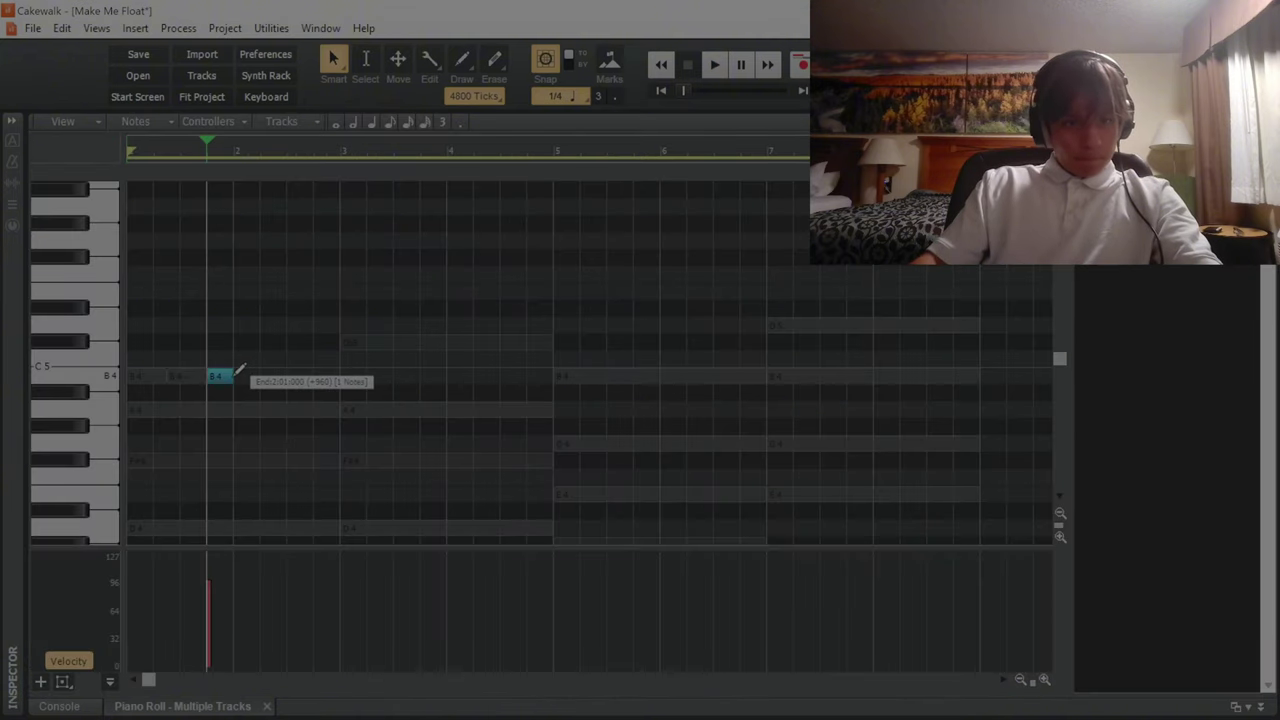
{"action": "left_click", "coordinate": [221, 376]}
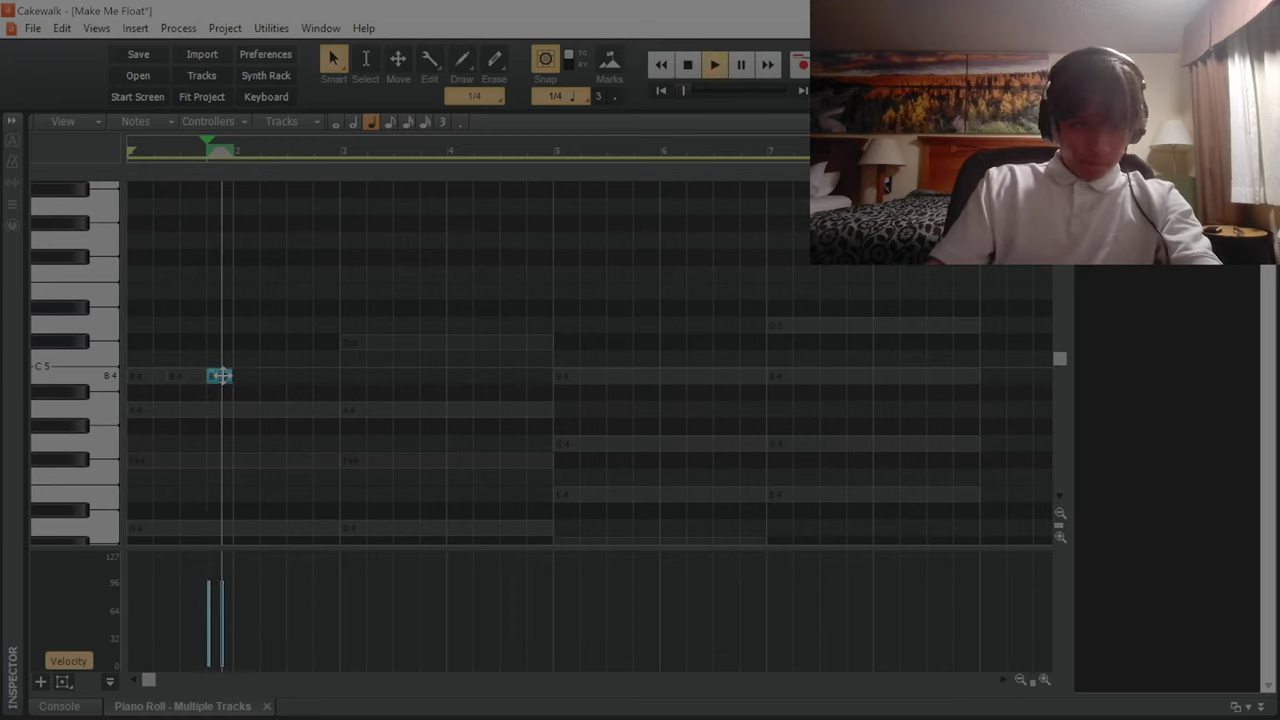
{"action": "key", "text": "space"}
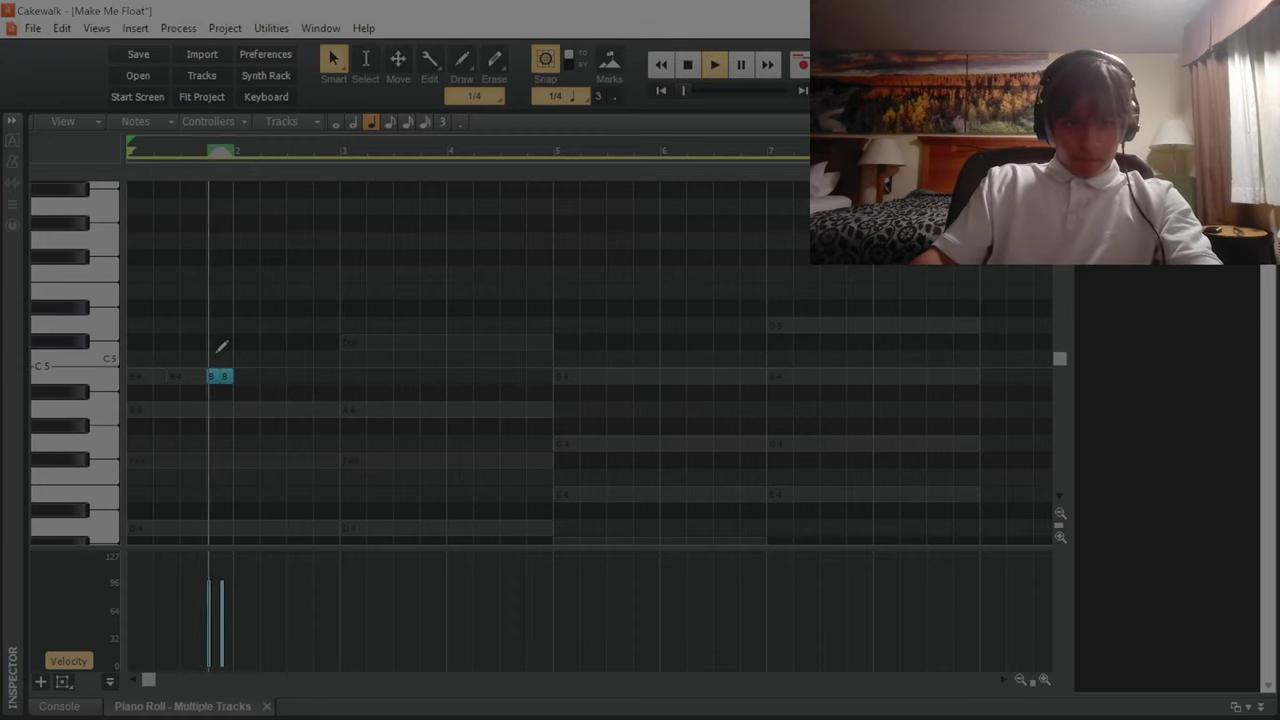
{"action": "key", "text": "space"}
Extend the second short B4 to a dotted quarter, add another dotted-quarter B4 directly after it in measure 2 and play the part back.
{"action": "key", "text": "."}
{"action": "left_click_drag", "start_coordinate": [232, 376], "coordinate": [262, 372]}
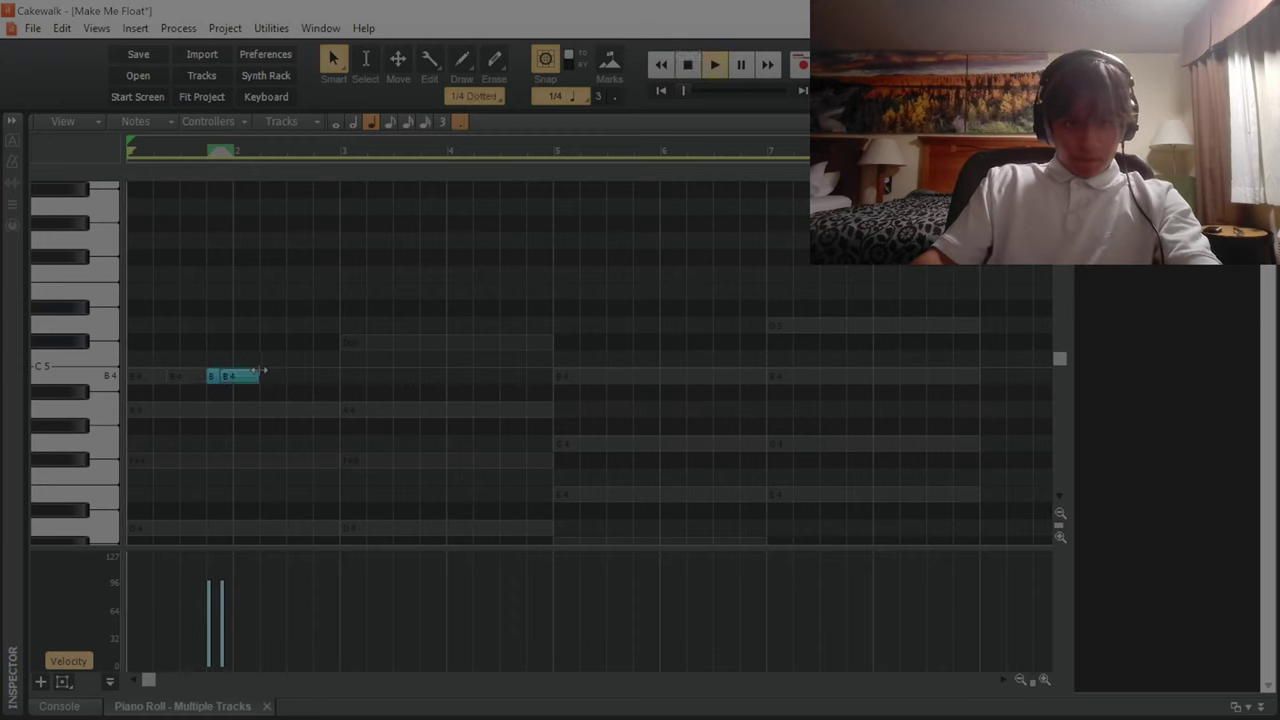
{"action": "key", "text": "space"}
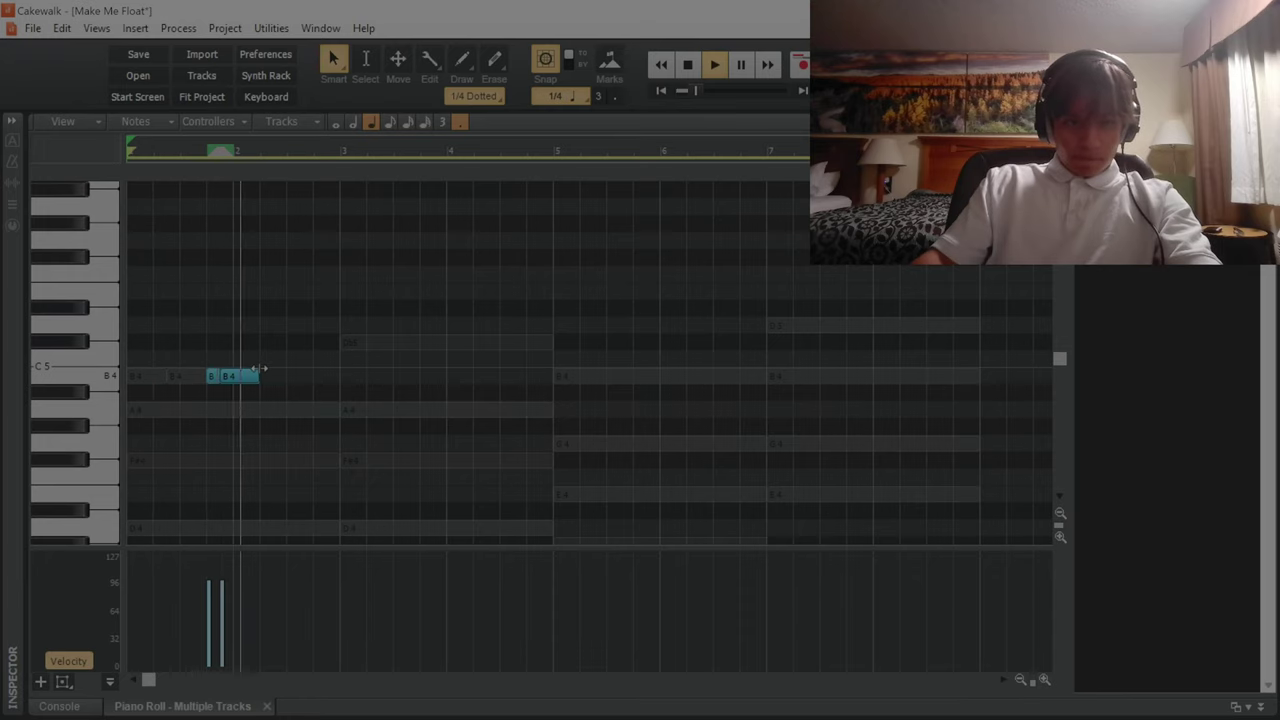
{"action": "key", "text": "space"}
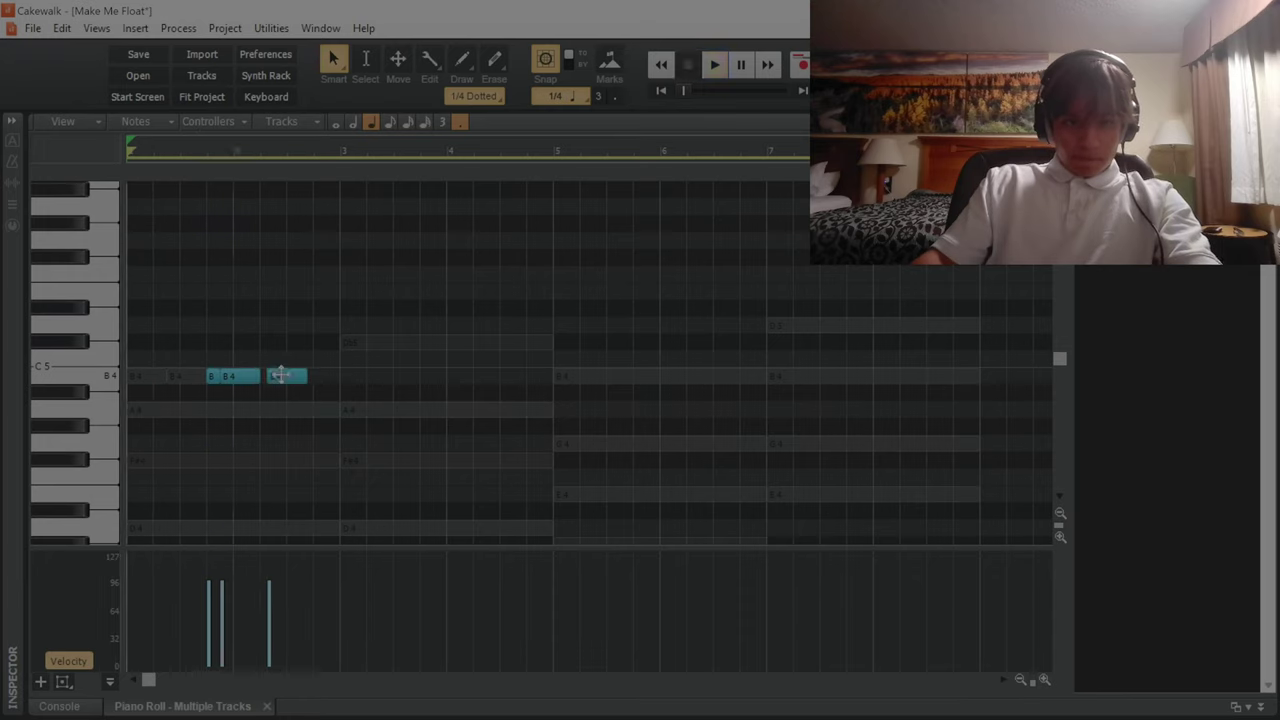
{"action": "left_click_drag", "start_coordinate": [280, 375], "coordinate": [276, 378]}
{"action": "key", "text": "space"}
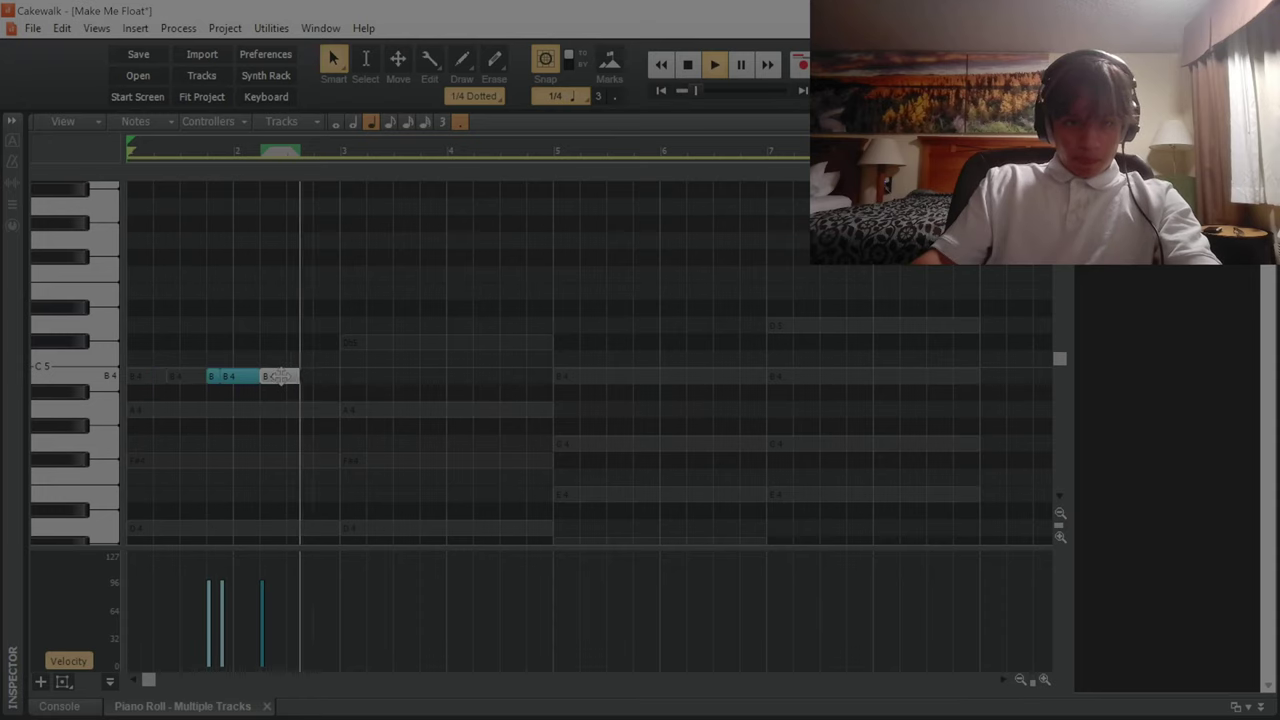
{"action": "key", "text": "space"}
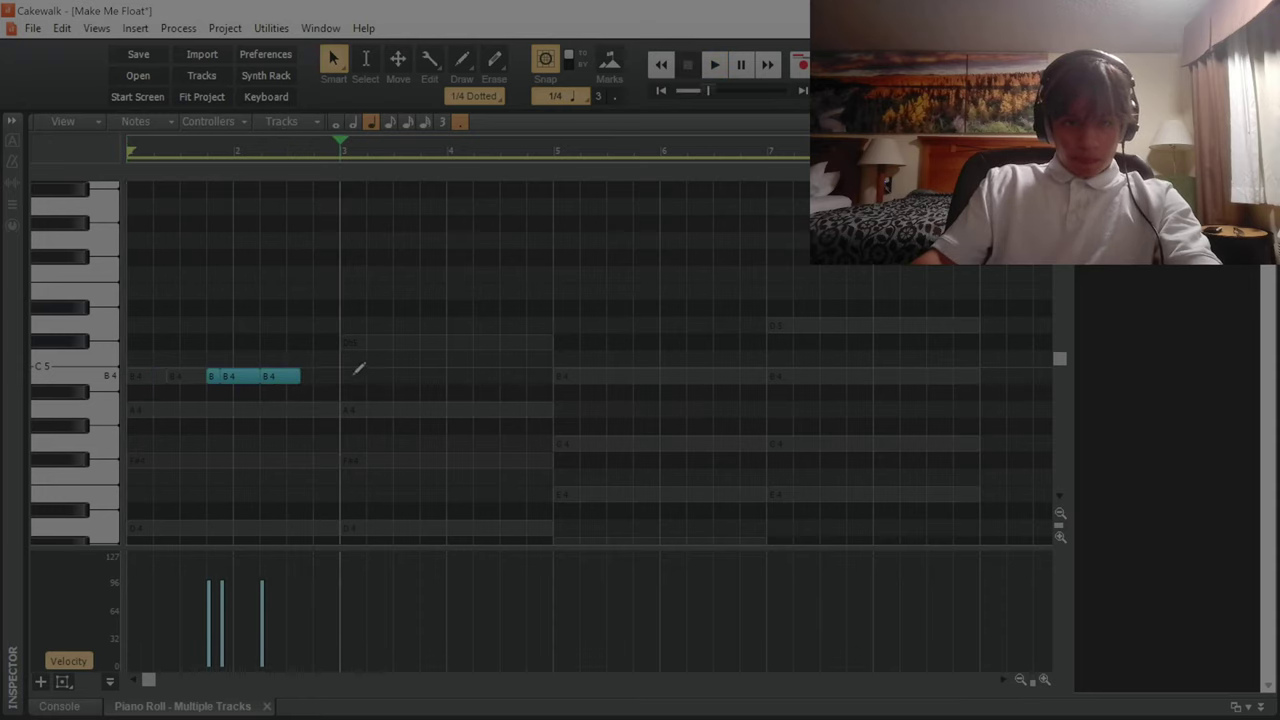
On track 5, copy the two B4 notes of measure 1 to the start of measure 3, transposed up to D5.
{"action": "scroll", "coordinate": [358, 369], "scroll_direction": "down", "scroll_amount": 1}
{"action": "key", "text": "ctrl+z"}
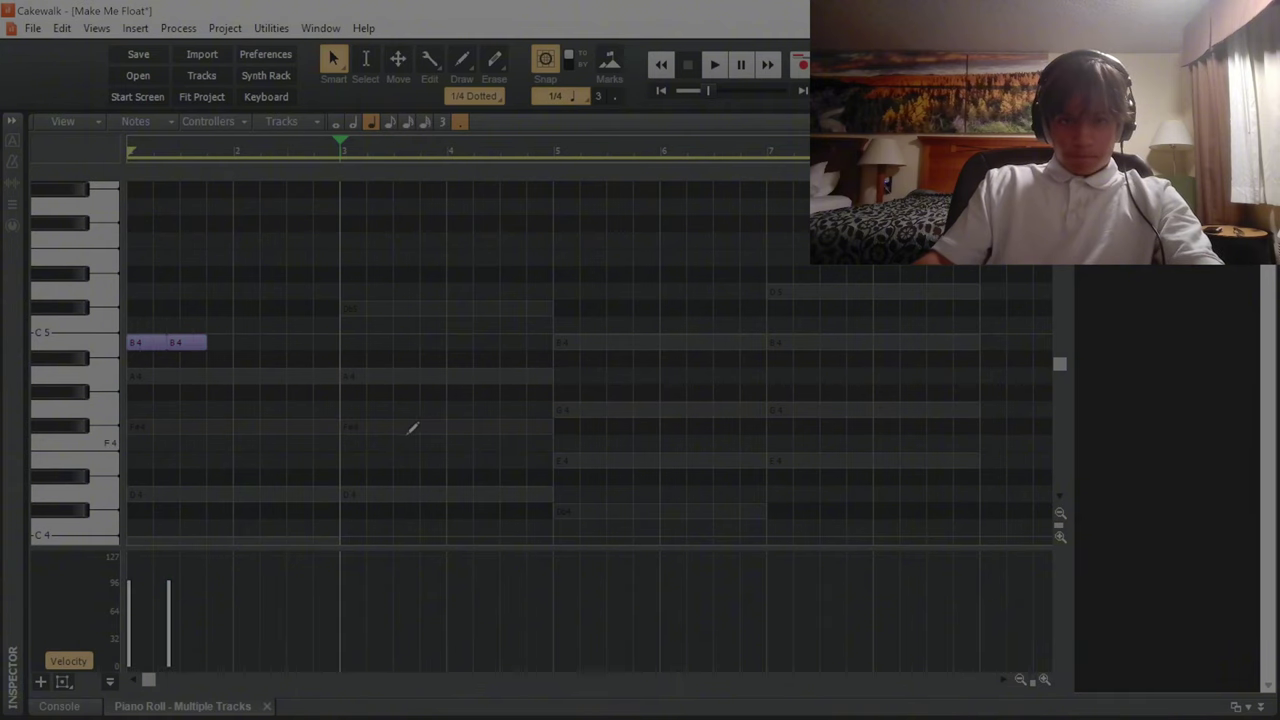
{"action": "key", "text": "ctrl+a"}
{"action": "left_click_drag", "start_coordinate": [150, 344], "coordinate": [355, 293]}
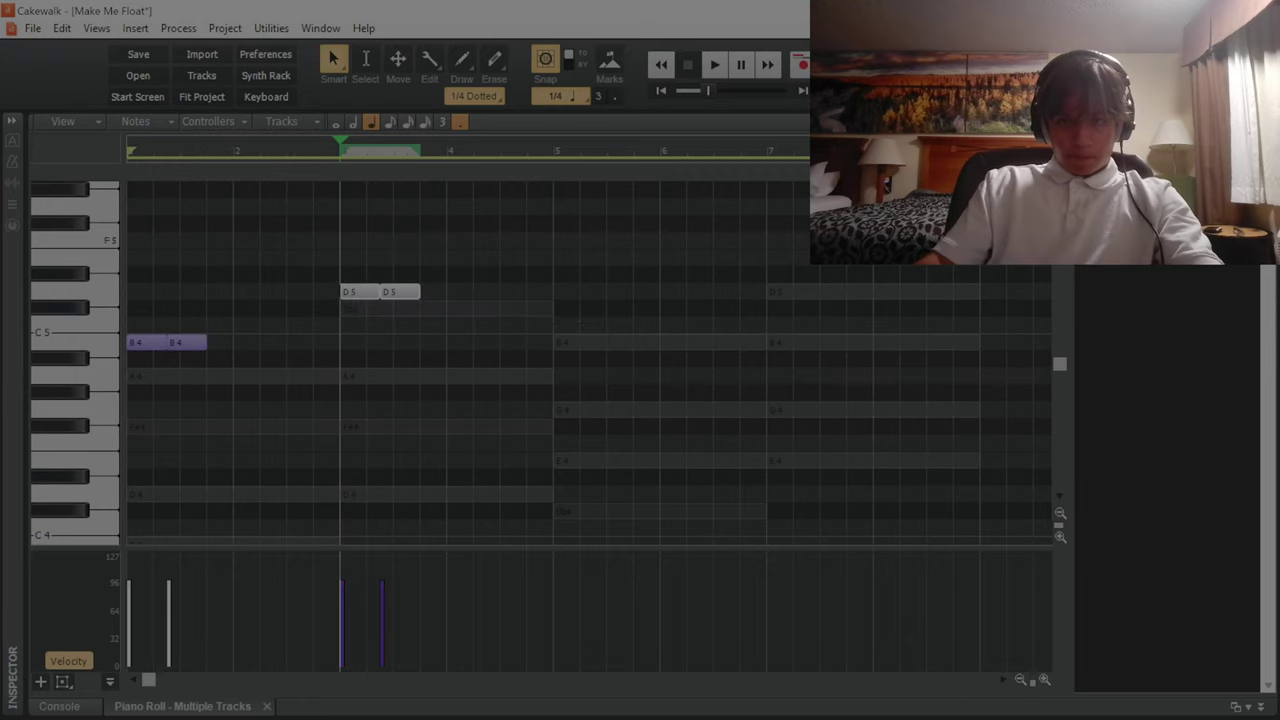
On track 6, place a half-note D5 on beat 4 of measure 3 followed by a dotted-quarter Db5 on beat 2 of measure 4.
{"action": "left_click", "coordinate": [197, 340]}
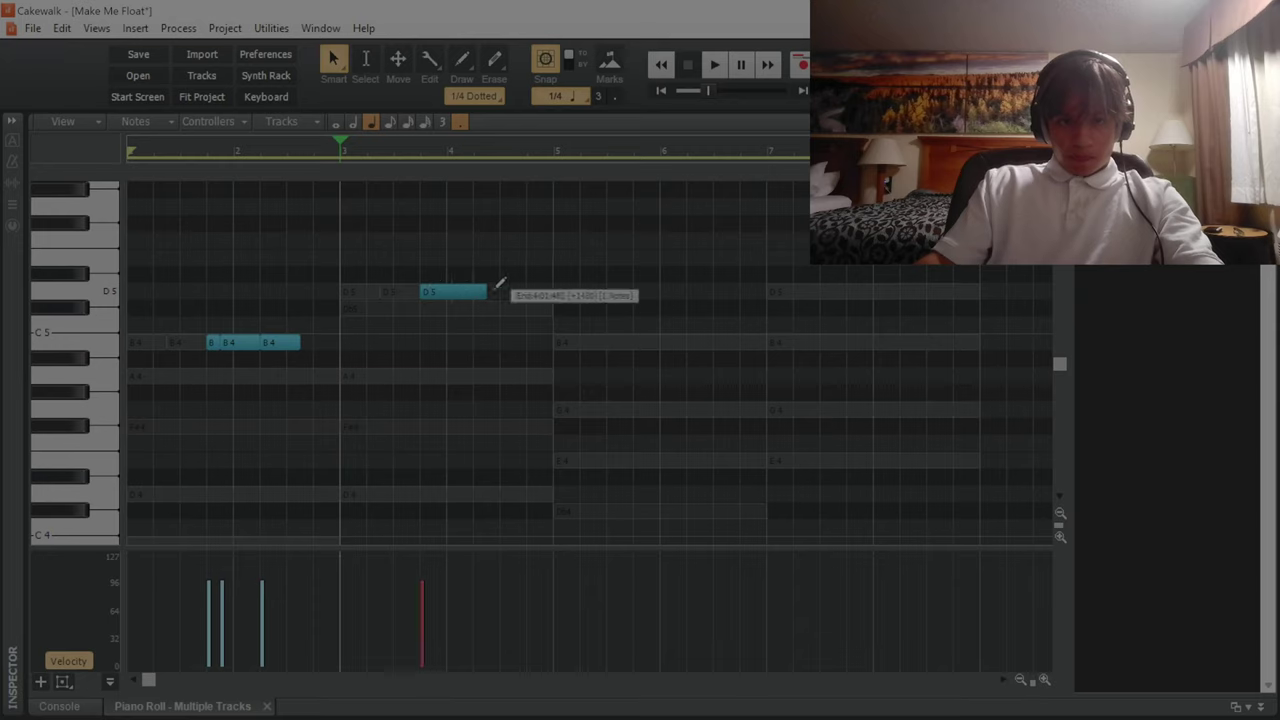
{"action": "left_click_drag", "start_coordinate": [476, 293], "coordinate": [477, 292]}
{"action": "key", "text": "space"}
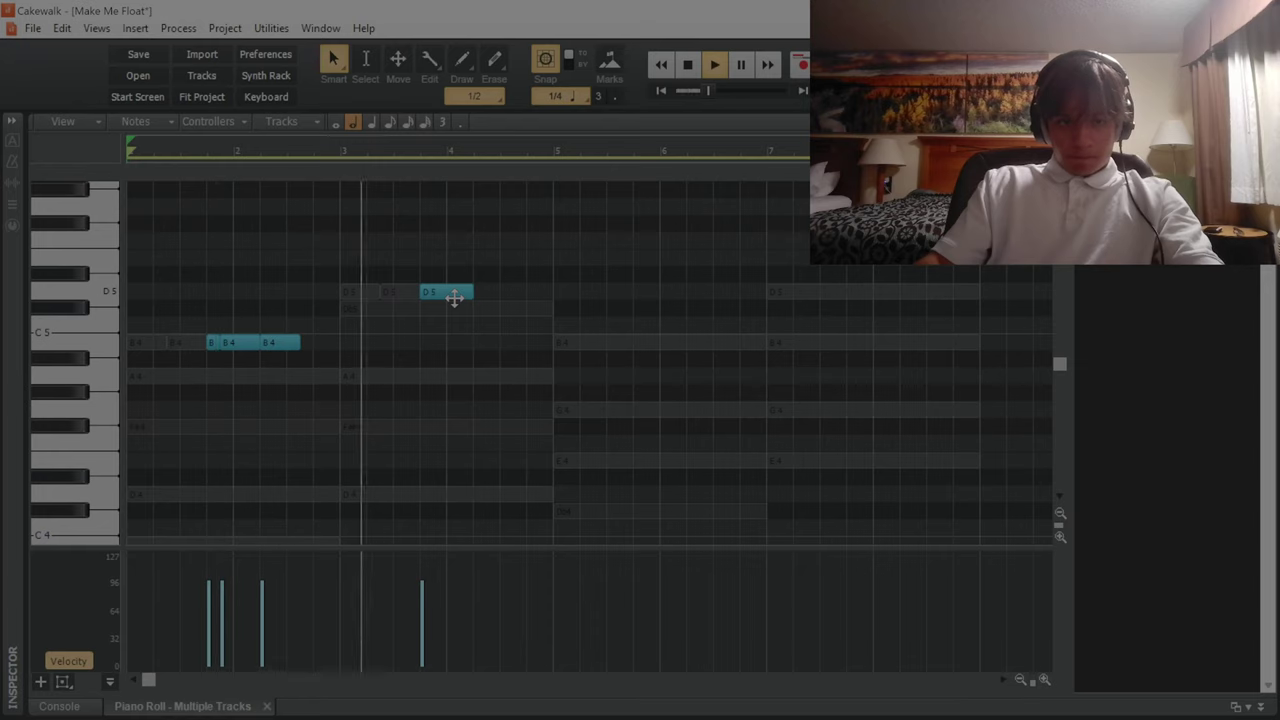
{"action": "mouse_move", "coordinate": [489, 308]}
{"action": "left_mouse_down"}
{"action": "mouse_move", "coordinate": [529, 301]}
{"action": "mouse_move", "coordinate": [493, 308]}
{"action": "left_mouse_up"}
{"action": "key", "text": "space"}
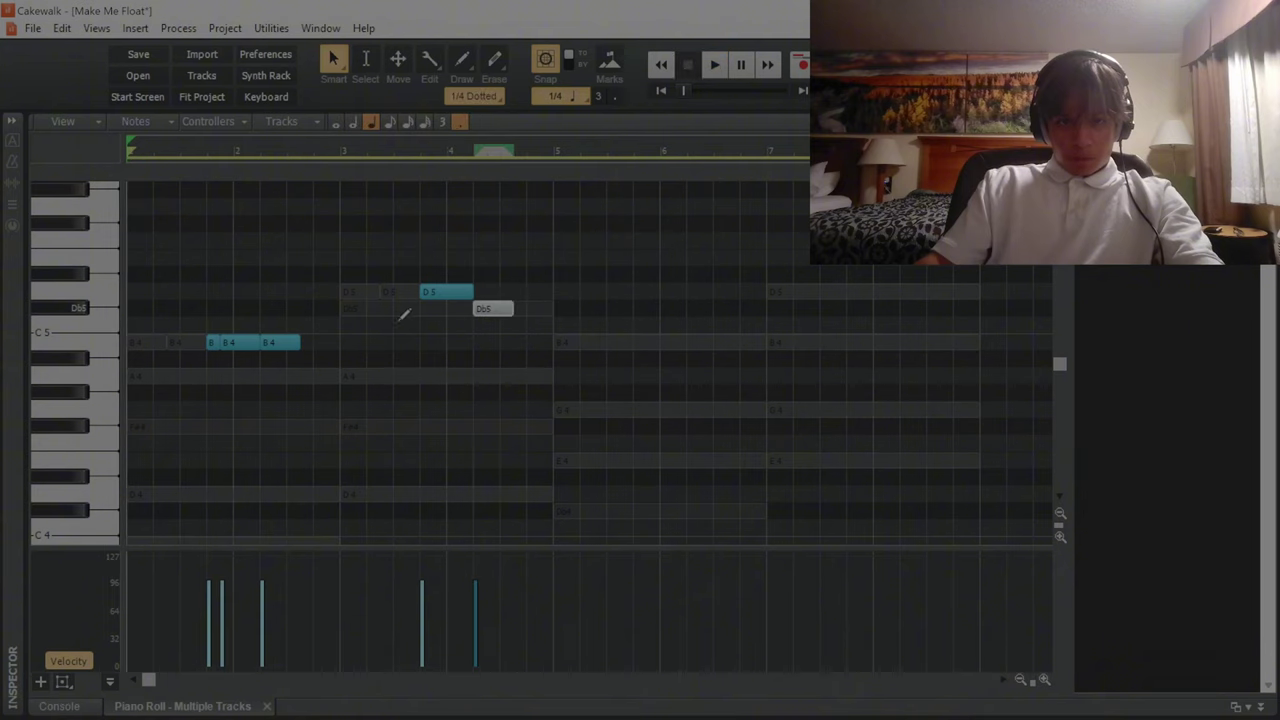
Shorten the Db5 in measure 4 to a quarter note and play the part back from measure 3.
{"action": "left_click", "coordinate": [347, 318]}
{"action": "key", "text": "space"}
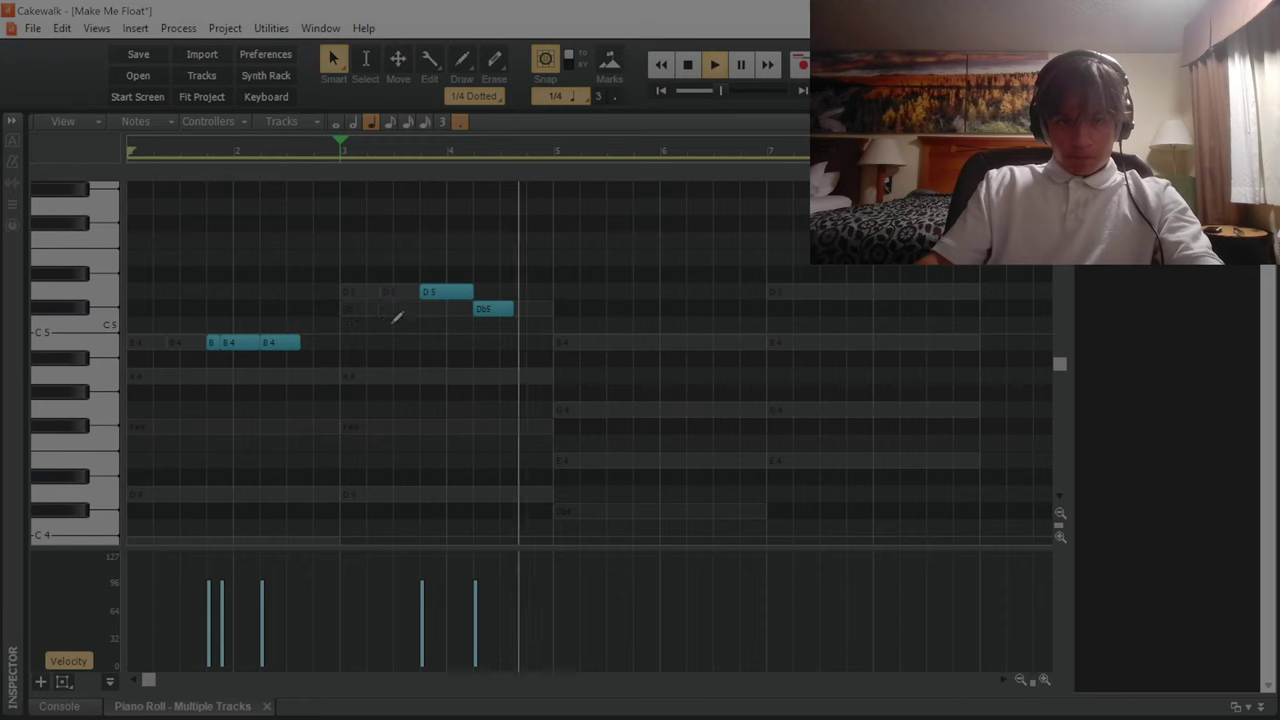
{"action": "left_click_drag", "start_coordinate": [507, 309], "coordinate": [499, 309]}
{"action": "key", "text": "space"}
{"action": "key", "text": "space"}
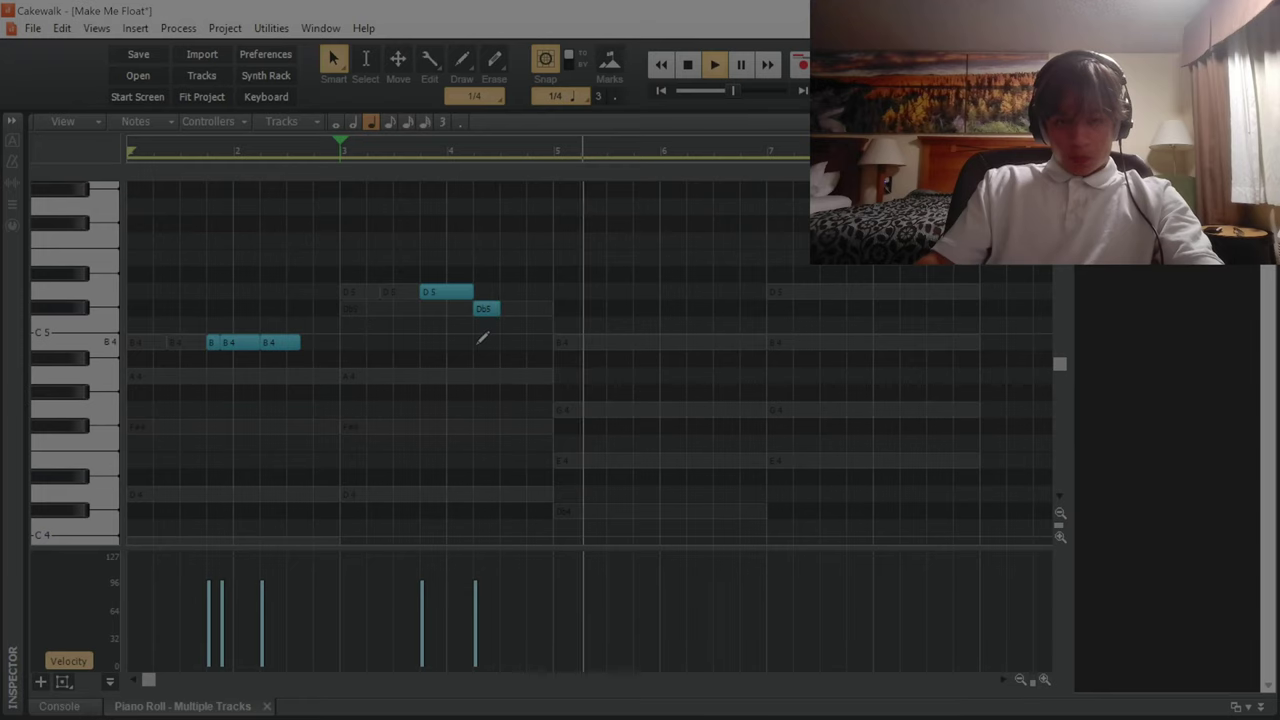
{"action": "key", "text": "space"}
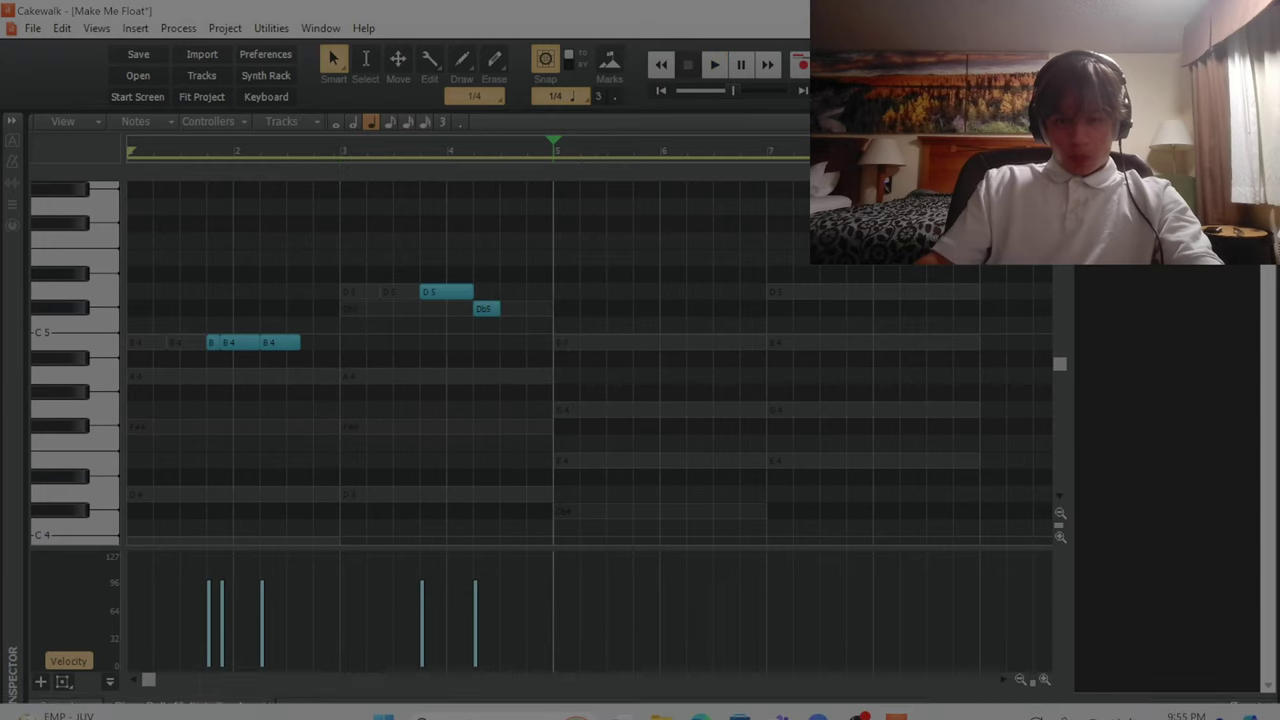
On track 5, draw a half-note Db5 at the start of measure 5, split it after an eighth, and add another Db5 from mid-beat 3.
{"action": "key", "text": "ctrl+z"}
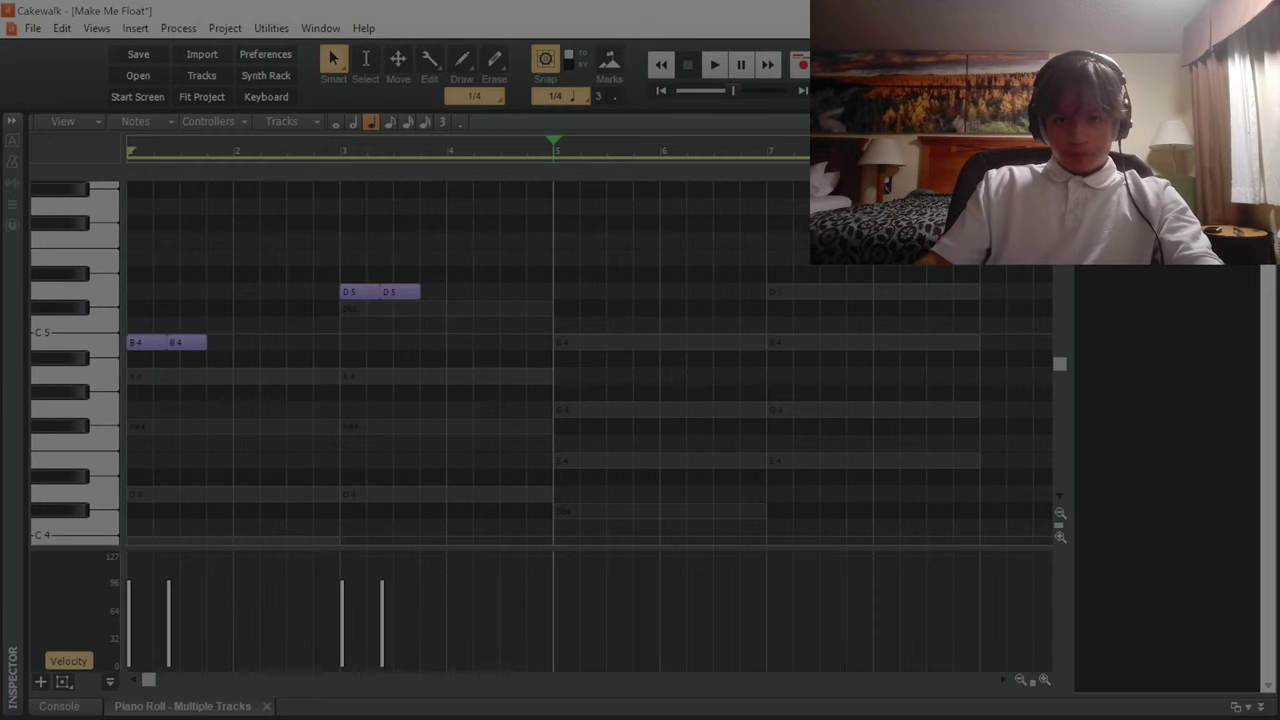
{"action": "scroll", "coordinate": [463, 264], "scroll_direction": "down", "scroll_amount": 1}
{"action": "left_click_drag", "start_coordinate": [558, 292], "coordinate": [627, 290]}
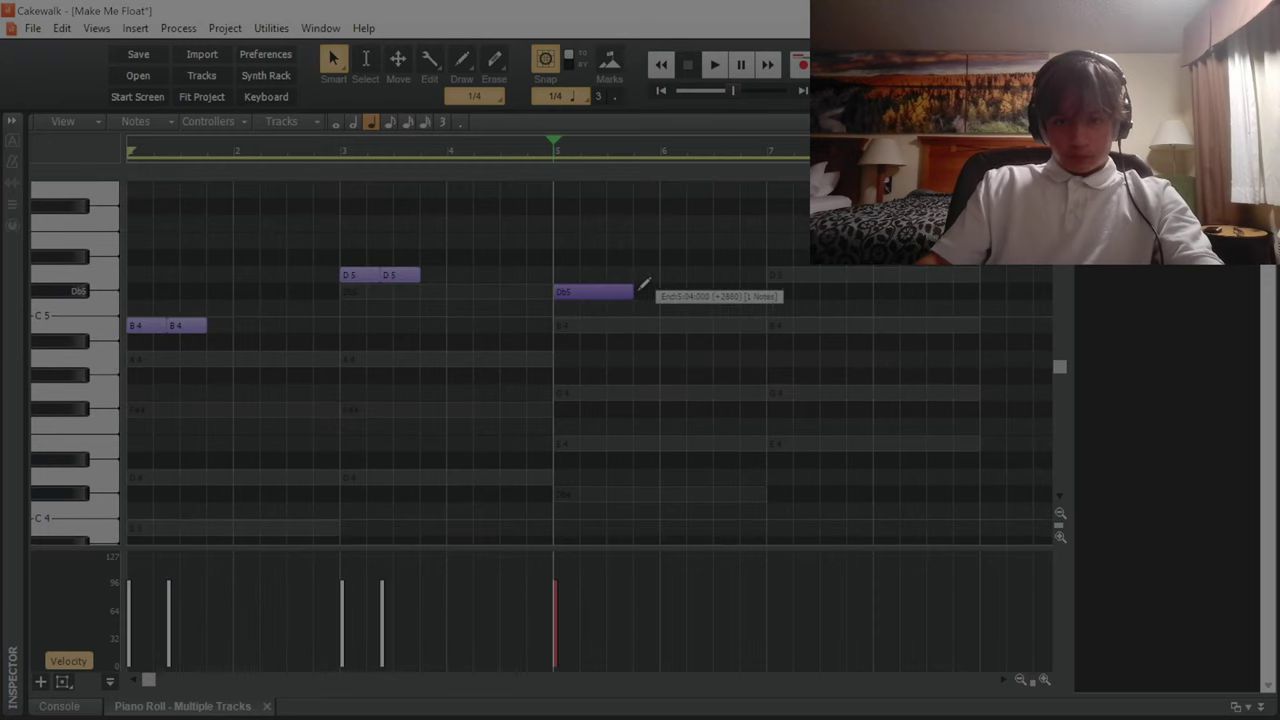
{"action": "left_click_drag", "start_coordinate": [613, 288], "coordinate": [609, 294]}
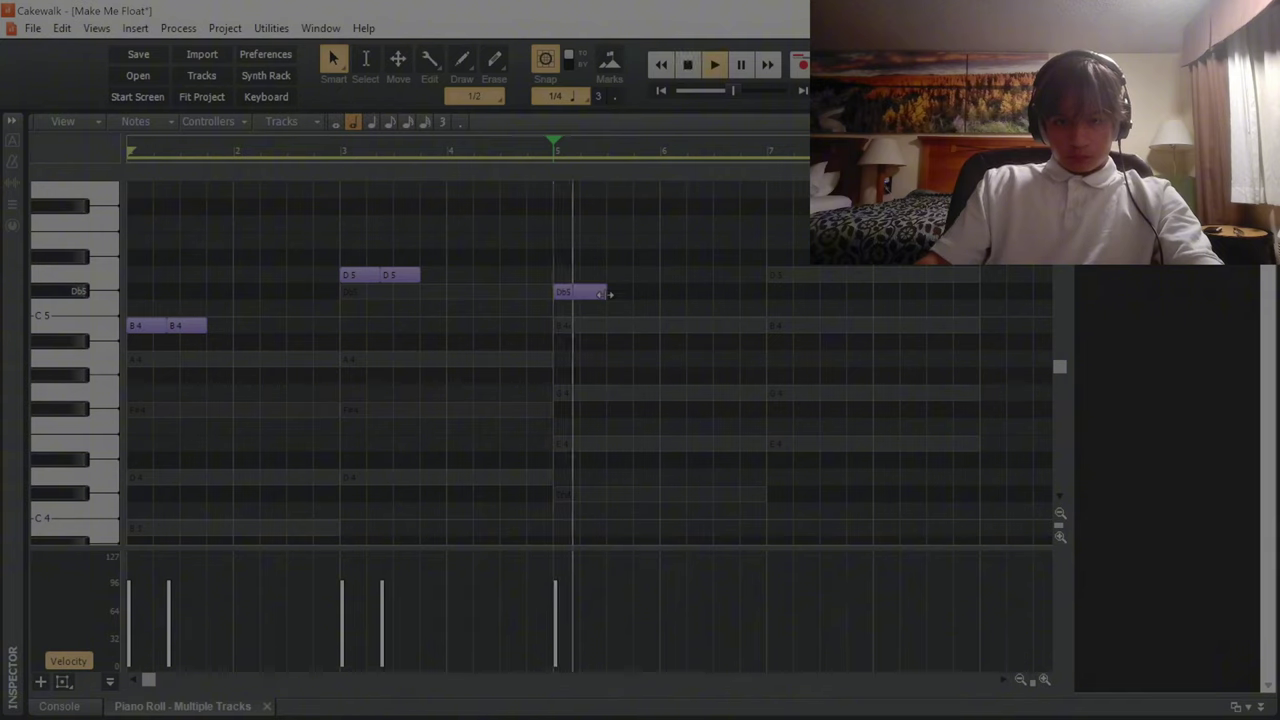
{"action": "left_click", "coordinate": [571, 297], "text": "alt"}
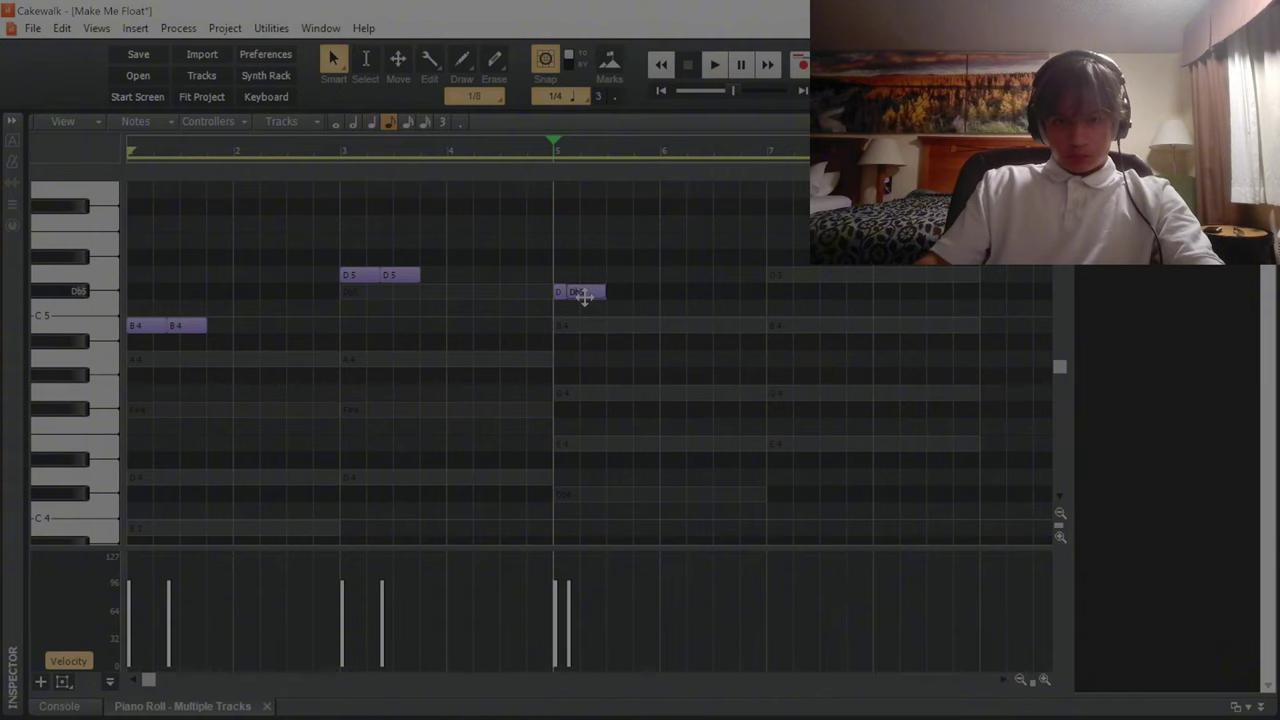
{"action": "key", "text": "space"}
{"action": "key", "text": "space"}
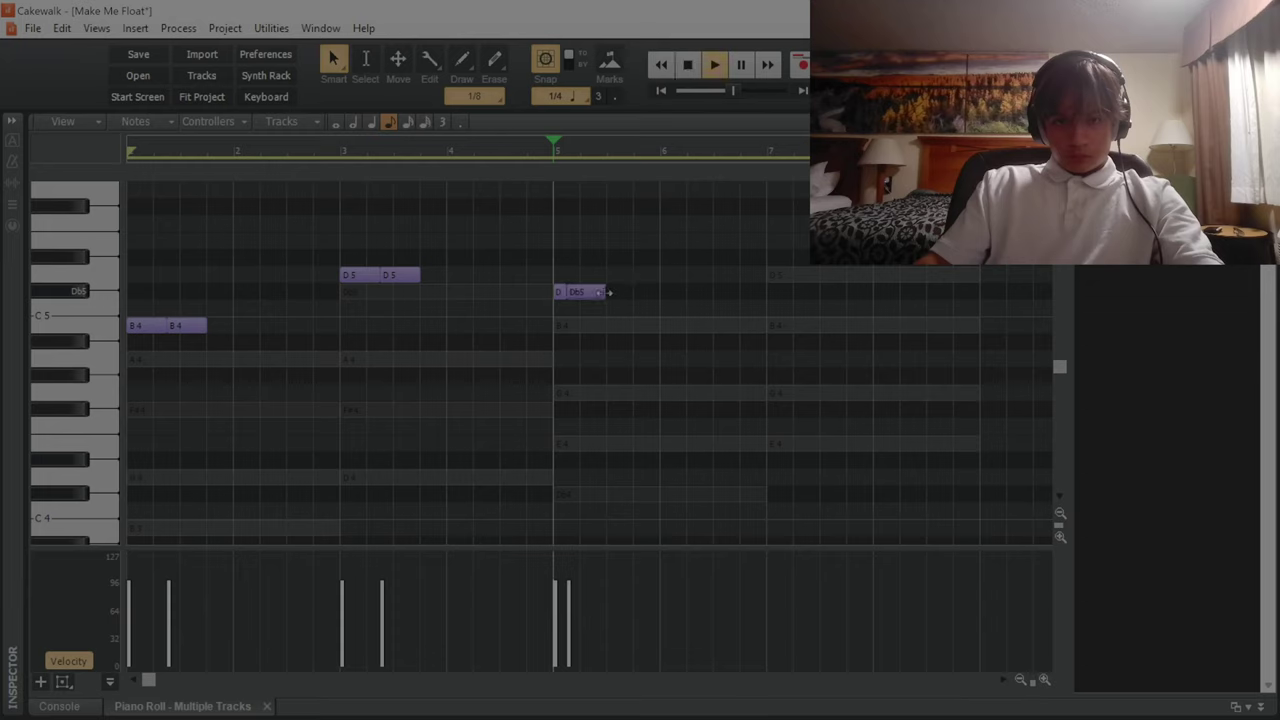
{"action": "left_click_drag", "start_coordinate": [621, 292], "coordinate": [665, 291]}
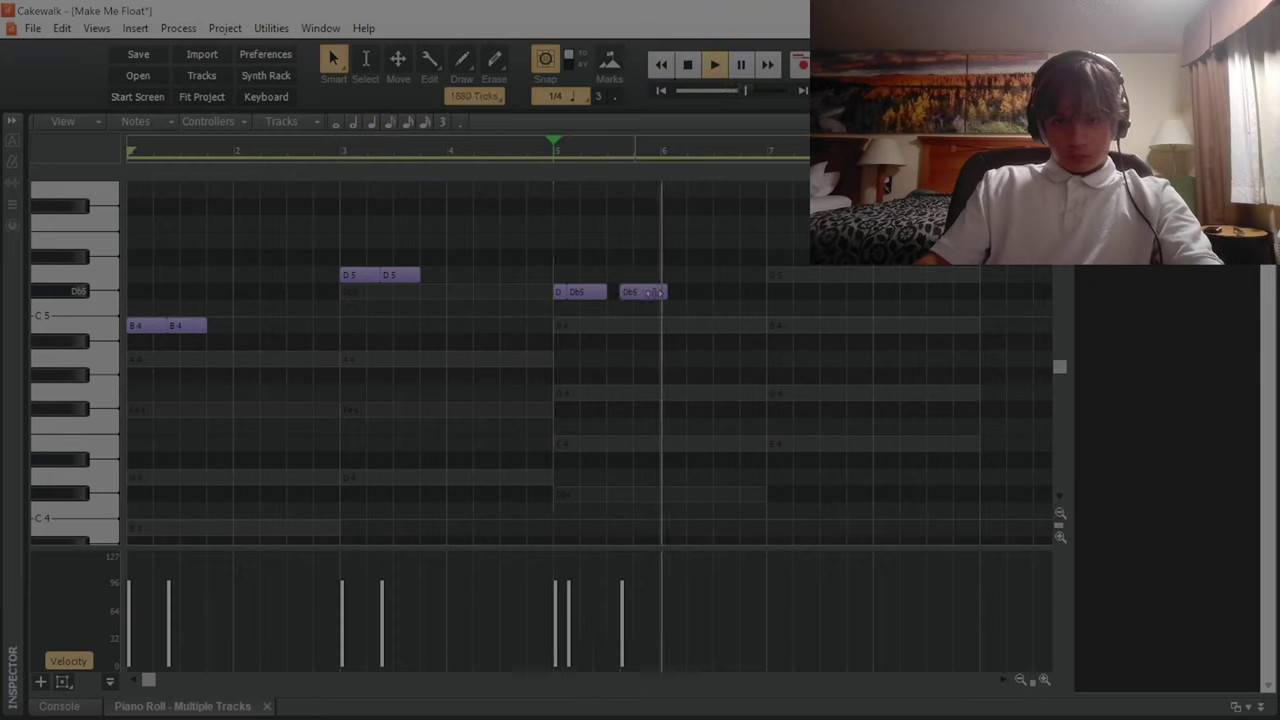
{"action": "key", "text": "space"}
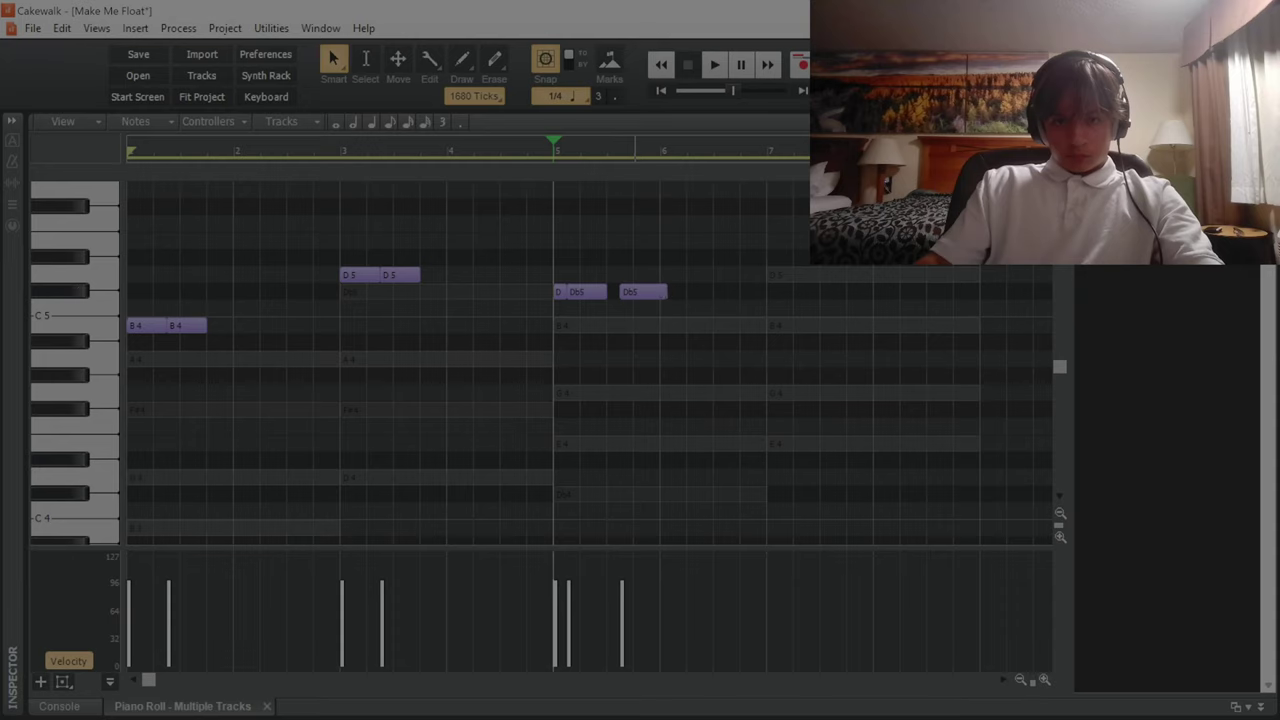
On track 6, draw a dotted-half Db5 on beat 2 of measure 6, split it into two dotted quarters and play it back.
{"action": "left_click", "coordinate": [1150, 240]}
{"action": "left_click_drag", "start_coordinate": [698, 291], "coordinate": [760, 291]}
{"action": "key", "text": "space"}
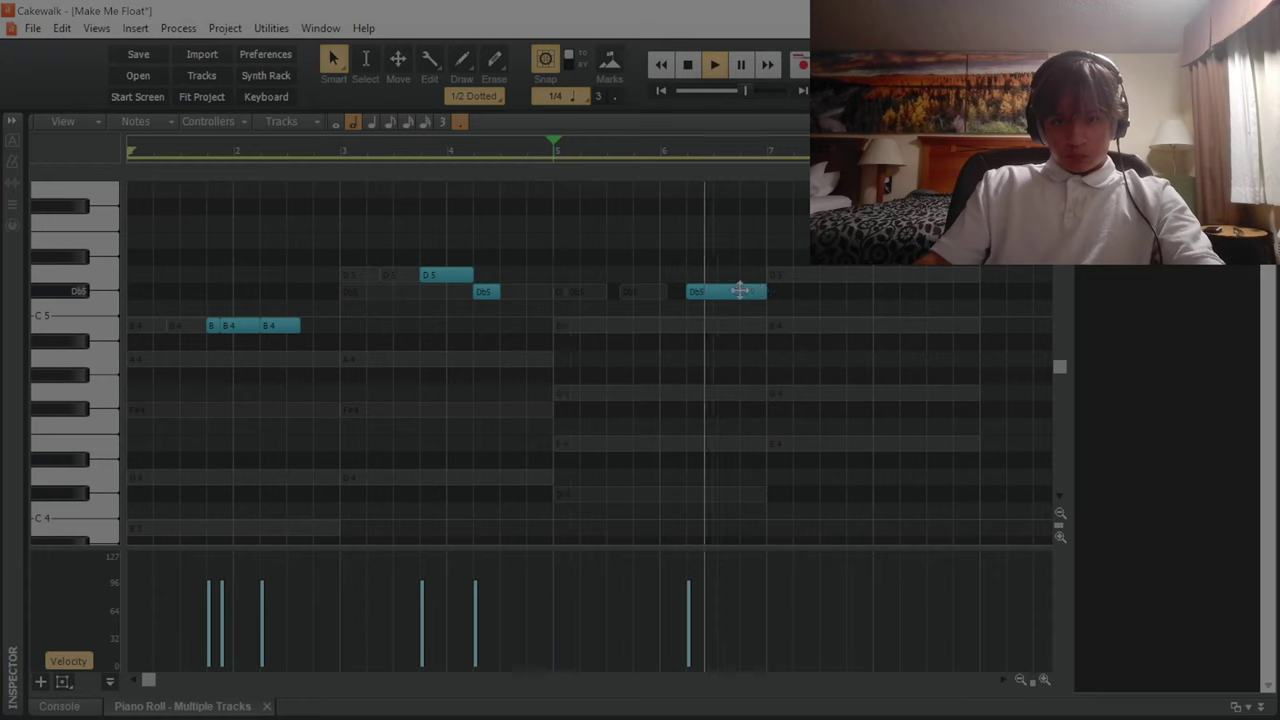
{"action": "left_click", "coordinate": [727, 292], "text": "alt"}
{"action": "key", "text": "space"}
{"action": "key", "text": "space"}
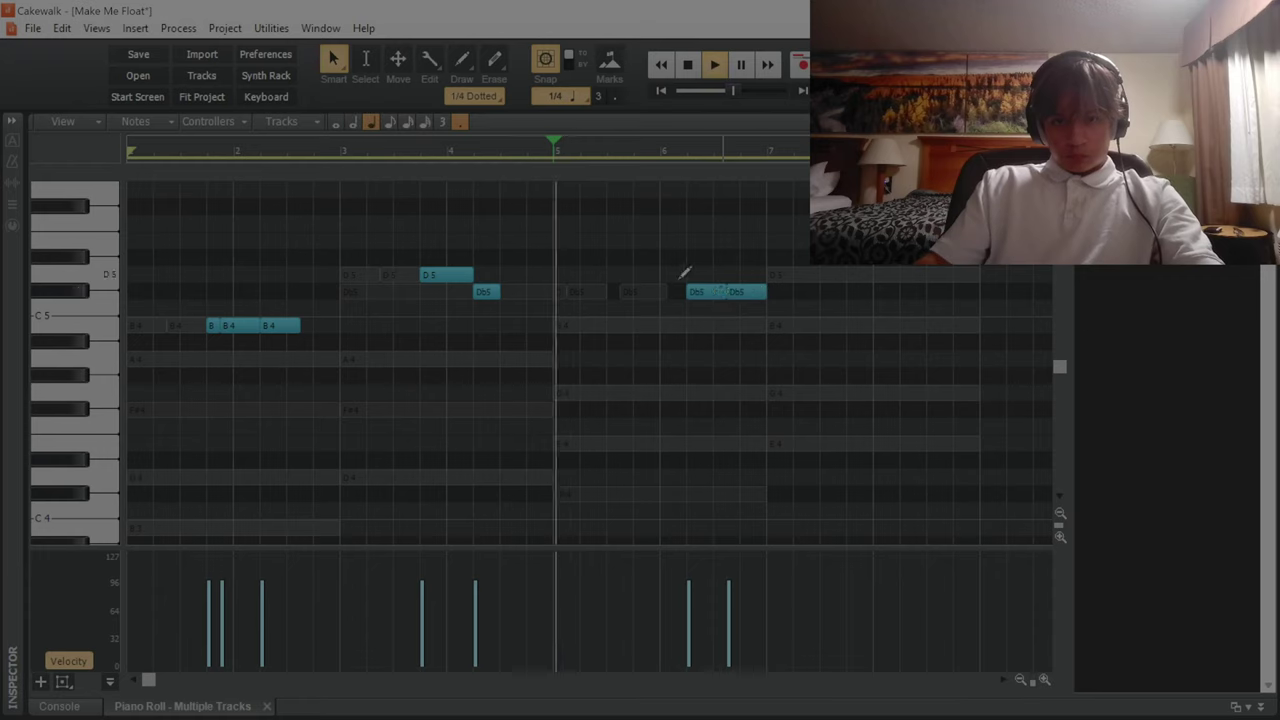
{"action": "key", "text": "space"}
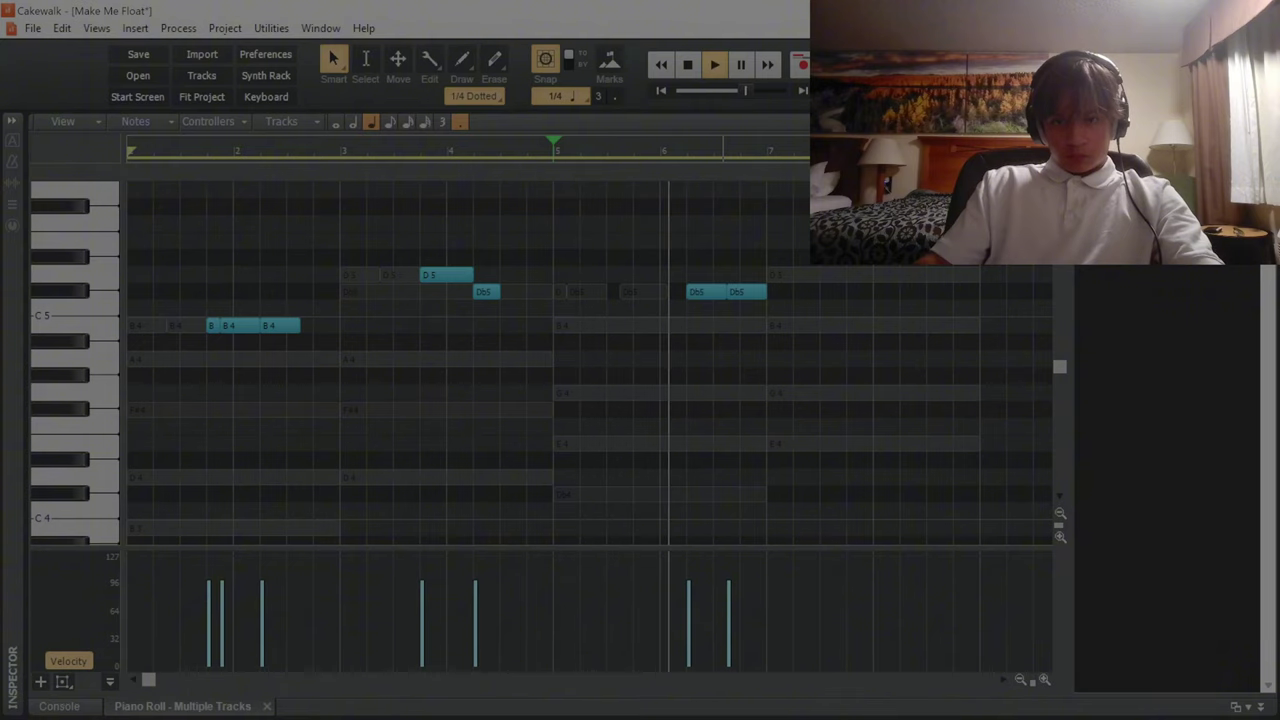
{"action": "key", "text": "space"}
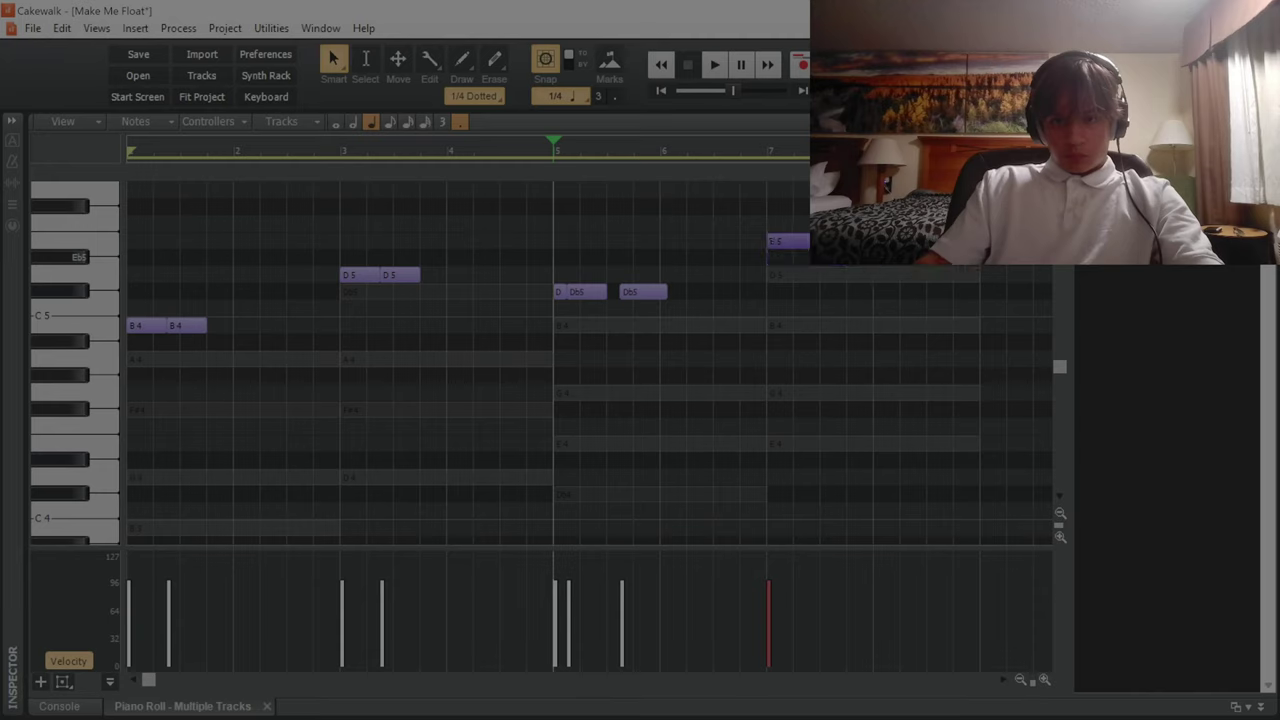
Play back the whole beat while looking over the clips in the track view, with the system volume raised to 100.
{"action": "key", "text": "space"}
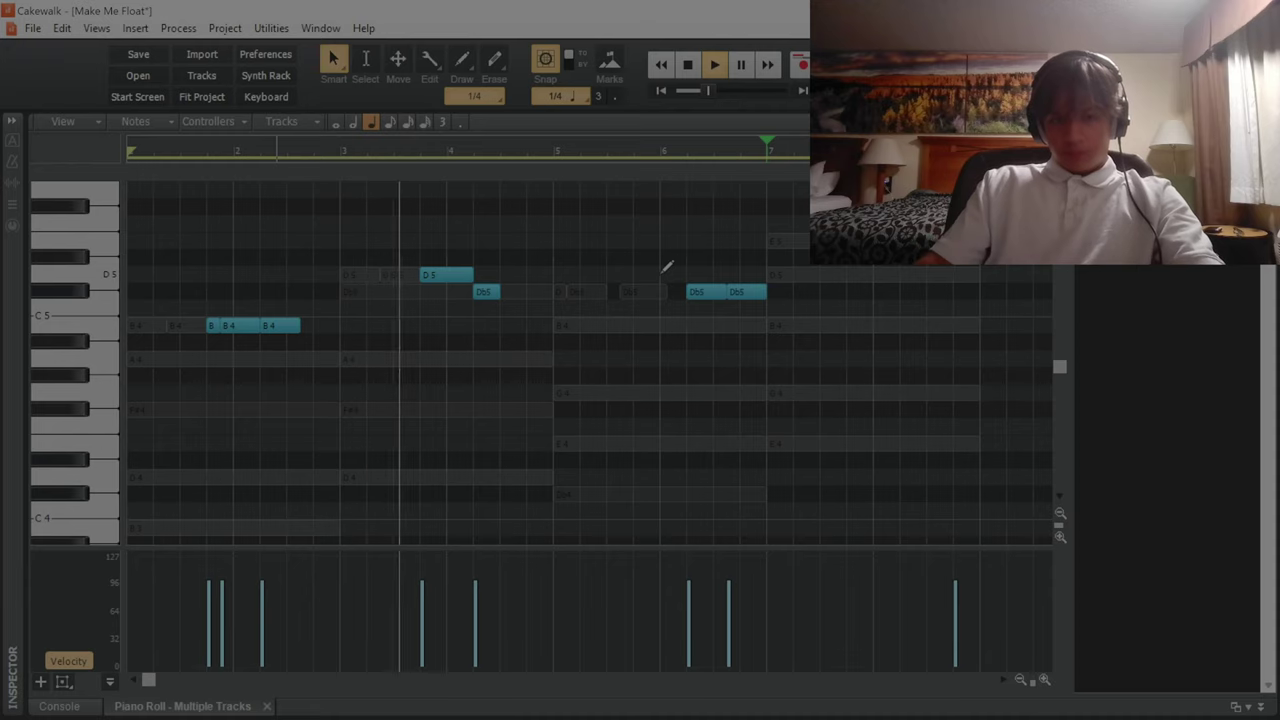
{"action": "key", "text": "d"}
{"action": "scroll", "coordinate": [520, 380], "scroll_direction": "up", "scroll_amount": 5}
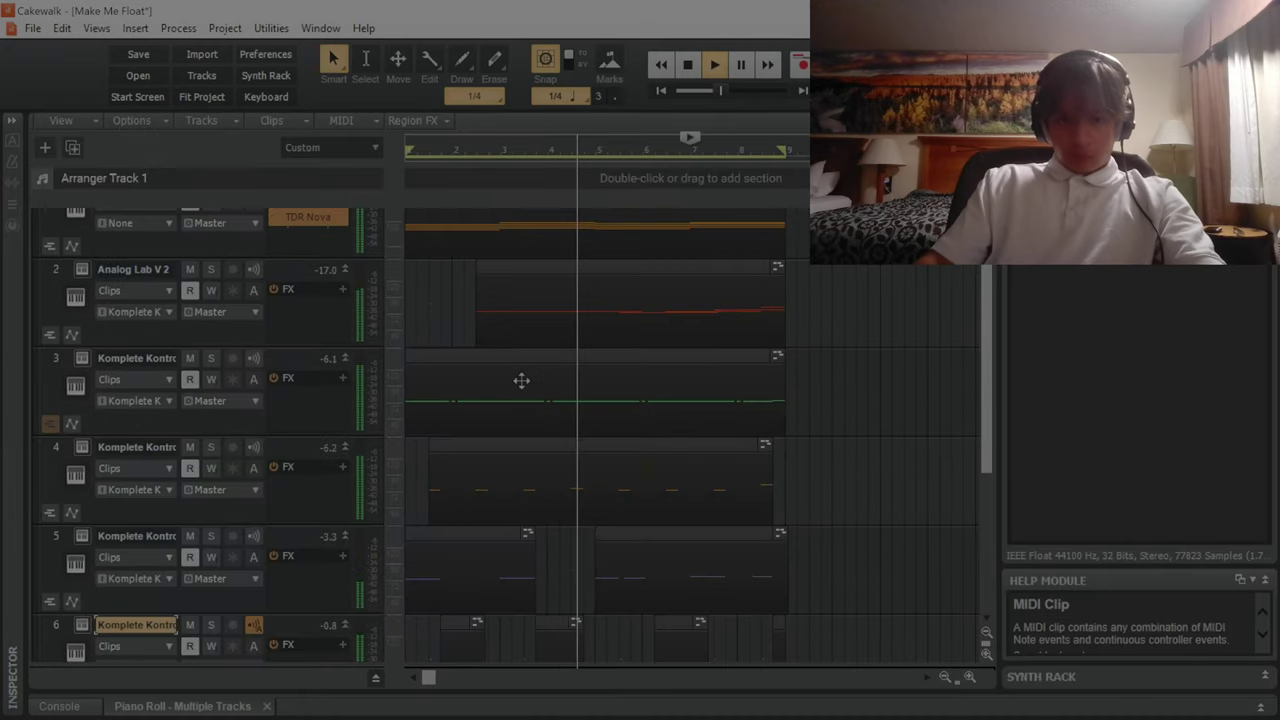
{"action": "scroll", "coordinate": [512, 383], "scroll_direction": "down", "scroll_amount": 4}
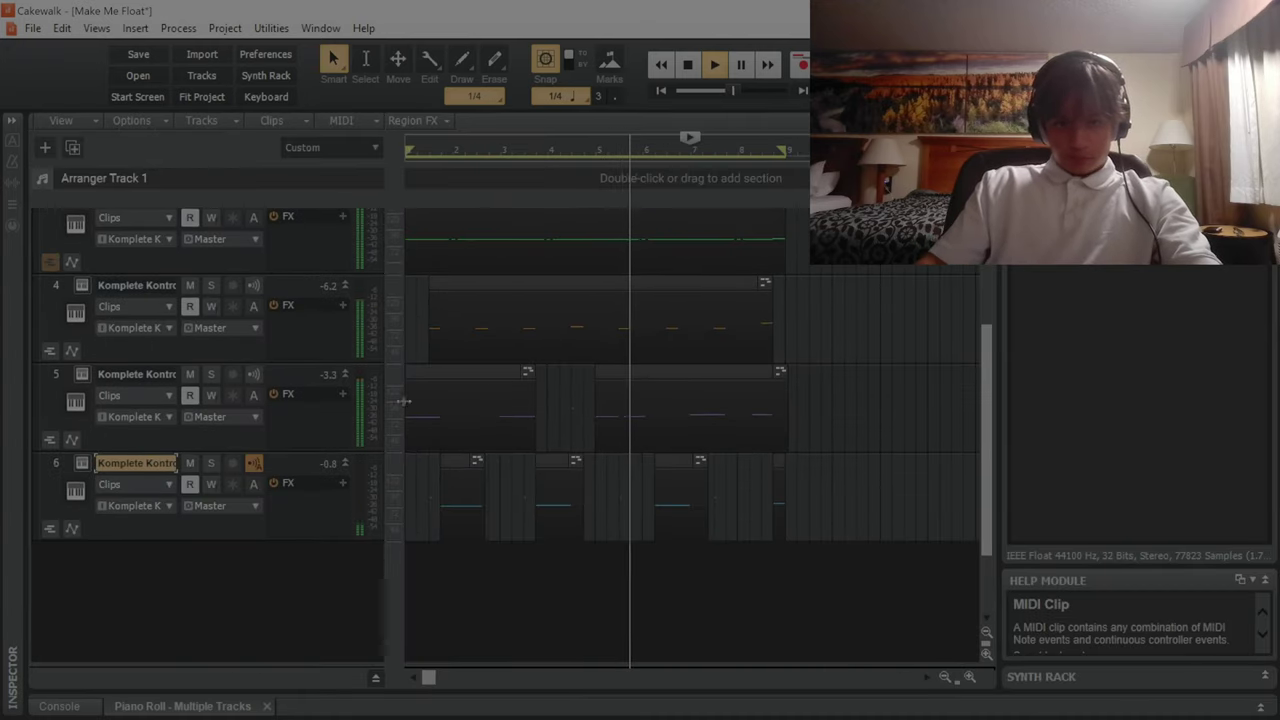
{"action": "key", "text": "XF86AudioRaiseVolume"}
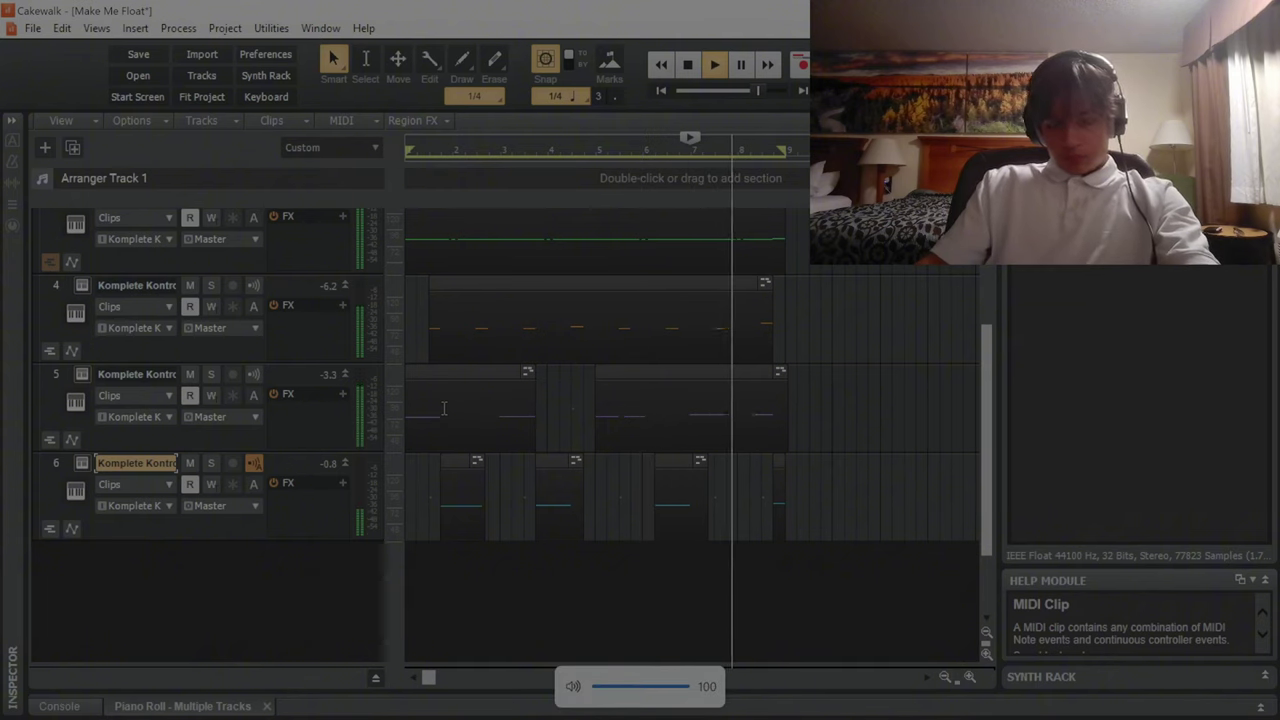
Stop playback and open the track 5 clip covering measures 5 to 8 in the piano roll.
{"action": "double_click", "coordinate": [444, 407]}
{"action": "key", "text": "space"}
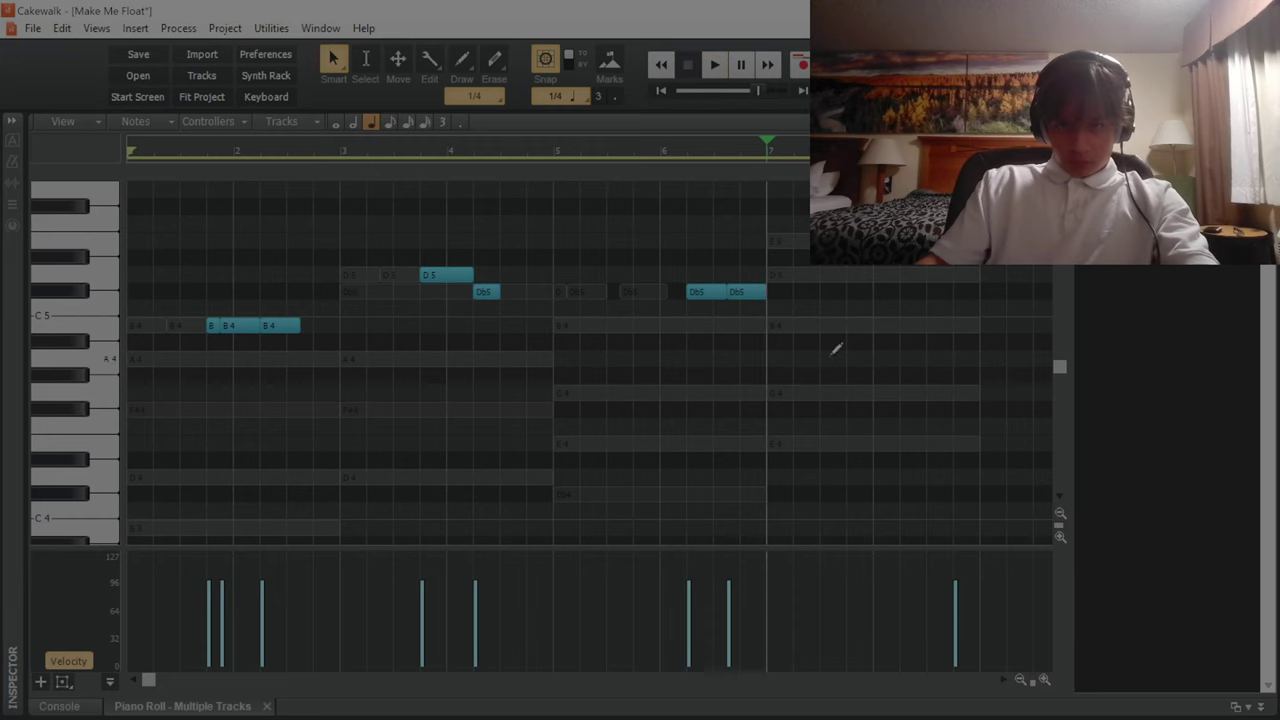
{"action": "key", "text": "d"}
{"action": "double_click", "coordinate": [740, 435]}
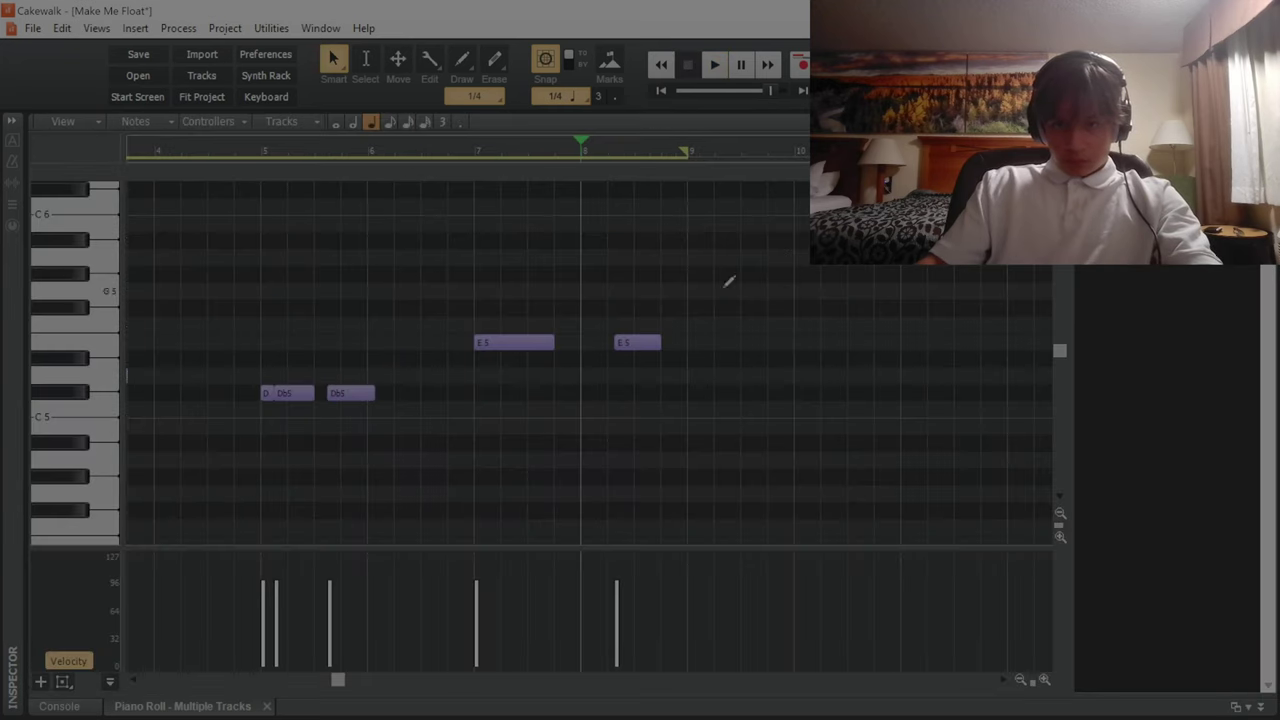
Lengthen the E5 in measure 8 to a half note starting on beat 2 and play the part back from the beginning.
{"action": "left_click_drag", "start_coordinate": [630, 349], "coordinate": [661, 342]}
{"action": "key", "text": "space"}
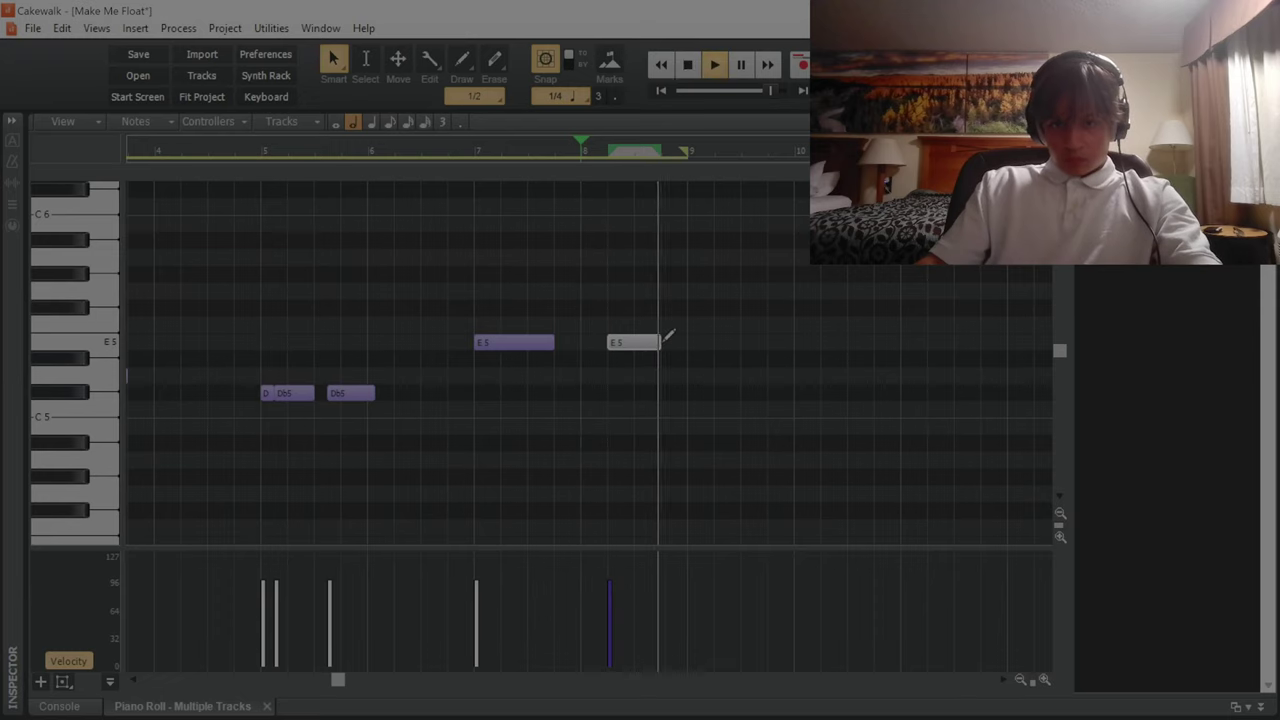
{"action": "key", "text": "w"}
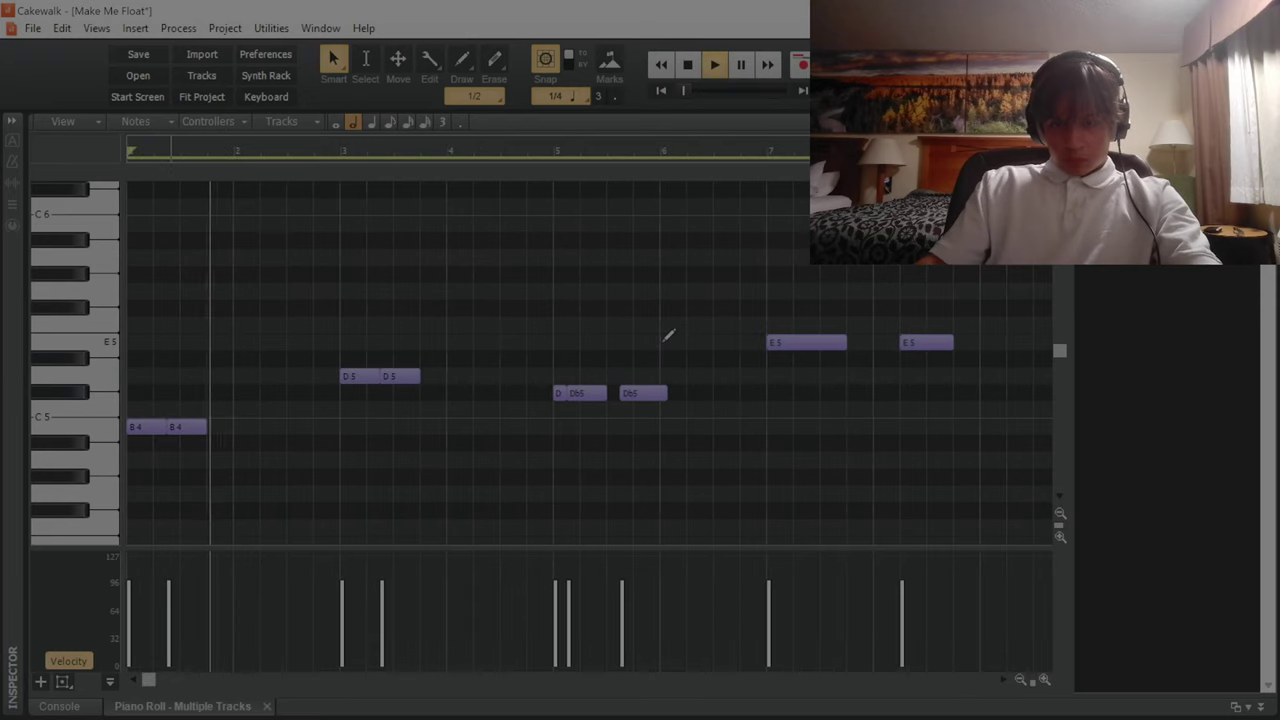
{"action": "key", "text": "d"}
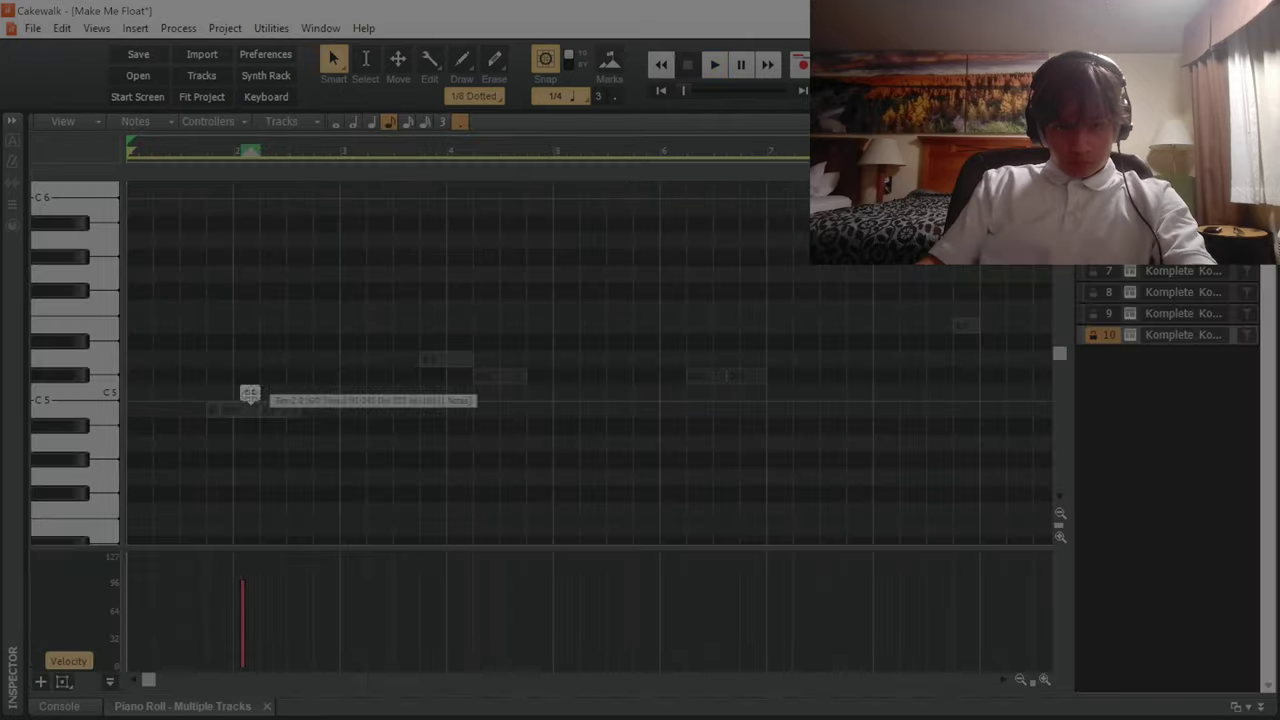
On the next part, place eighth-note C5s on the second half of beat 4 in measure 1 and of beat 1 in measure 2.
{"action": "left_click_drag", "start_coordinate": [250, 393], "coordinate": [242, 393]}
{"action": "key", "text": "space"}
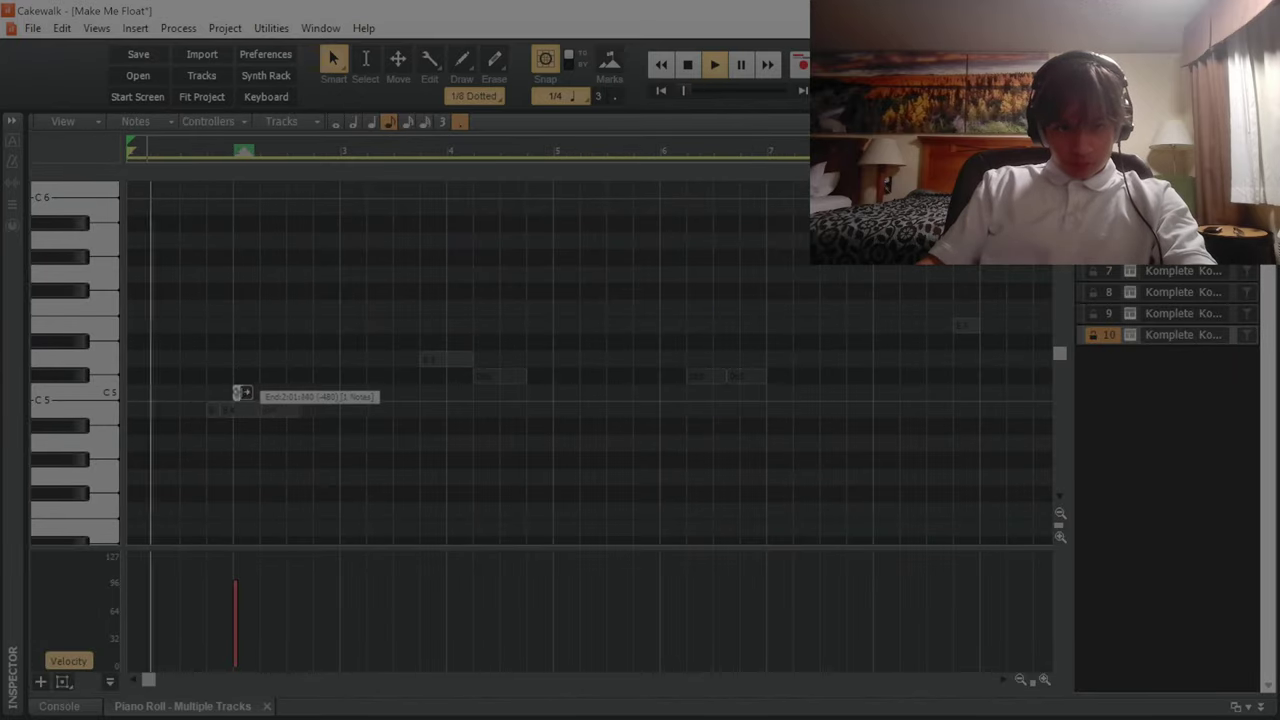
{"action": "key", "text": "space"}
{"action": "left_click_drag", "start_coordinate": [239, 393], "coordinate": [226, 393]}
{"action": "scroll", "coordinate": [229, 390], "scroll_direction": "up", "scroll_amount": 4}
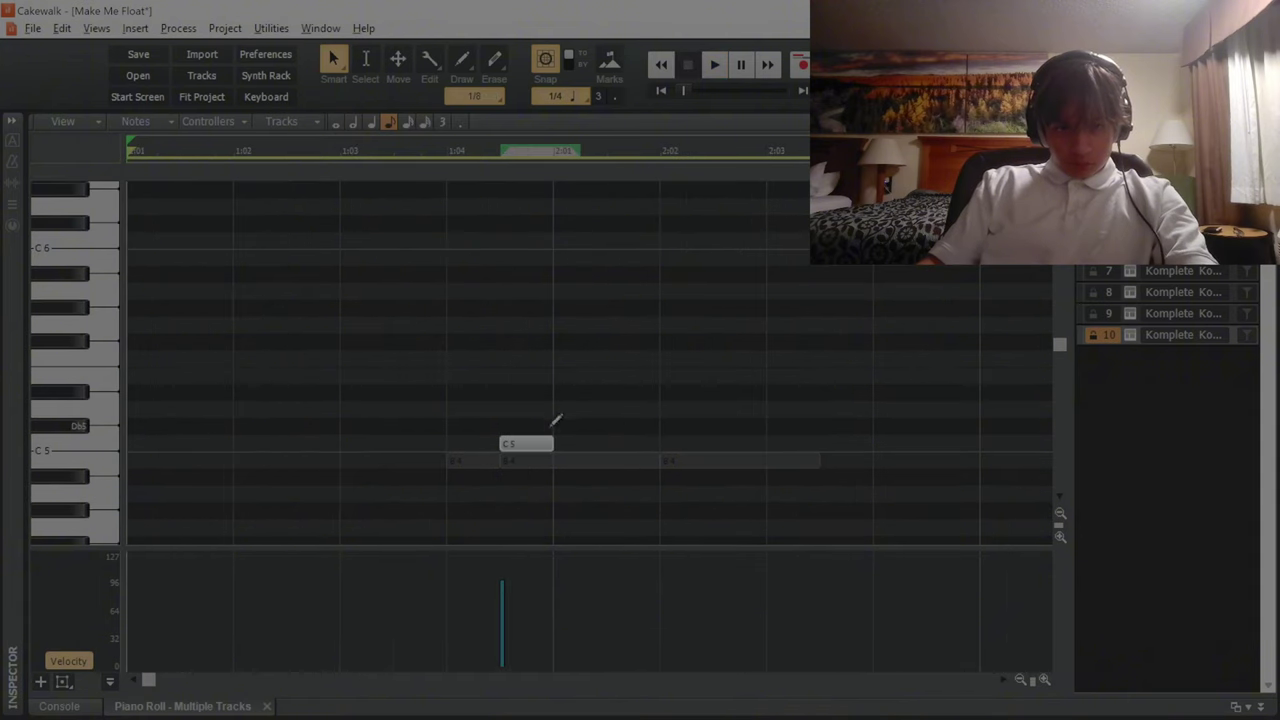
{"action": "left_click", "coordinate": [614, 443]}
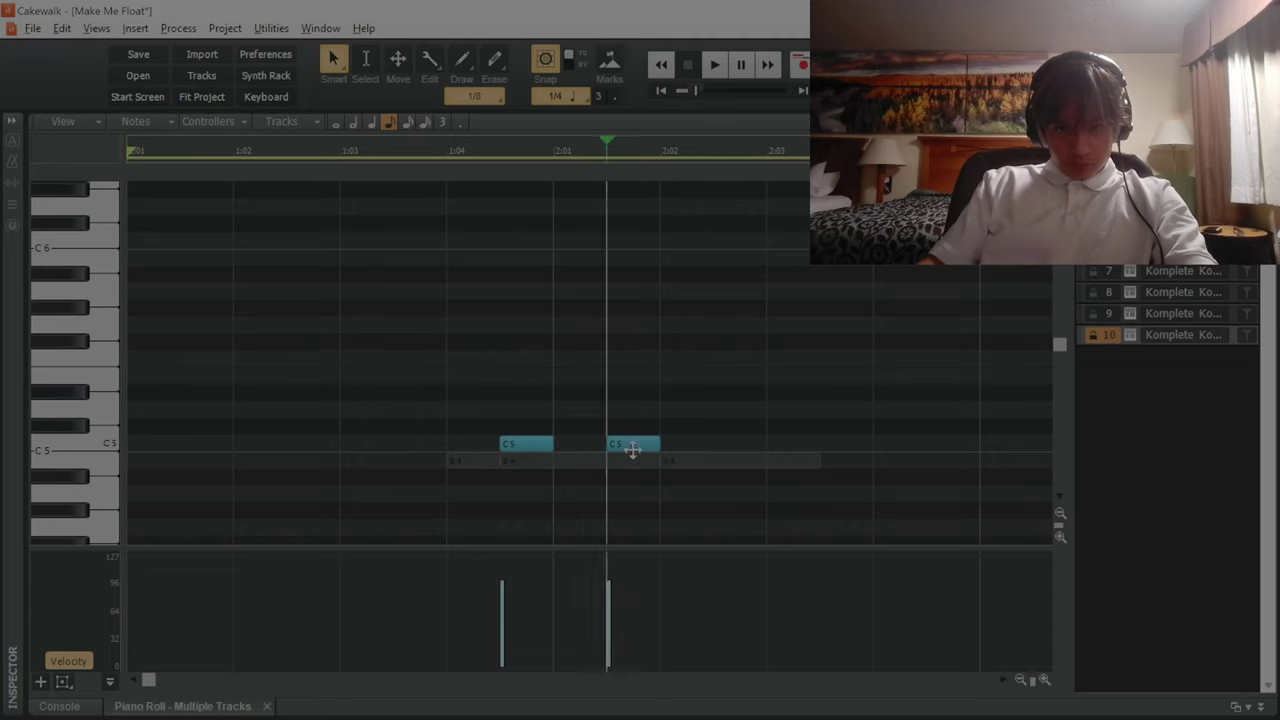
{"action": "key", "text": "space"}
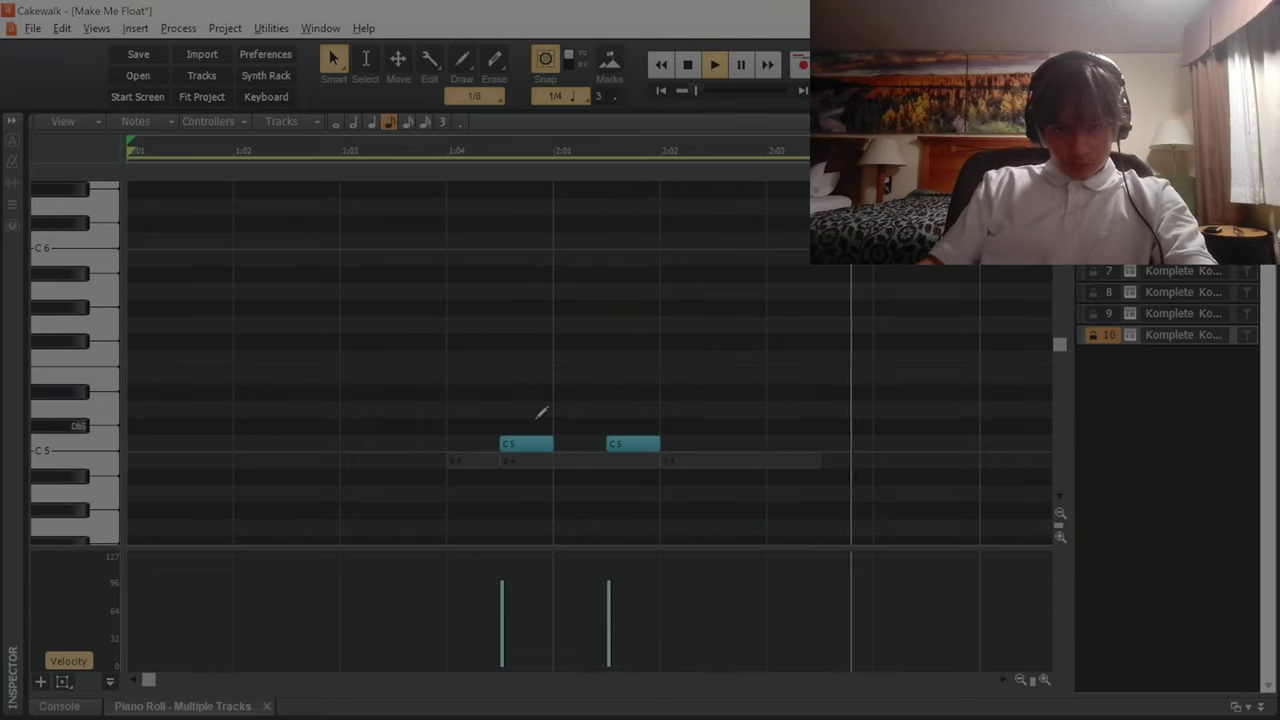
Lengthen both C5 notes together to quarter notes and play them back.
{"action": "key", "text": "space"}
{"action": "key", "text": "space"}
{"action": "key", "text": "ctrl+a"}
{"action": "key", "text": "space"}
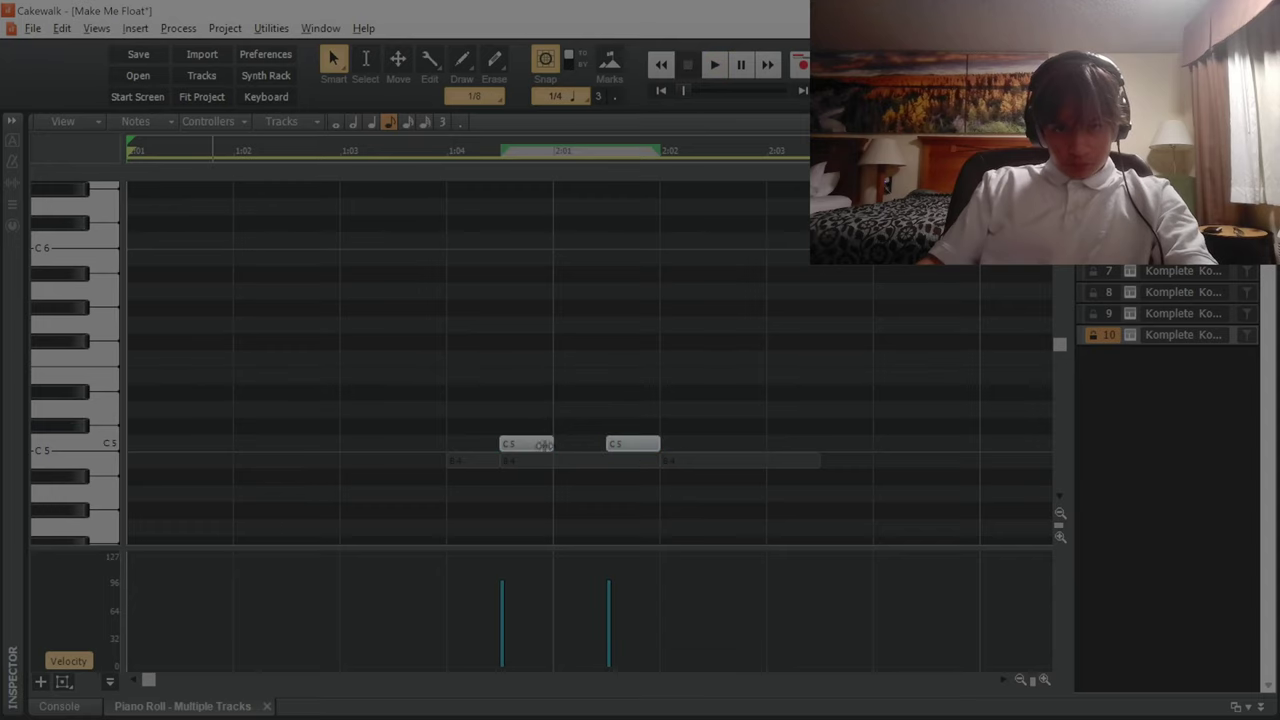
{"action": "left_click_drag", "start_coordinate": [552, 445], "coordinate": [610, 446]}
{"action": "key", "text": "space"}
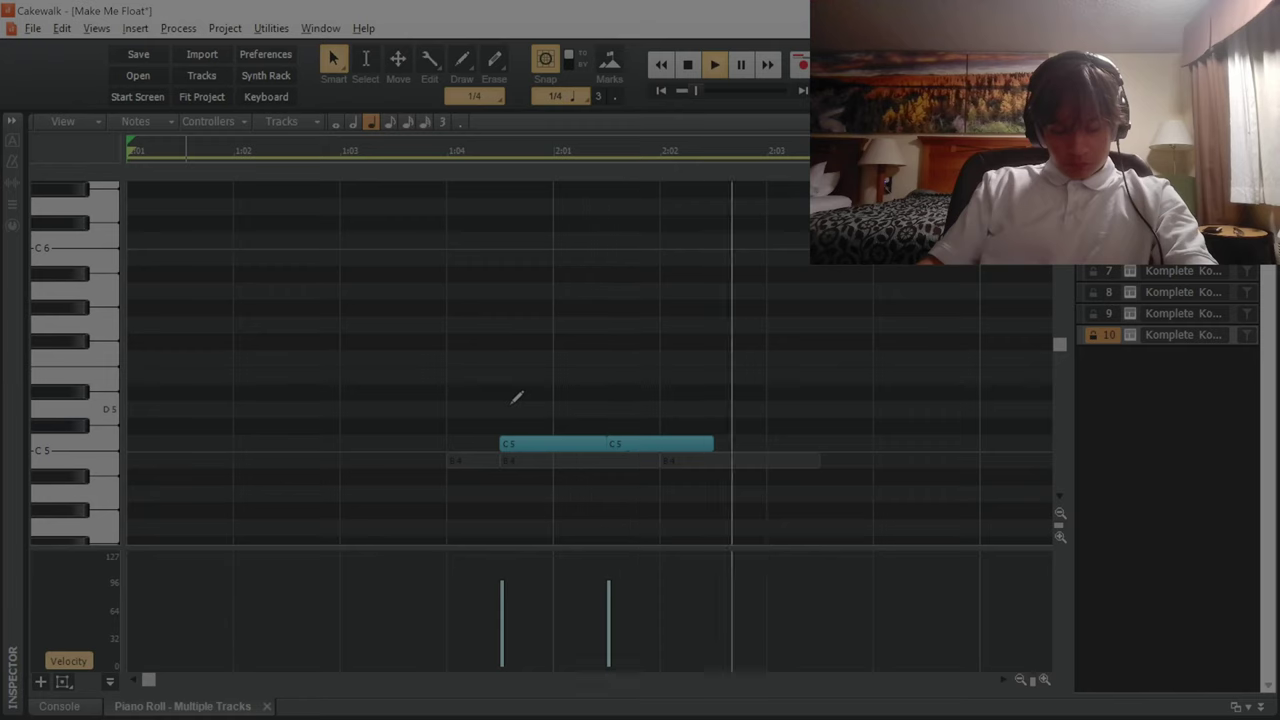
Draw a quarter-note D5 on the second half of beat 4 in measure 5 and another D5 right after it in measure 6.
{"action": "scroll", "coordinate": [518, 397], "scroll_direction": "down", "scroll_amount": 1}
{"action": "scroll", "coordinate": [518, 397], "scroll_direction": "down", "scroll_amount": 4}
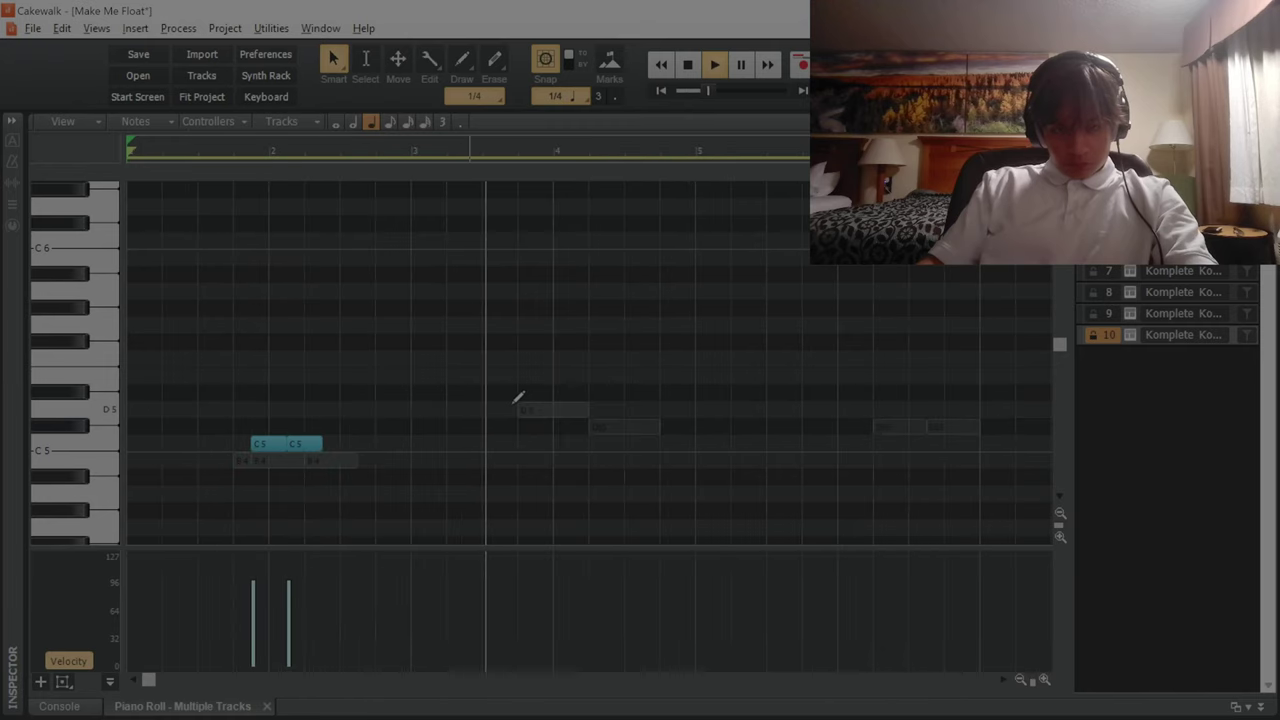
{"action": "scroll", "coordinate": [518, 397], "scroll_direction": "up", "scroll_amount": 1}
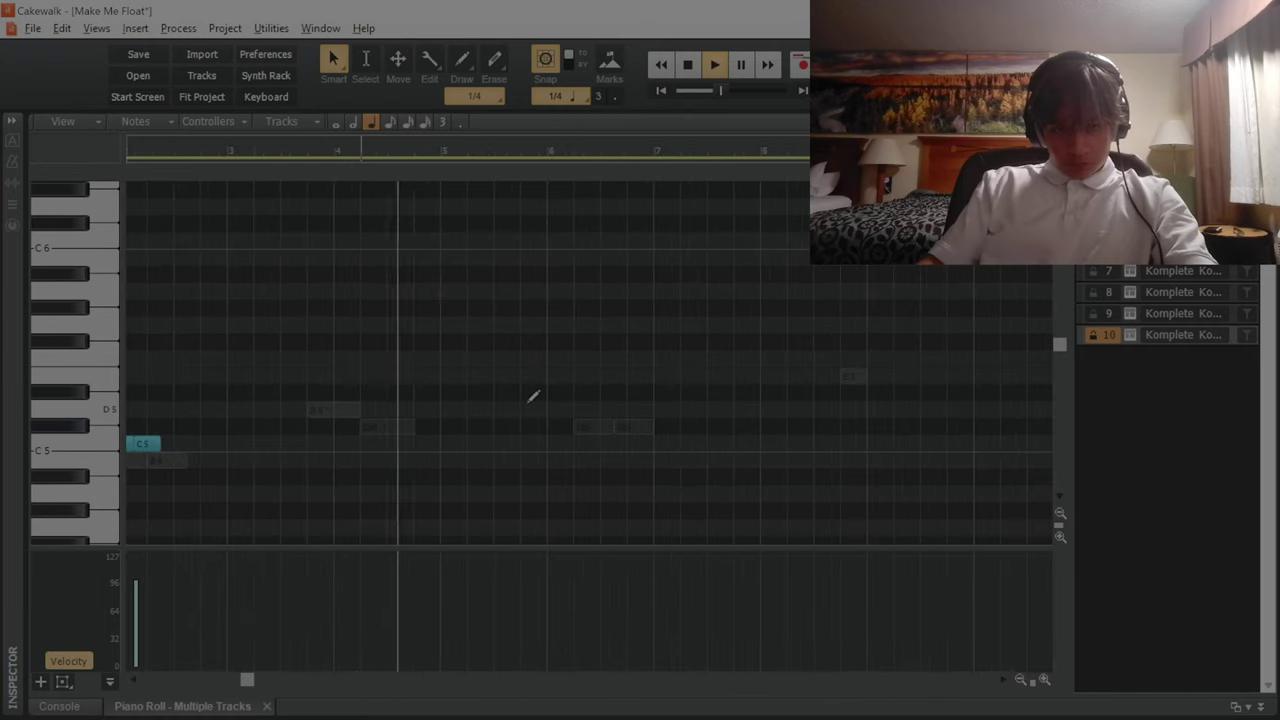
{"action": "scroll", "coordinate": [534, 397], "scroll_direction": "up", "scroll_amount": 1}
{"action": "left_click", "coordinate": [540, 410]}
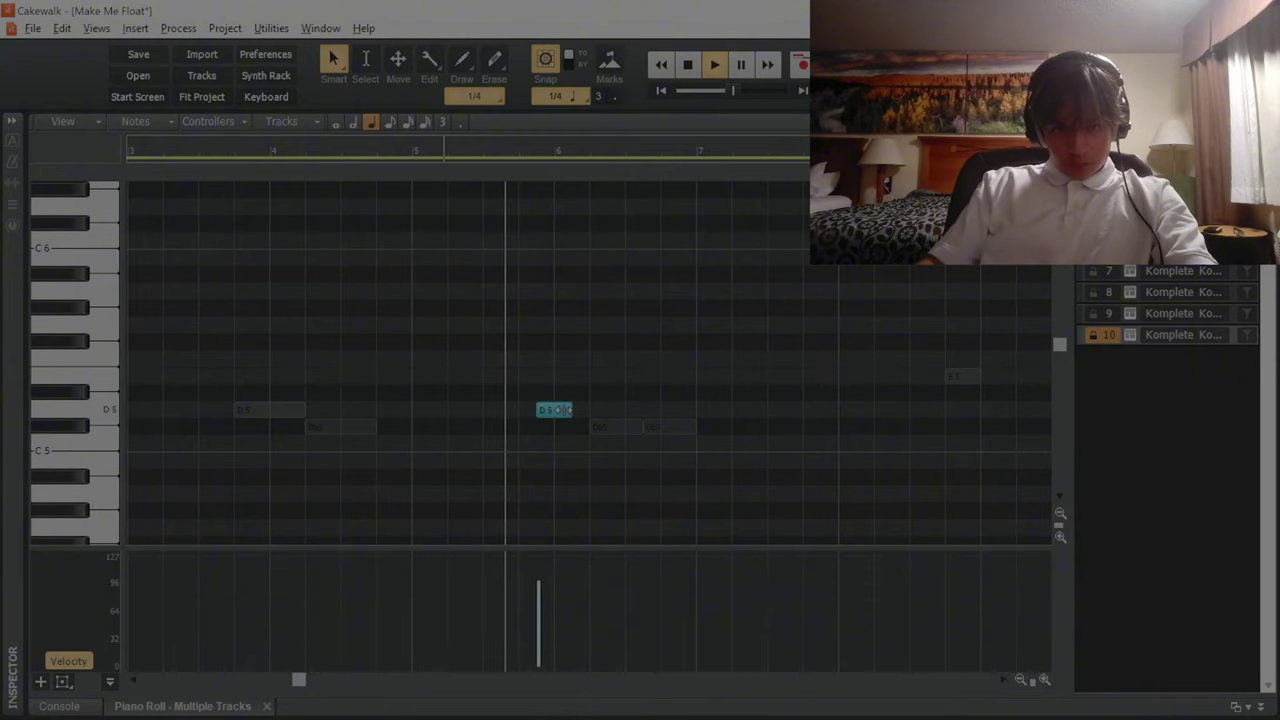
{"action": "key", "text": "space"}
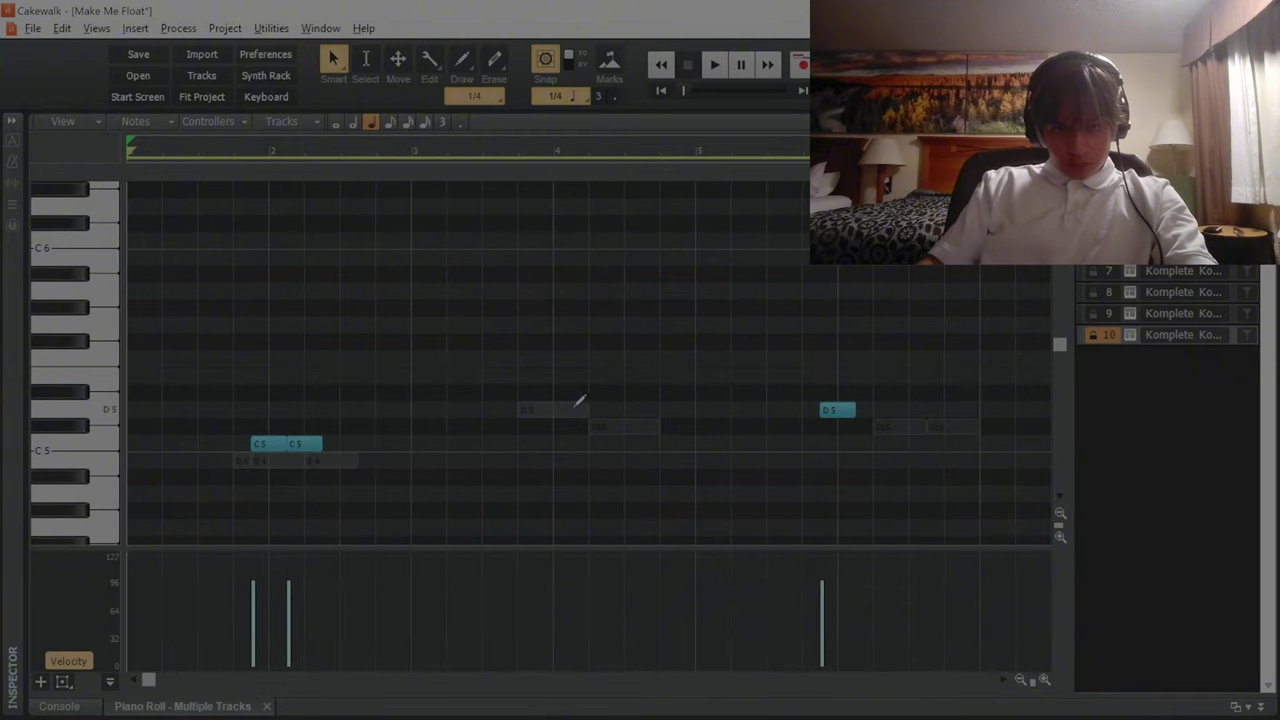
{"action": "left_click", "coordinate": [865, 409]}
{"action": "key", "text": "space"}
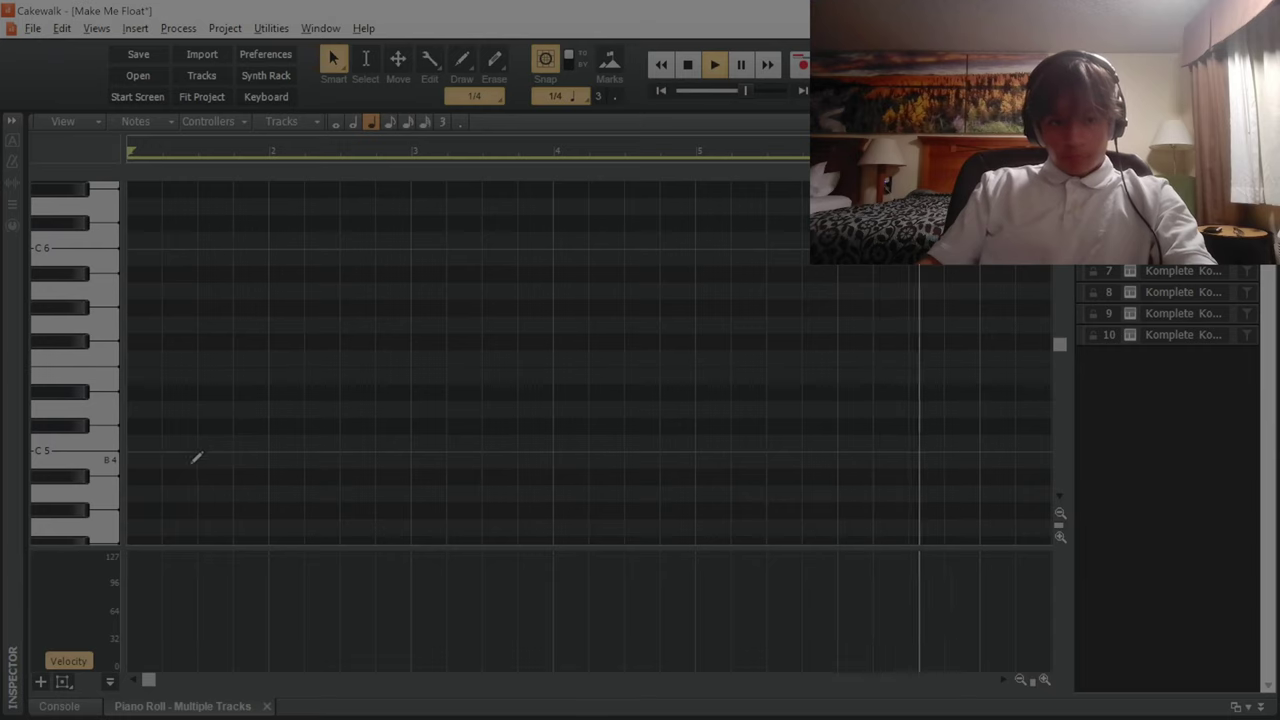
On the empty part, draw a C5 on beat 4 of measure 1, shorten it to a quarter note and lower its velocity to about 64.
{"action": "key", "text": "w"}
{"action": "key", "text": "space"}
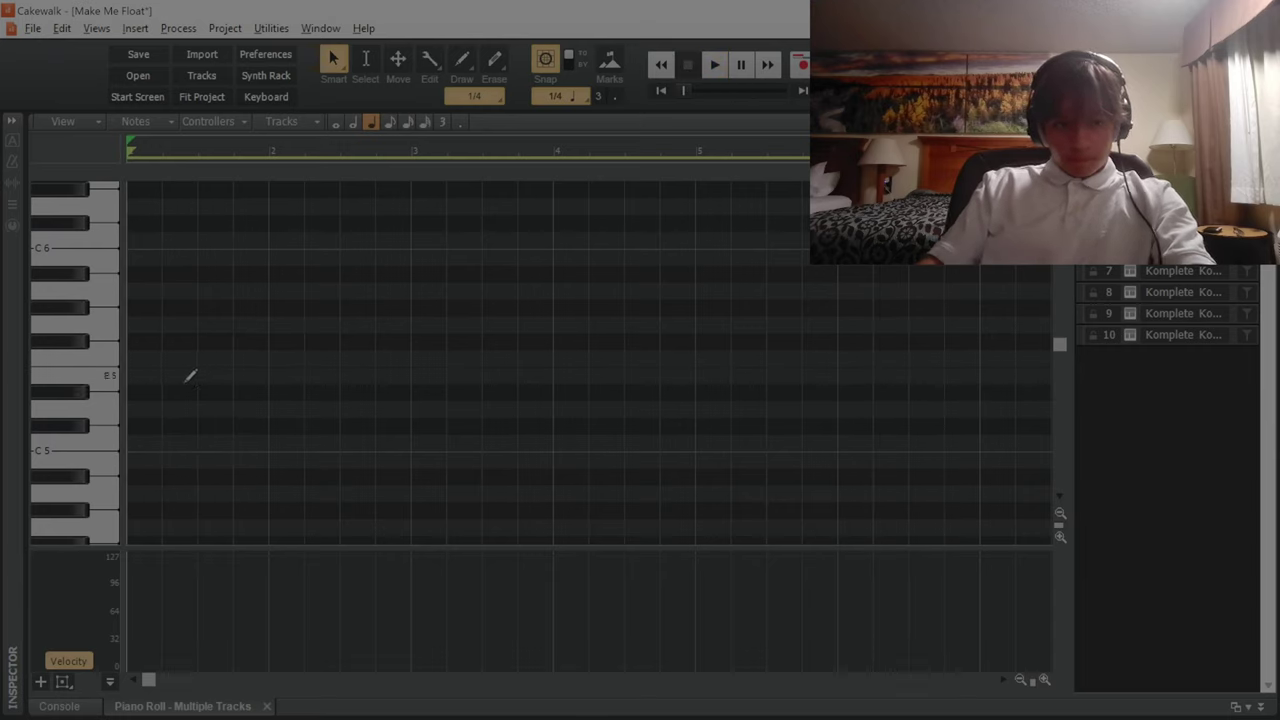
{"action": "key", "text": "space"}
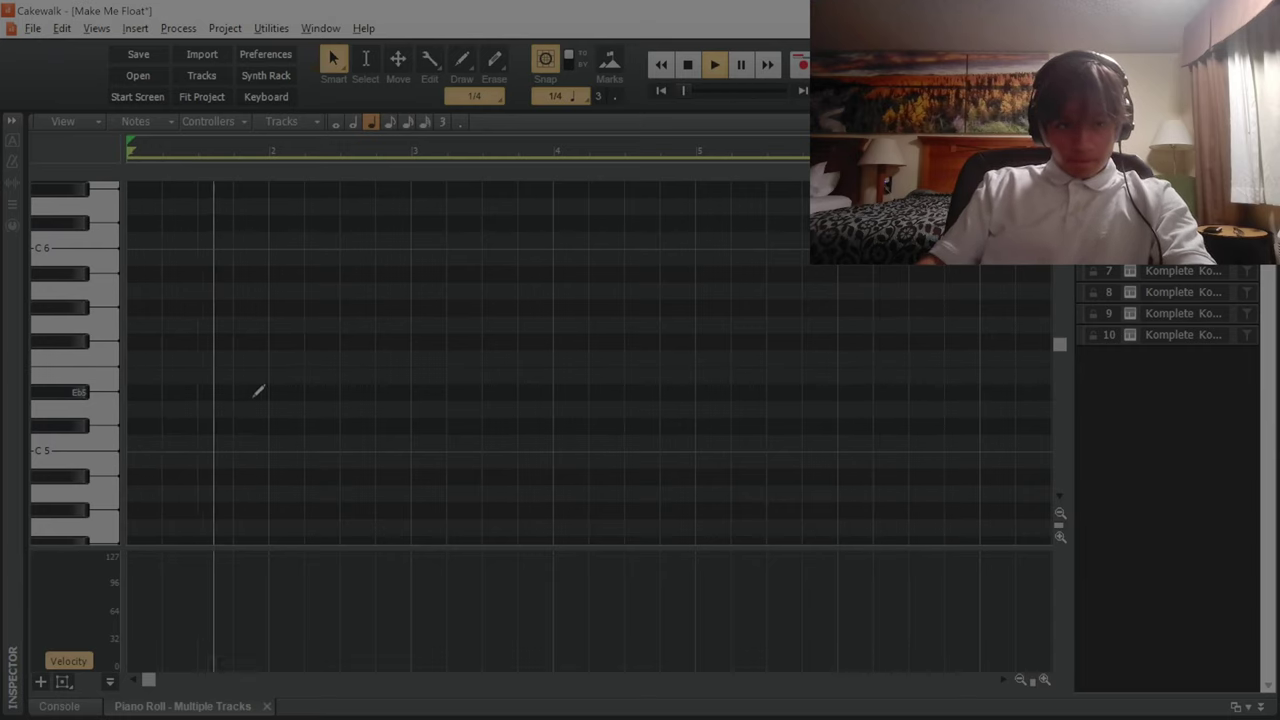
{"action": "mouse_move", "coordinate": [258, 392]}
{"action": "left_mouse_down"}
{"action": "mouse_move", "coordinate": [309, 393]}
{"action": "mouse_move", "coordinate": [263, 420]}
{"action": "mouse_move", "coordinate": [264, 438]}
{"action": "left_mouse_up"}
{"action": "key", "text": "space"}
{"action": "key", "text": "space"}
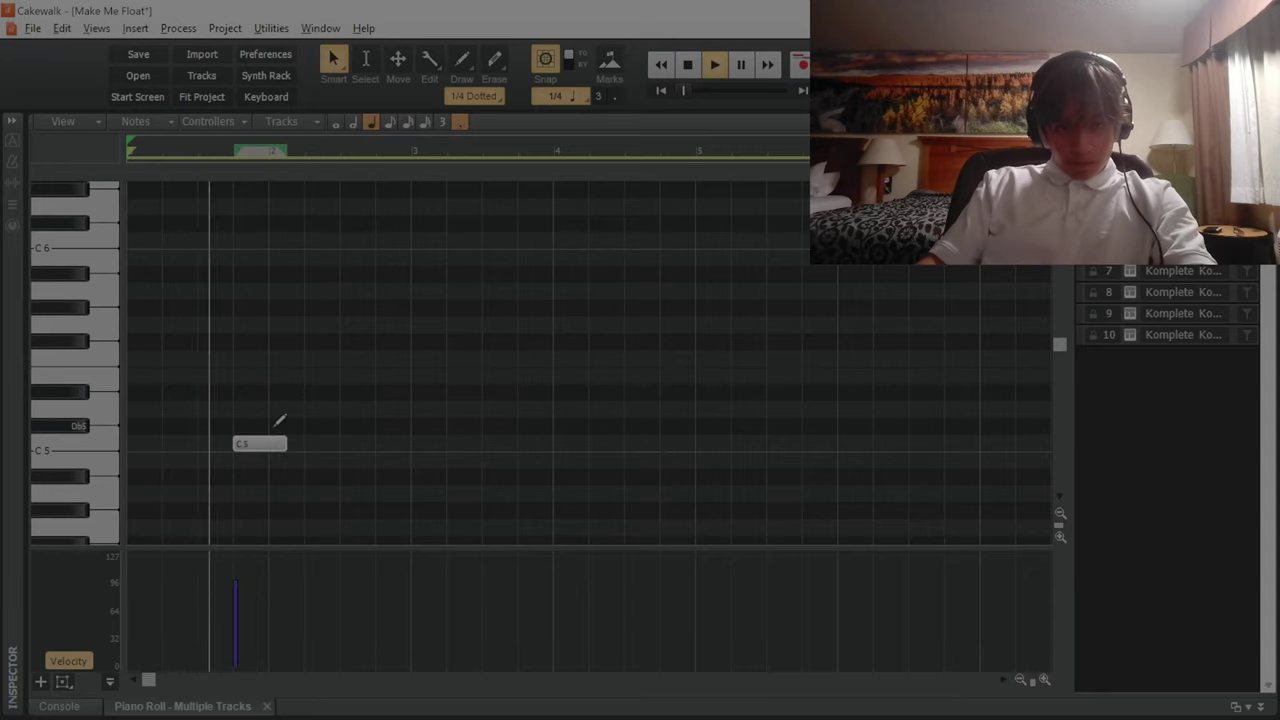
{"action": "left_click_drag", "start_coordinate": [288, 441], "coordinate": [269, 441]}
{"action": "left_click", "coordinate": [236, 610]}
{"action": "key", "text": "space"}
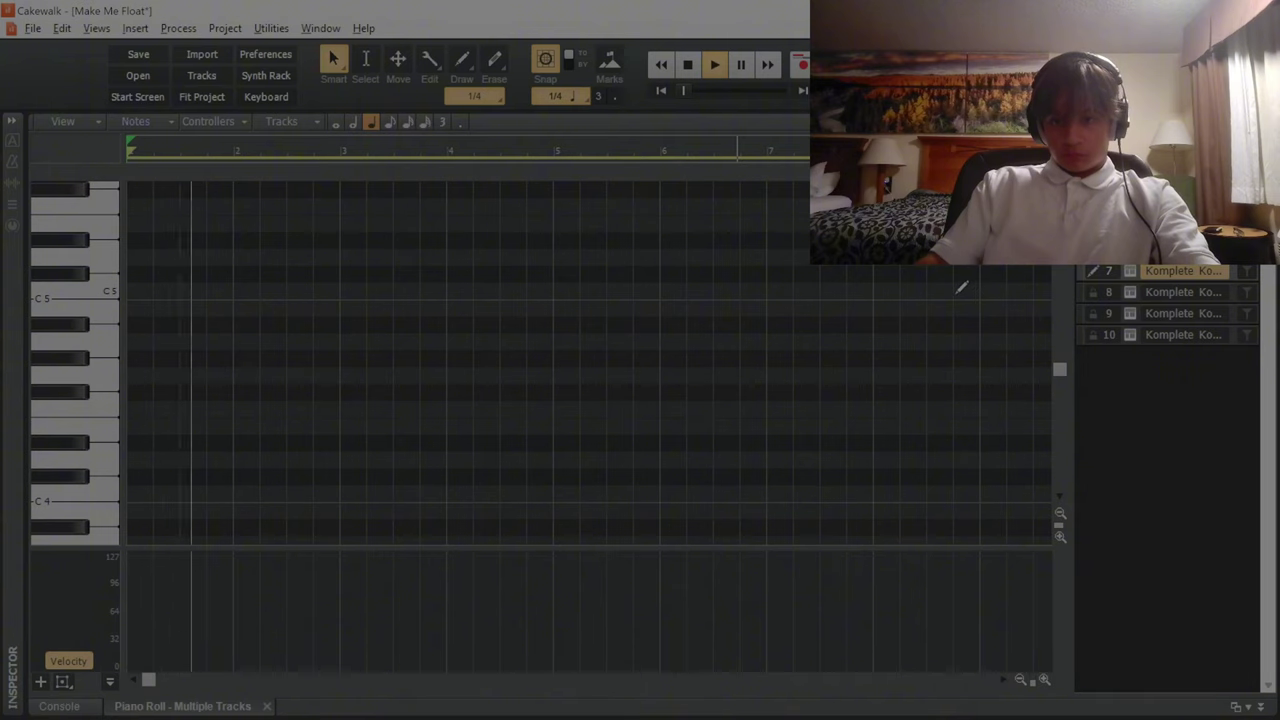
On track 7, draw C5 hits on beat 4 of measures 8, 3 and 2, splitting measure 8's into two notes and measure 3's into three.
{"action": "left_click", "coordinate": [960, 290]}
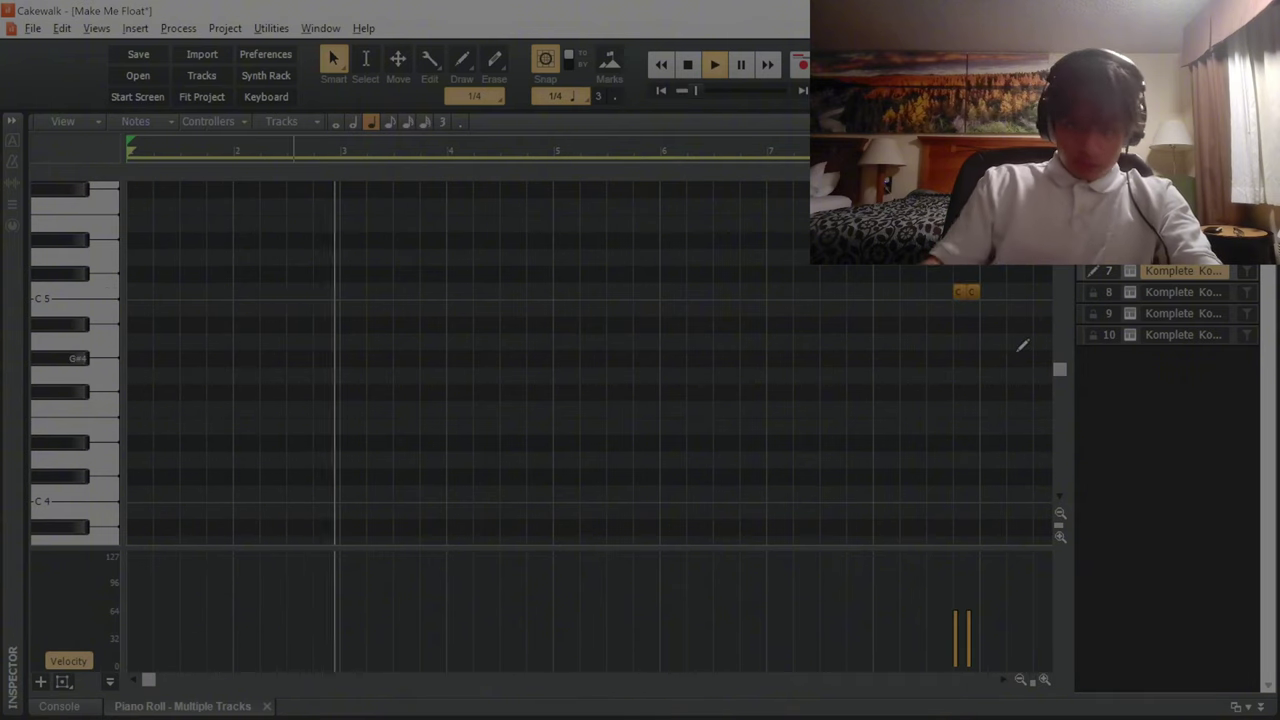
{"action": "mouse_move", "coordinate": [430, 292]}
{"action": "left_mouse_down"}
{"action": "mouse_move", "coordinate": [464, 292]}
{"action": "mouse_move", "coordinate": [446, 292]}
{"action": "left_mouse_up"}
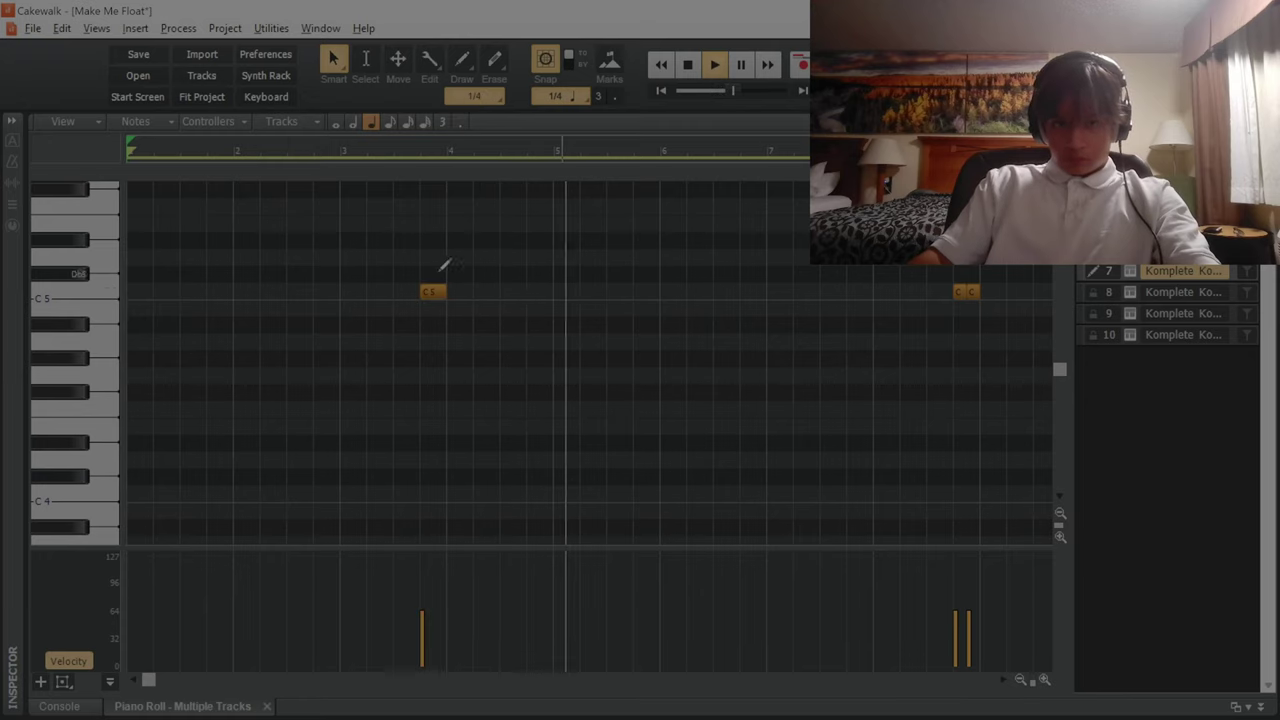
{"action": "left_click", "coordinate": [442, 292]}
{"action": "key", "text": "3"}
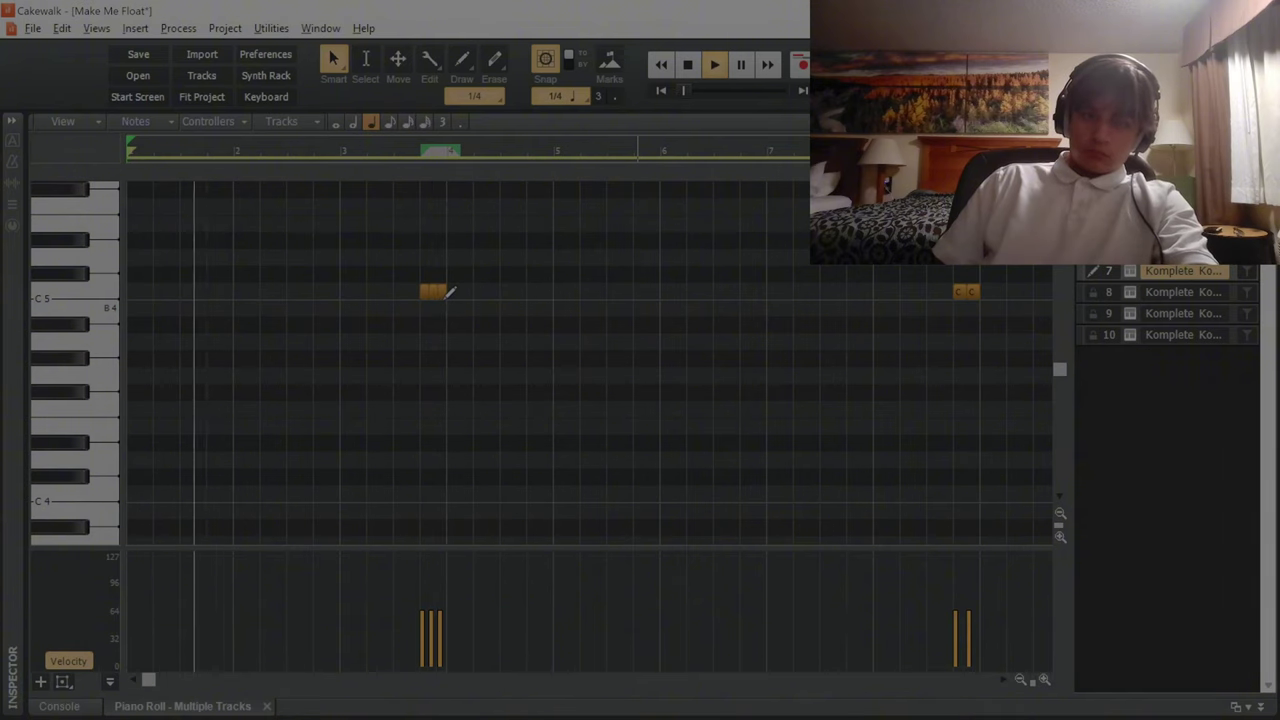
{"action": "left_click", "coordinate": [320, 287]}
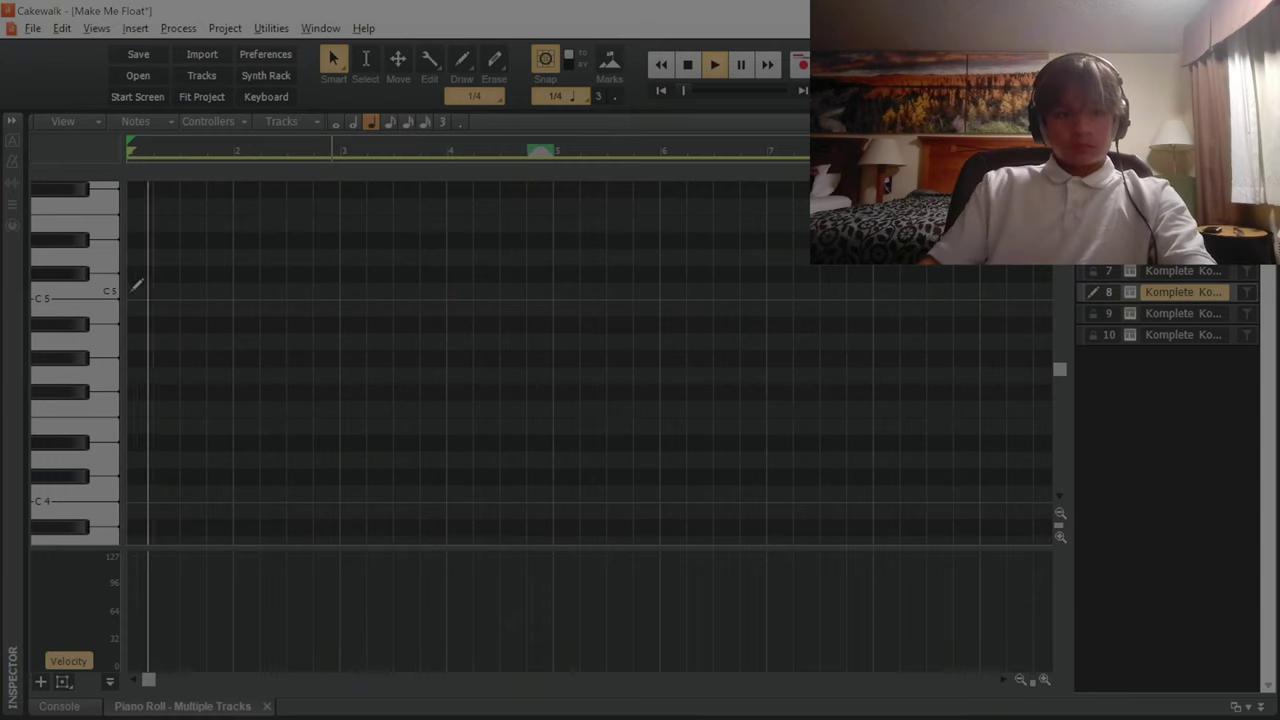
On track 8, draw a dotted-quarter C5 on beat 2 of measure 1 and lower its velocity to about 70.
{"action": "left_click", "coordinate": [142, 290]}
{"action": "mouse_move", "coordinate": [156, 291]}
{"action": "left_mouse_down"}
{"action": "mouse_move", "coordinate": [182, 291]}
{"action": "mouse_move", "coordinate": [169, 293]}
{"action": "left_mouse_up"}
{"action": "left_click", "coordinate": [157, 583]}
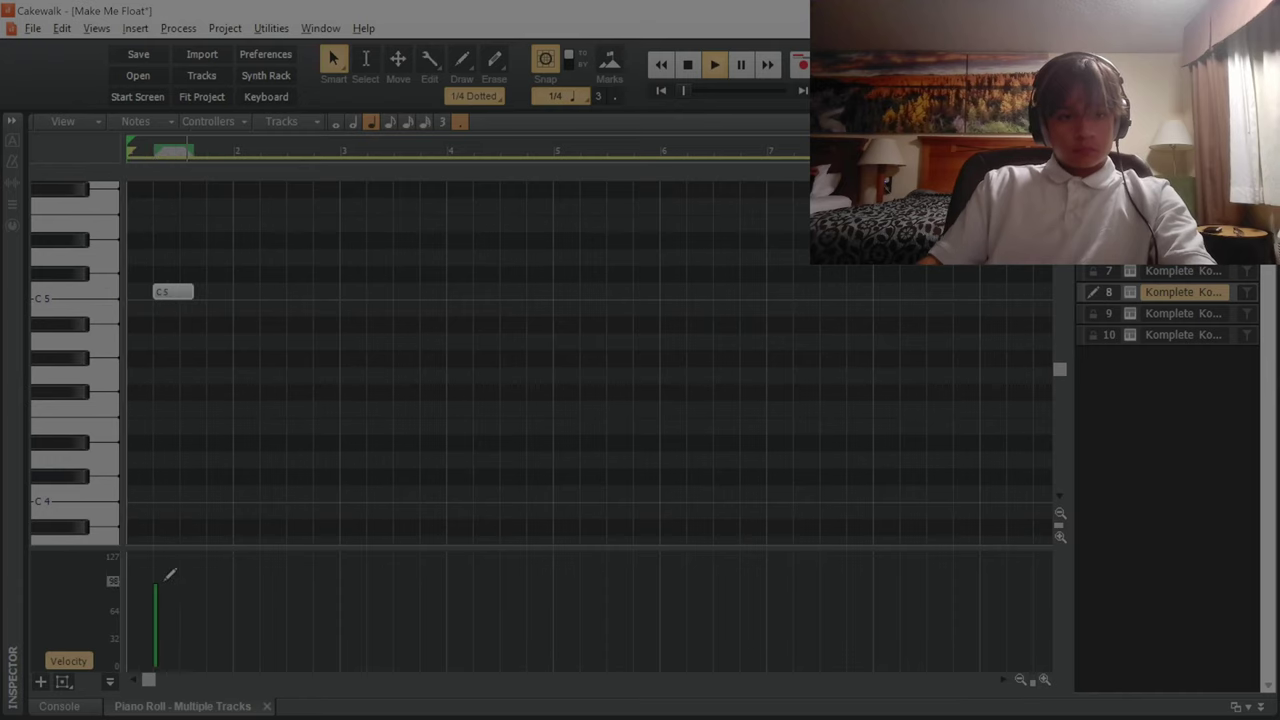
{"action": "mouse_move", "coordinate": [156, 583]}
{"action": "left_mouse_down"}
{"action": "mouse_move", "coordinate": [199, 591]}
{"action": "mouse_move", "coordinate": [174, 604]}
{"action": "left_mouse_up"}
{"action": "left_click", "coordinate": [160, 518]}
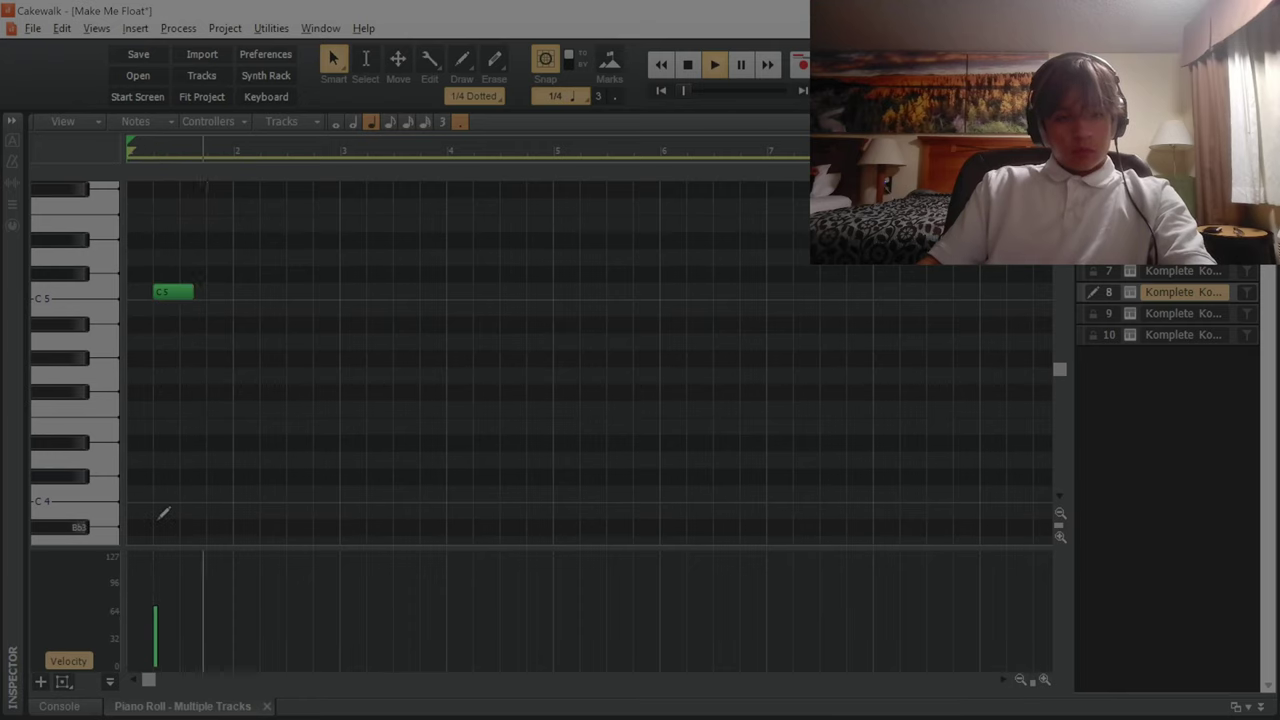
Repeat the dotted-quarter C5 on beat 2 of measures 2 to 8 and add a quarter-note C5 on beat 4 of measure 4.
{"action": "left_click", "coordinate": [265, 285]}
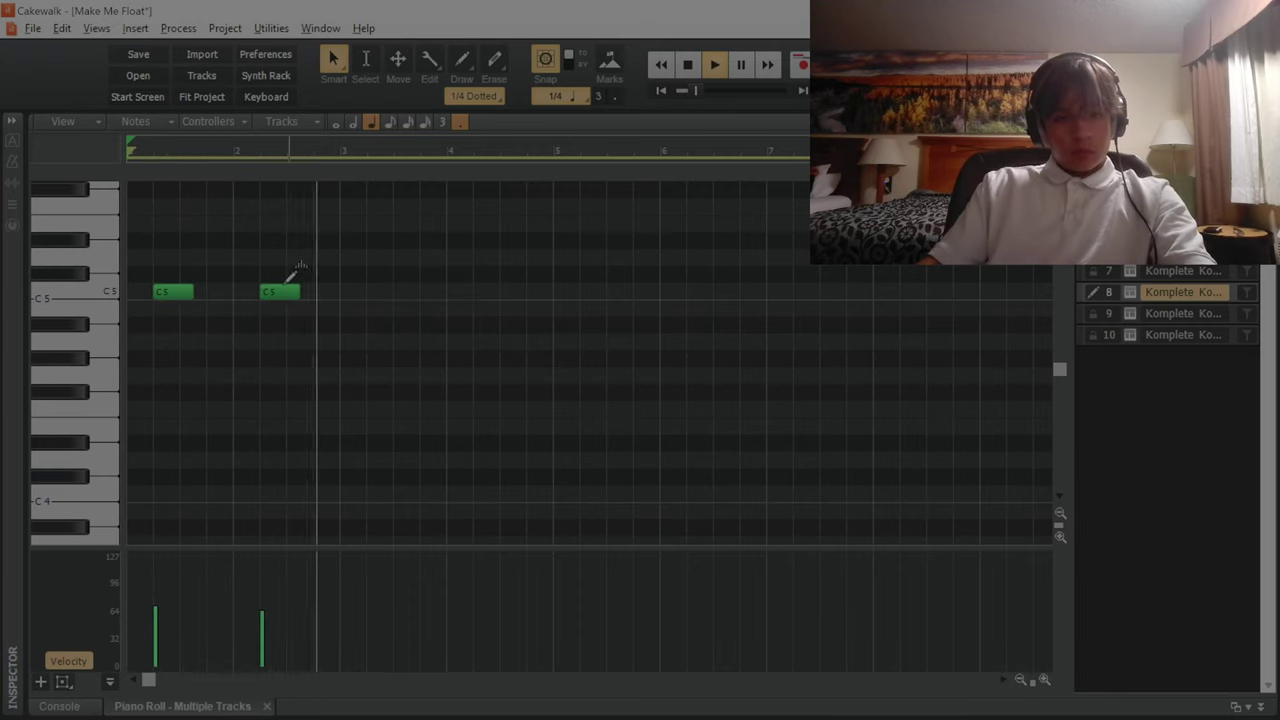
{"action": "left_click", "coordinate": [369, 286]}
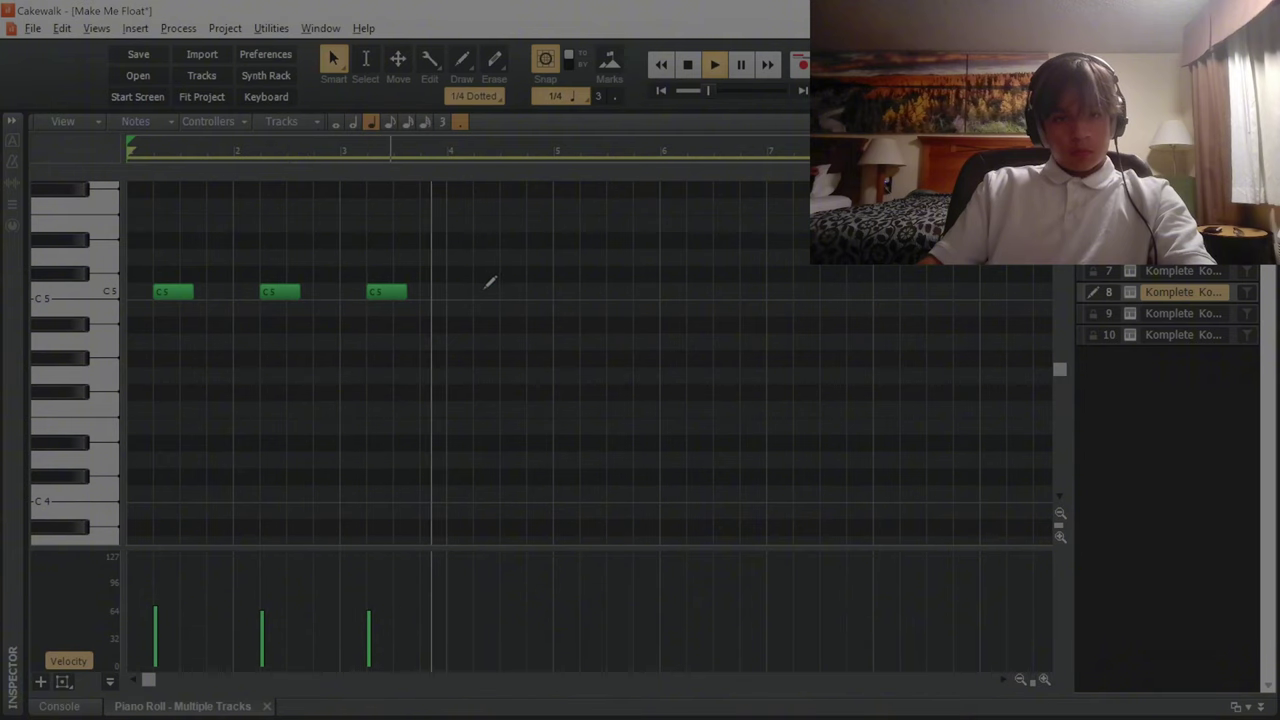
{"action": "left_click", "coordinate": [478, 290]}
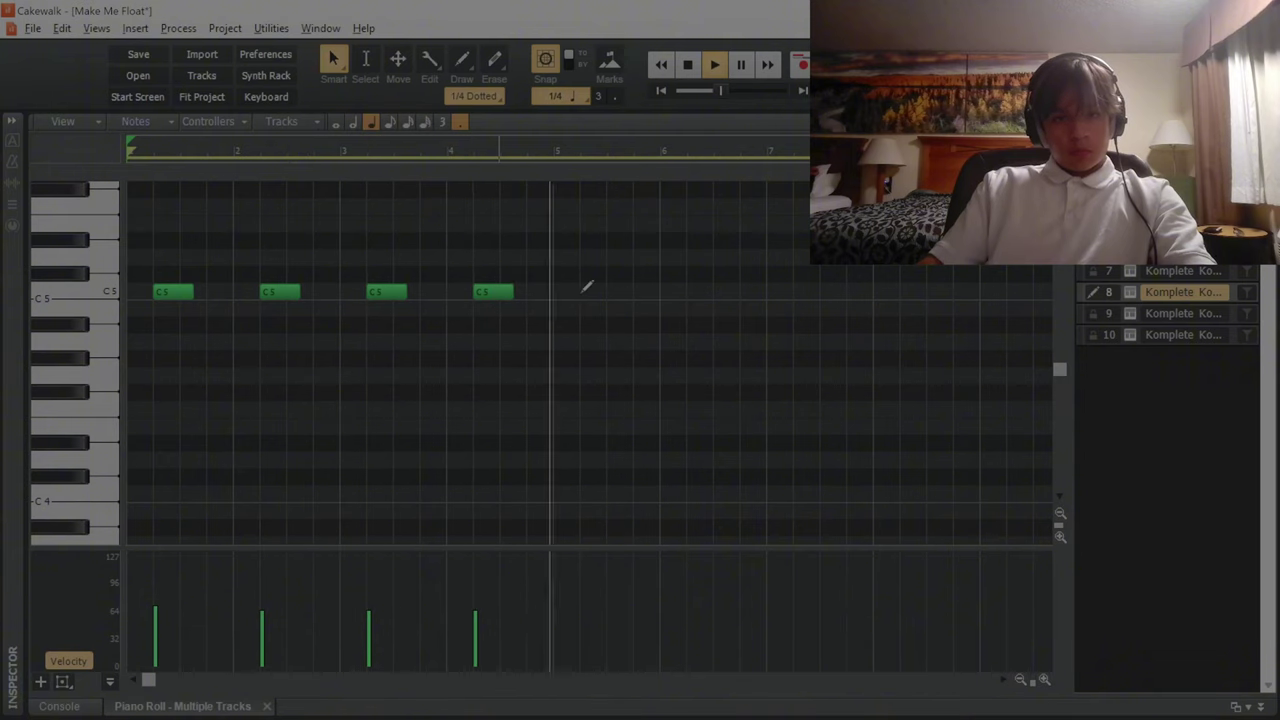
{"action": "left_click", "coordinate": [582, 291]}
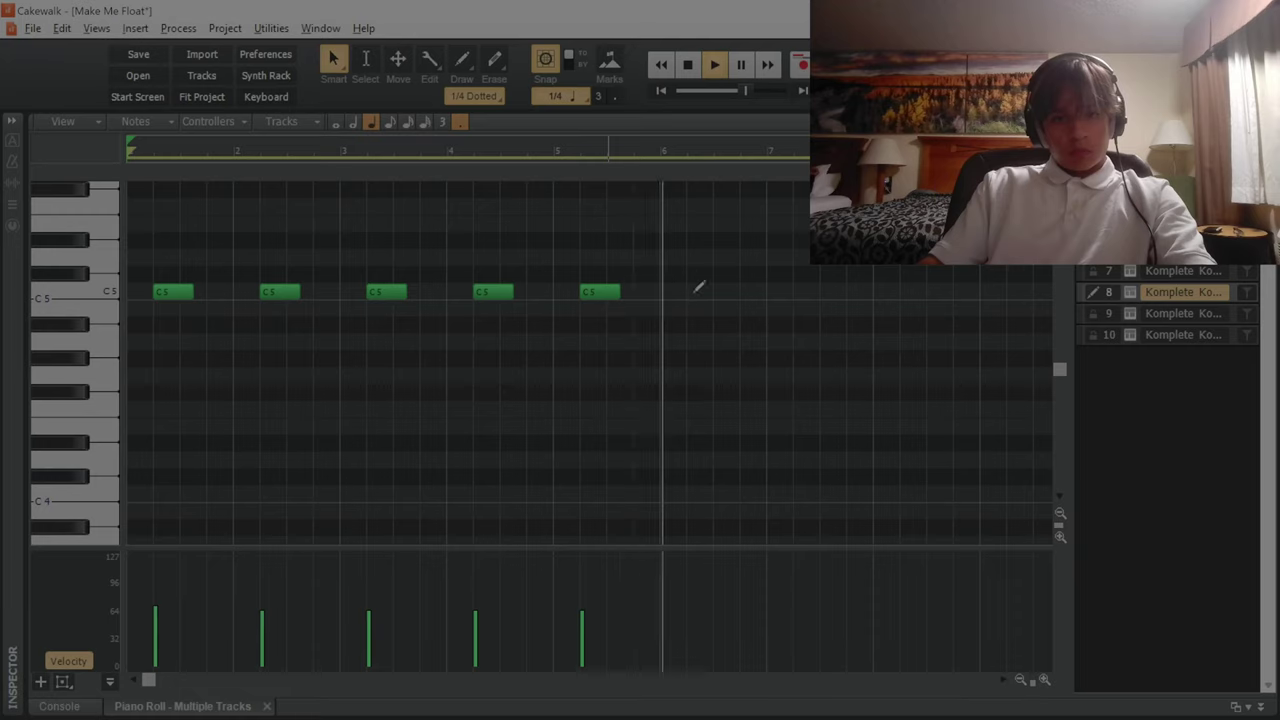
{"action": "left_click", "coordinate": [706, 291]}
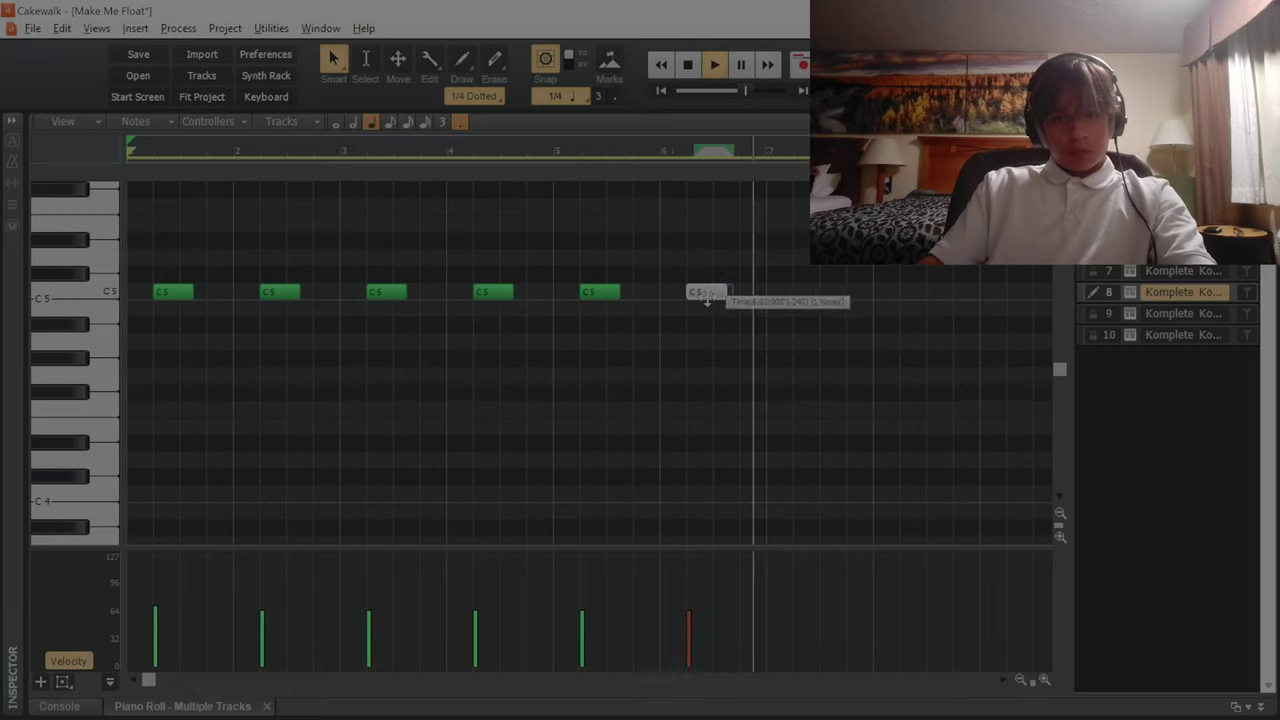
{"action": "left_click", "coordinate": [800, 291]}
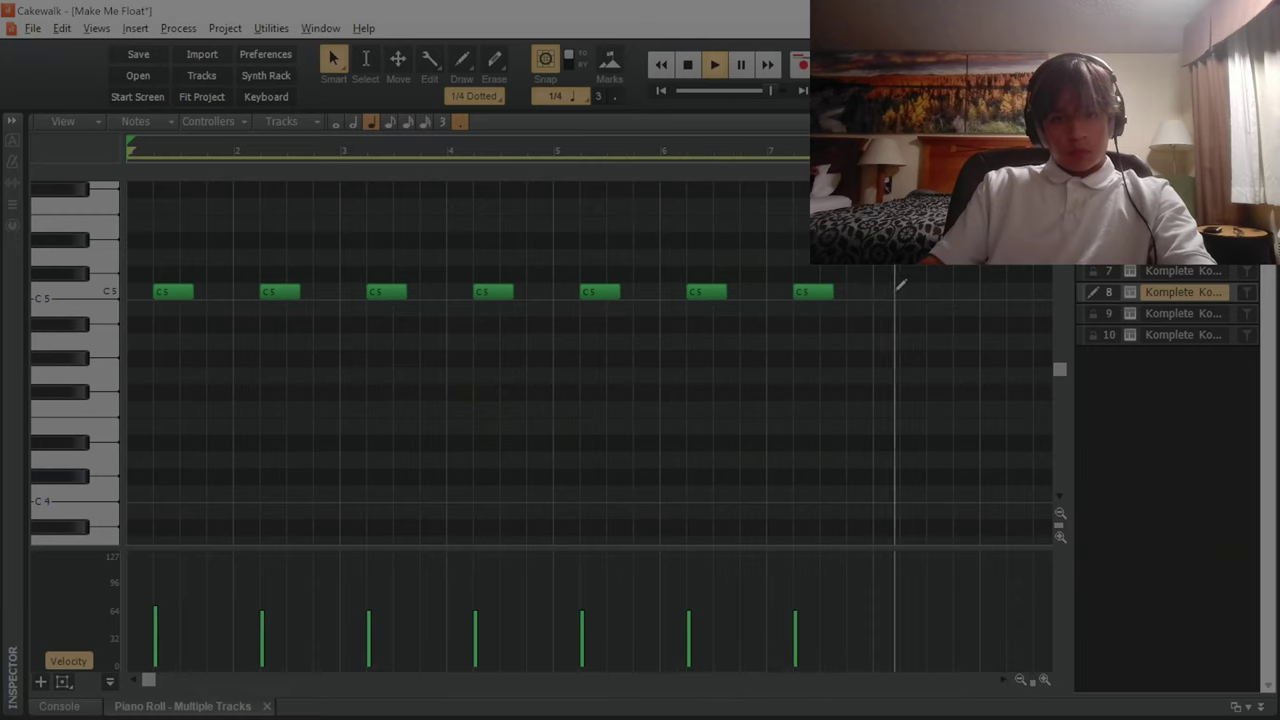
{"action": "left_click", "coordinate": [905, 291]}
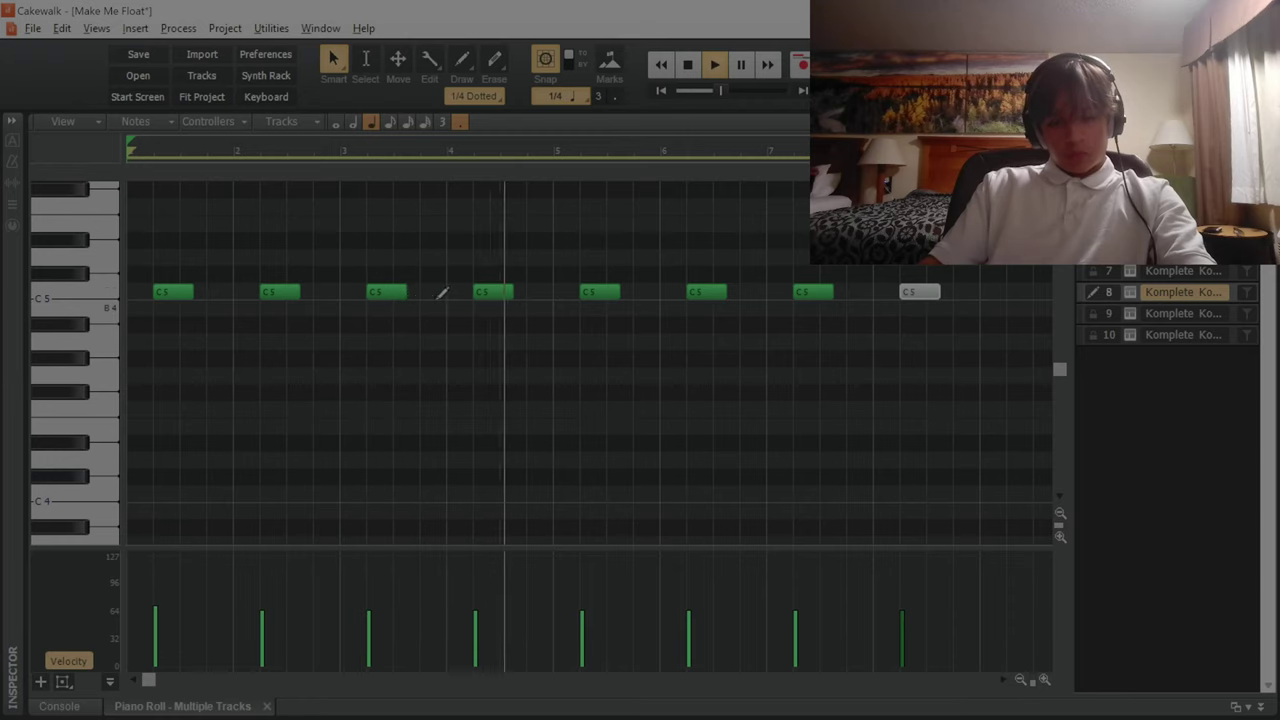
{"action": "left_click", "coordinate": [540, 293]}
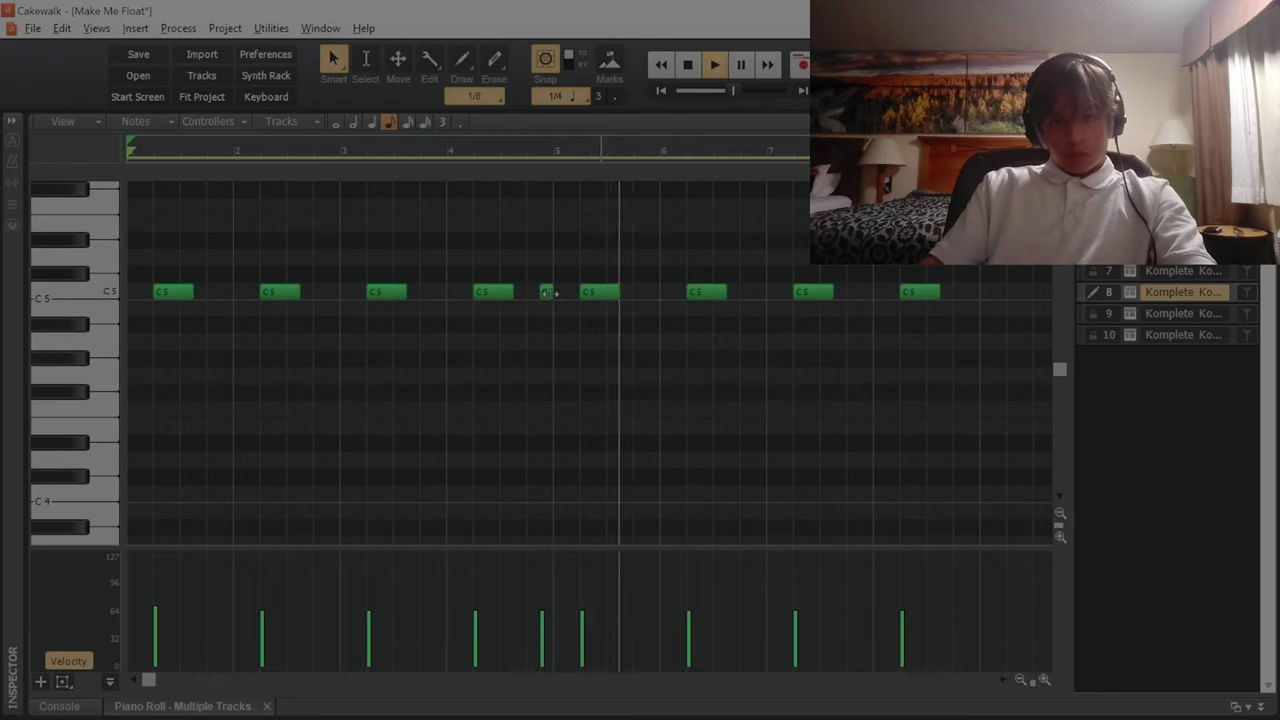
{"action": "left_click_drag", "start_coordinate": [532, 296], "coordinate": [528, 294]}
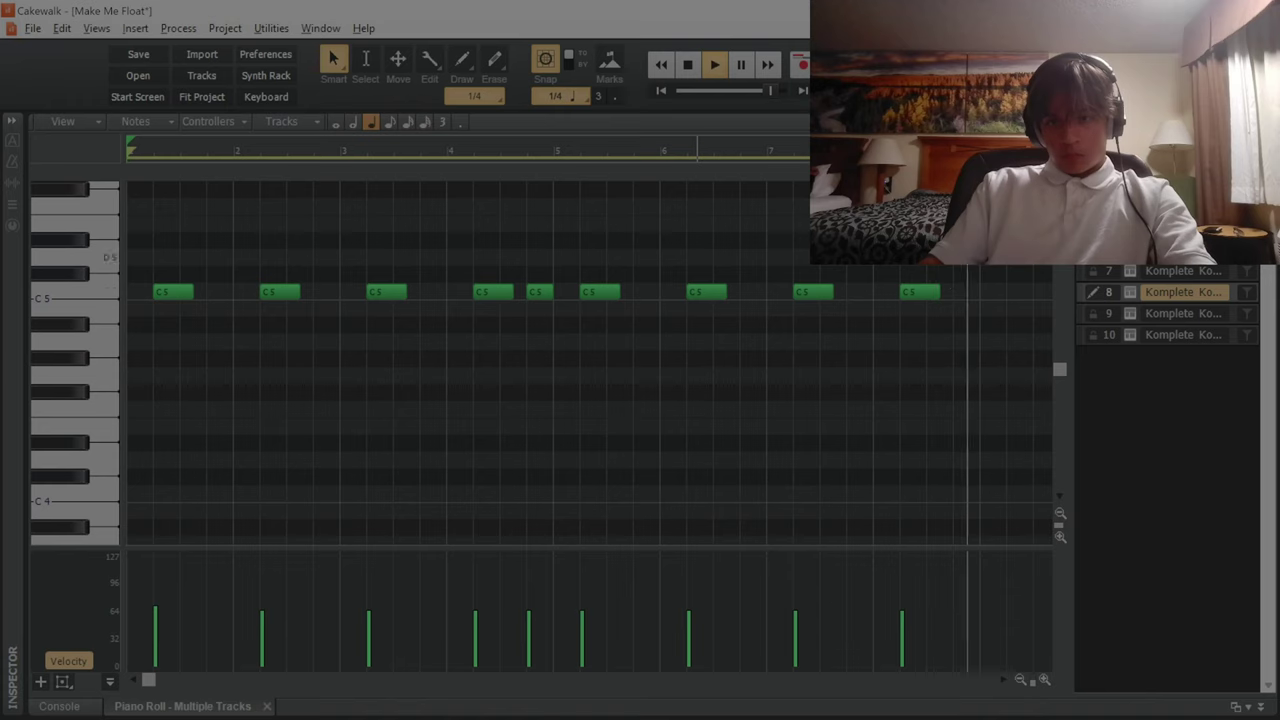
Play back the arrangement from measure 17 and the piano roll part starting at measure 33.
{"action": "scroll", "coordinate": [590, 363], "scroll_direction": "up", "scroll_amount": 4}
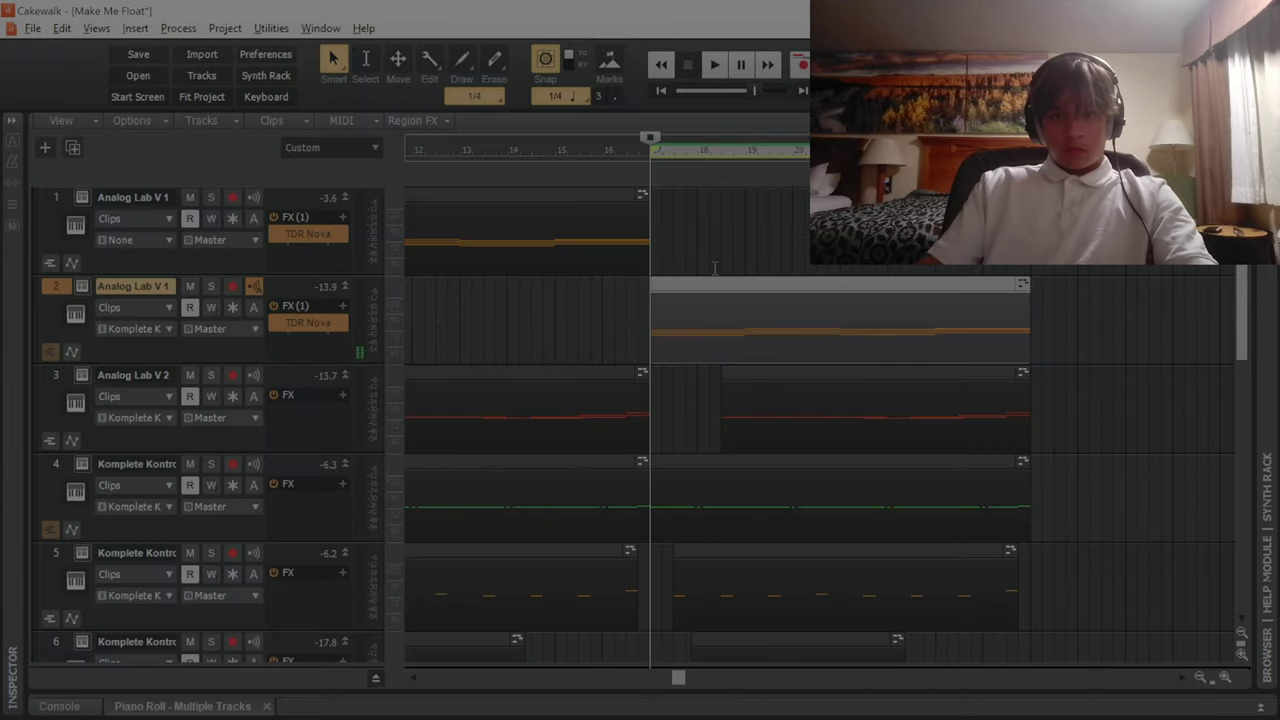
{"action": "key", "text": "space"}
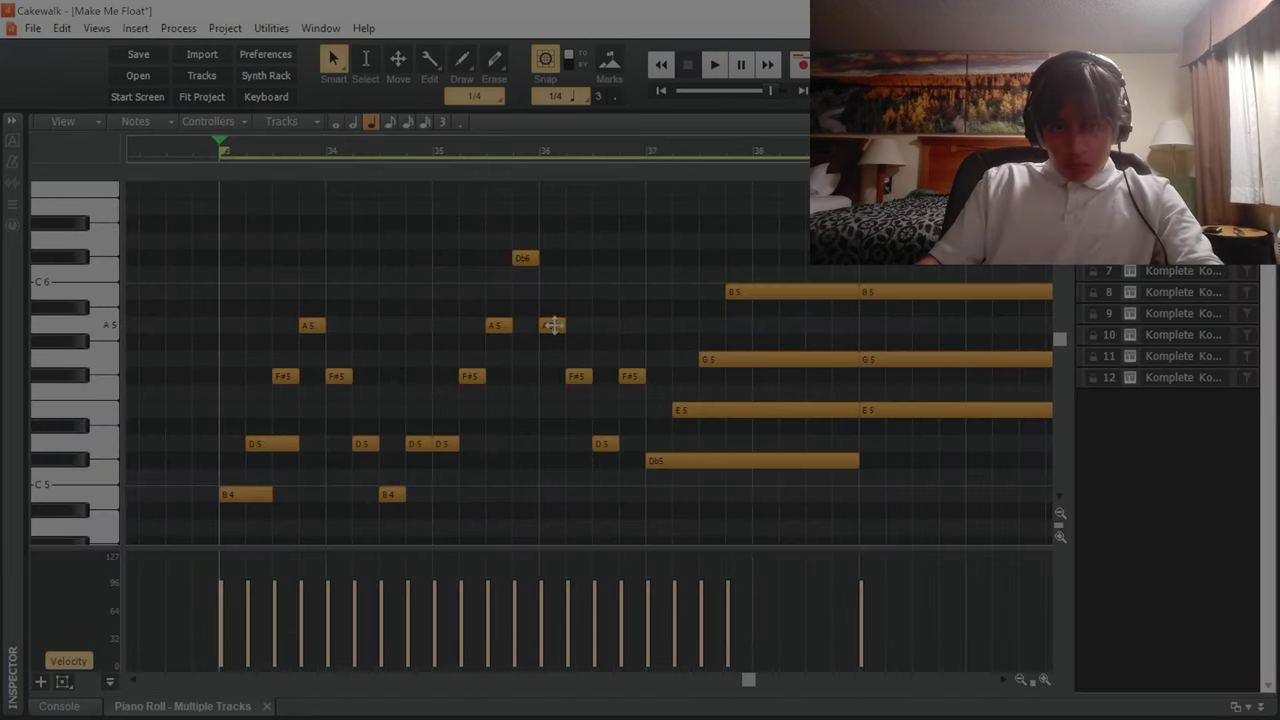
{"action": "key", "text": "space"}
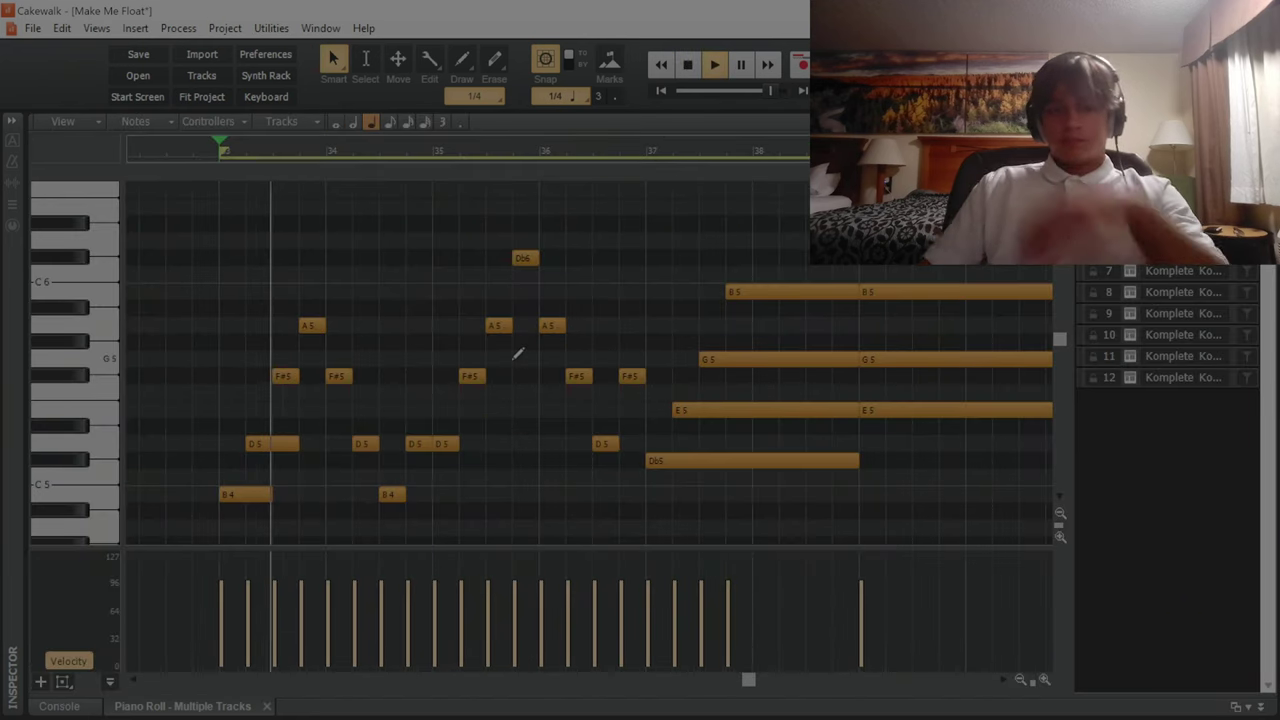